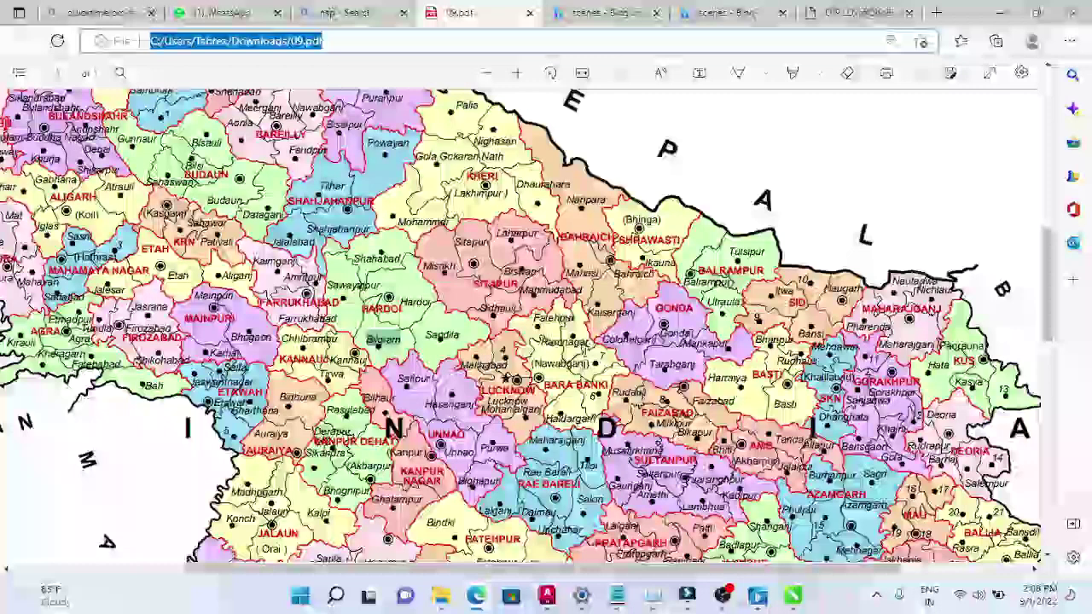
# Examine the Uttar Pradesh administrative map PDF, from the whole state down to the sharpness of the Saharanpur district boundaries and labels
pyautogui.scroll(-5, 521, 328)
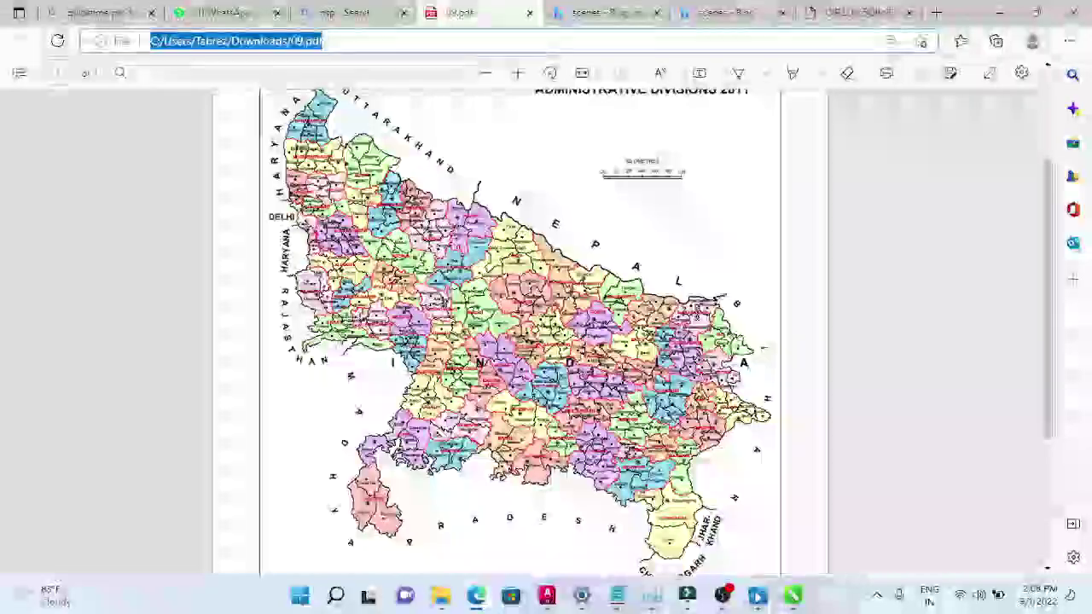
pyautogui.scroll(-1, 520, 328)
pyautogui.scroll(1, 494, 156)
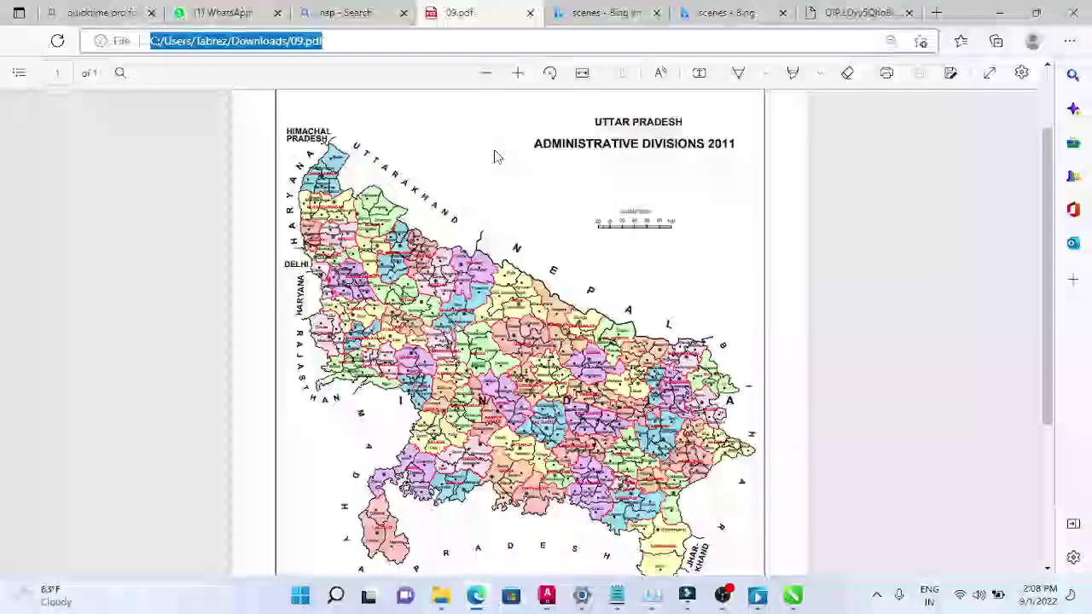
pyautogui.scroll(1, 535, 139)
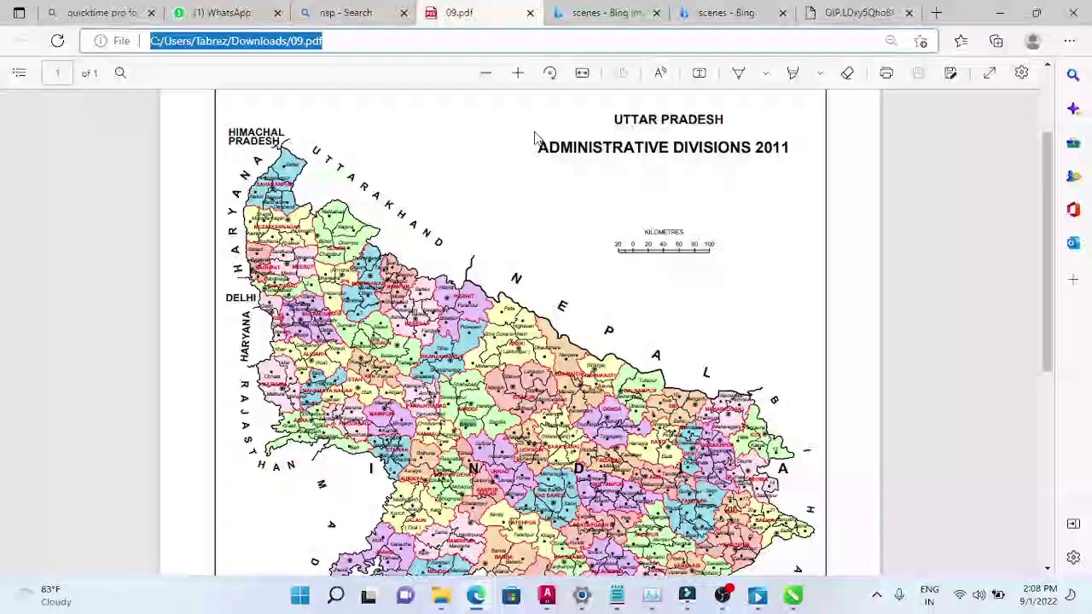
pyautogui.scroll(3, 378, 175)
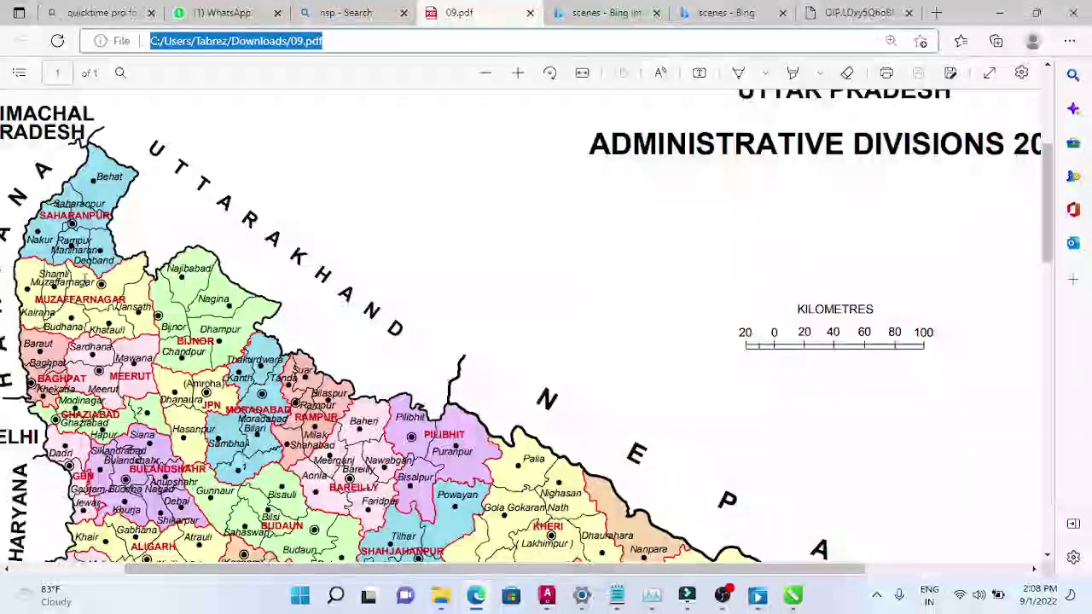
pyautogui.scroll(5, 81, 183)
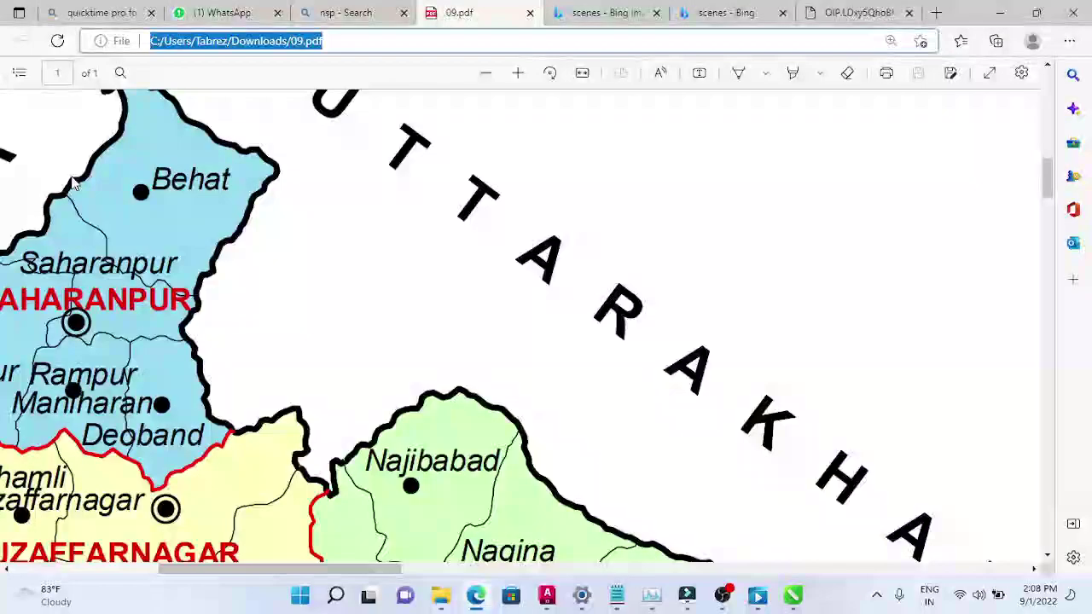
pyautogui.scroll(-1, 341, 246)
pyautogui.scroll(-2, 341, 246)
pyautogui.scroll(4, 158, 219)
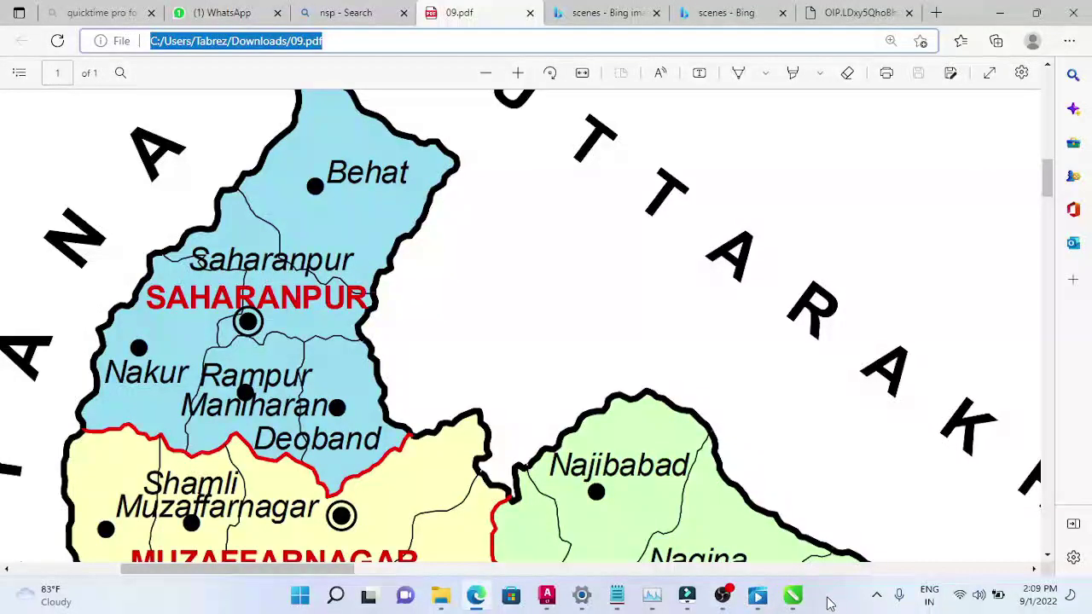
# Switch to CorelDRAW, import 09.pdf from Downloads with its text as curves, and place the map on the page
pyautogui.click(795, 597)
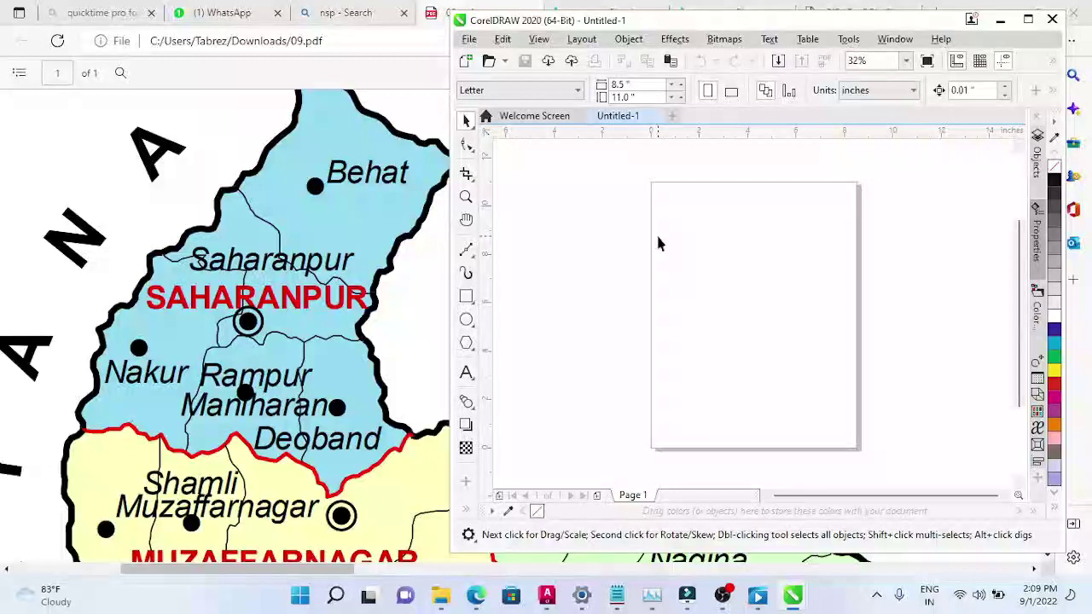
pyautogui.hotkey('ctrl', 'i')
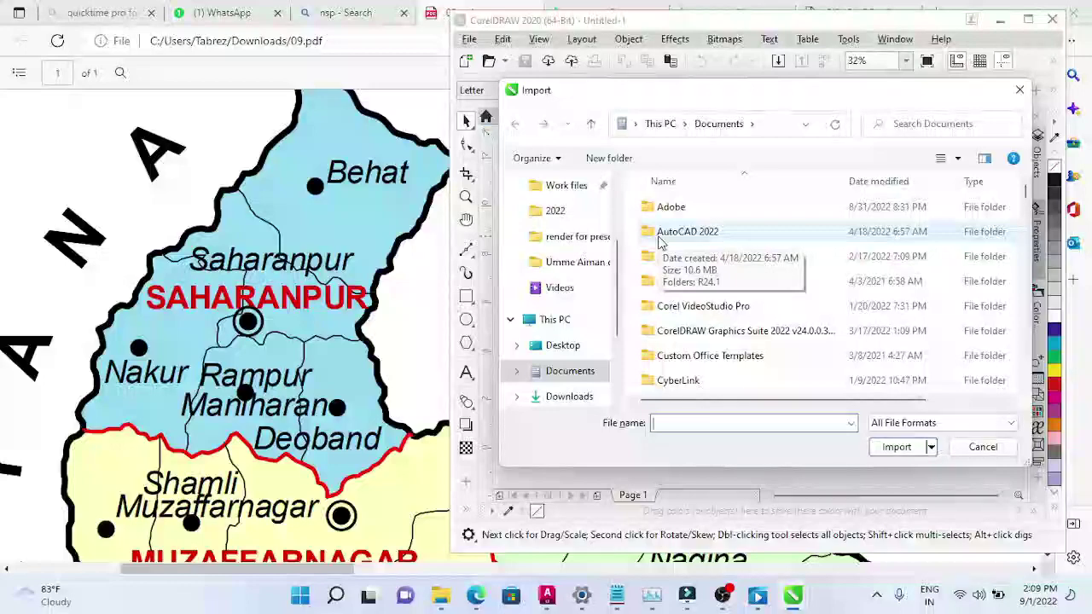
pyautogui.scroll(3, 563, 265)
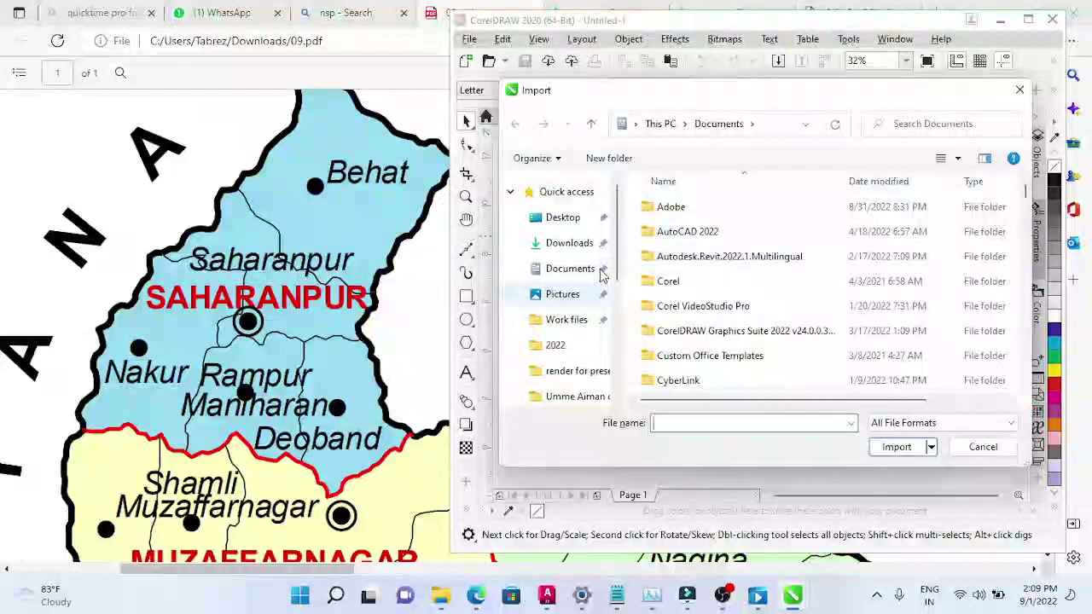
pyautogui.click(572, 244)
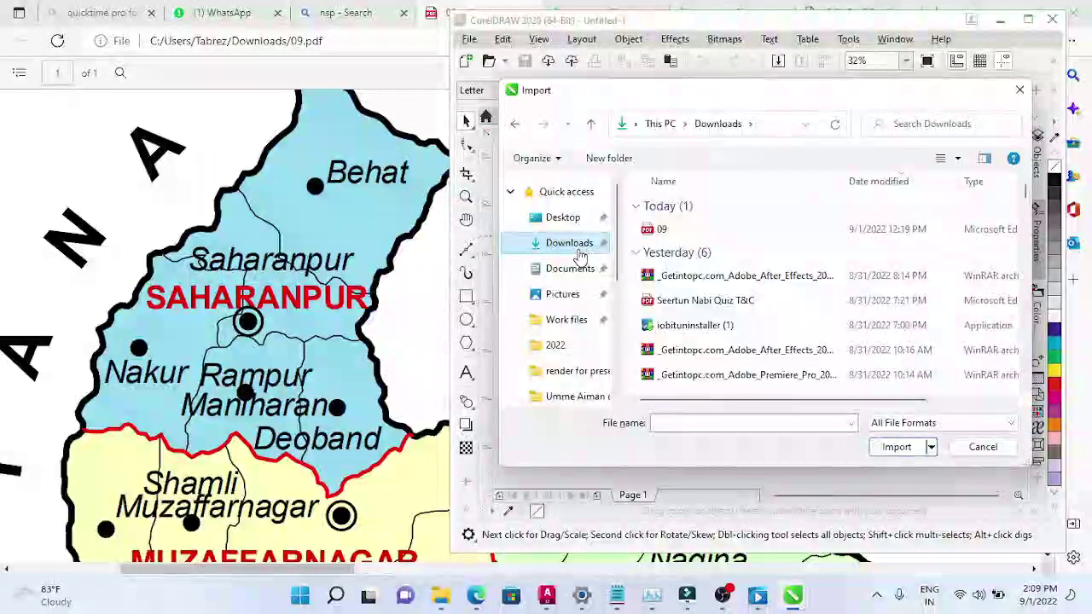
pyautogui.click(675, 230)
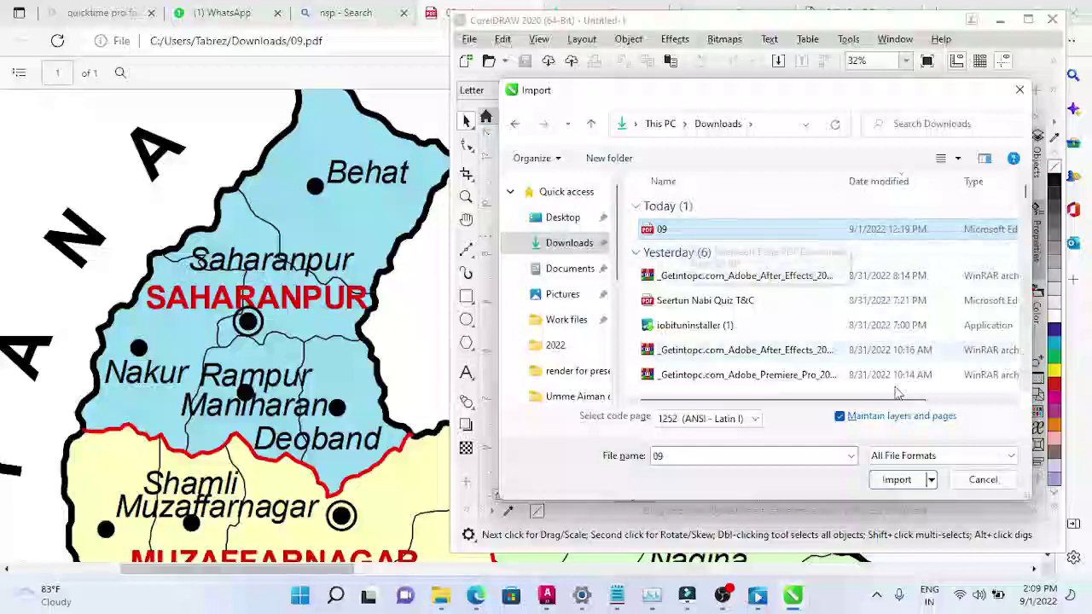
pyautogui.click(889, 483)
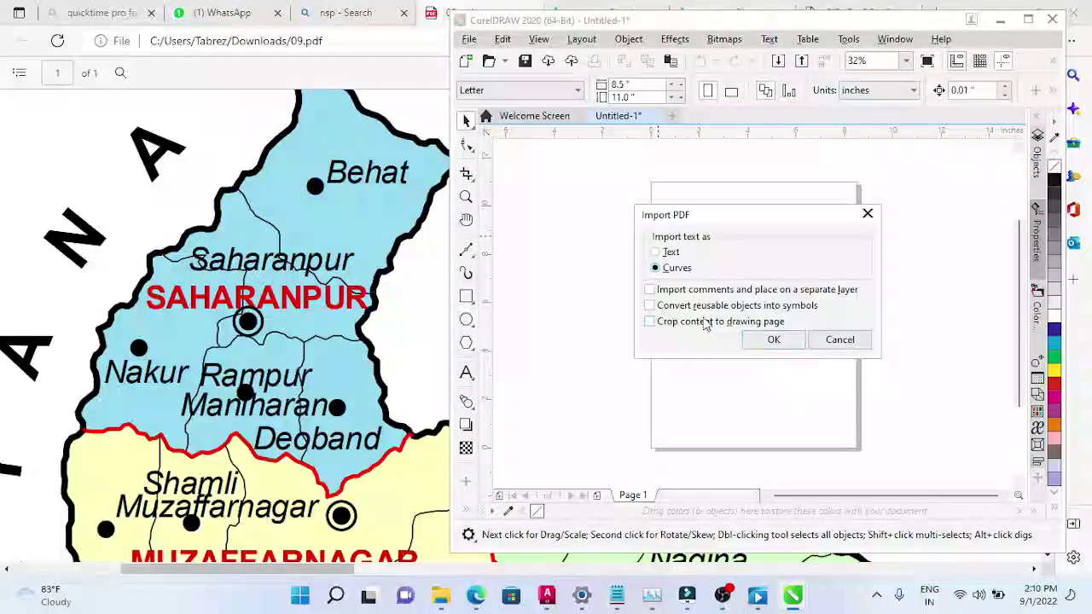
pyautogui.click(765, 346)
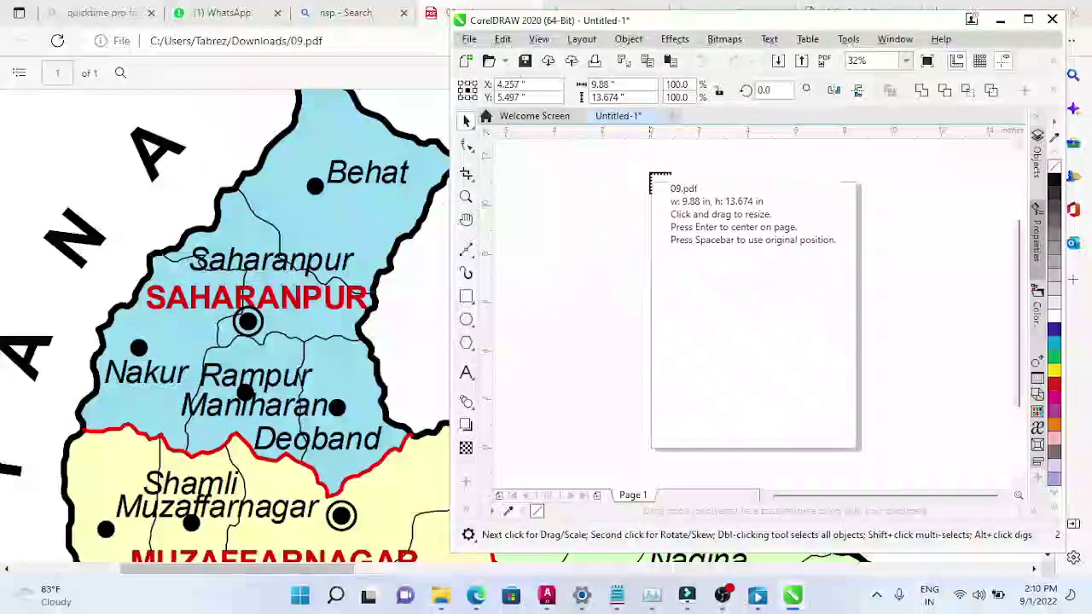
pyautogui.click(592, 177)
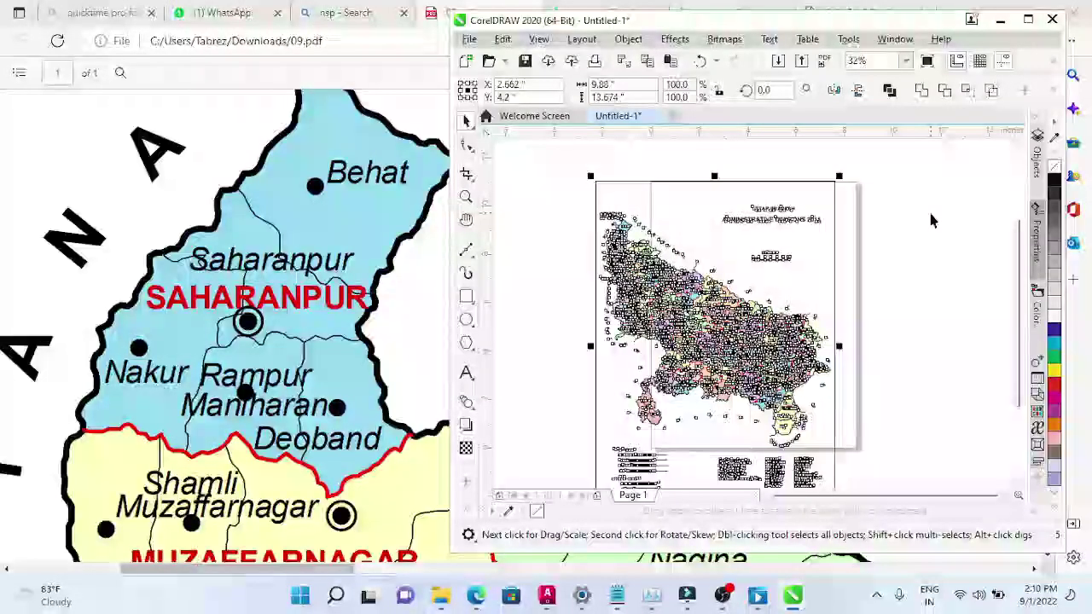
# Try moving the outer border frame separately from the rest of the imported map, and undo the move
pyautogui.click(931, 220)
pyautogui.click(690, 188)
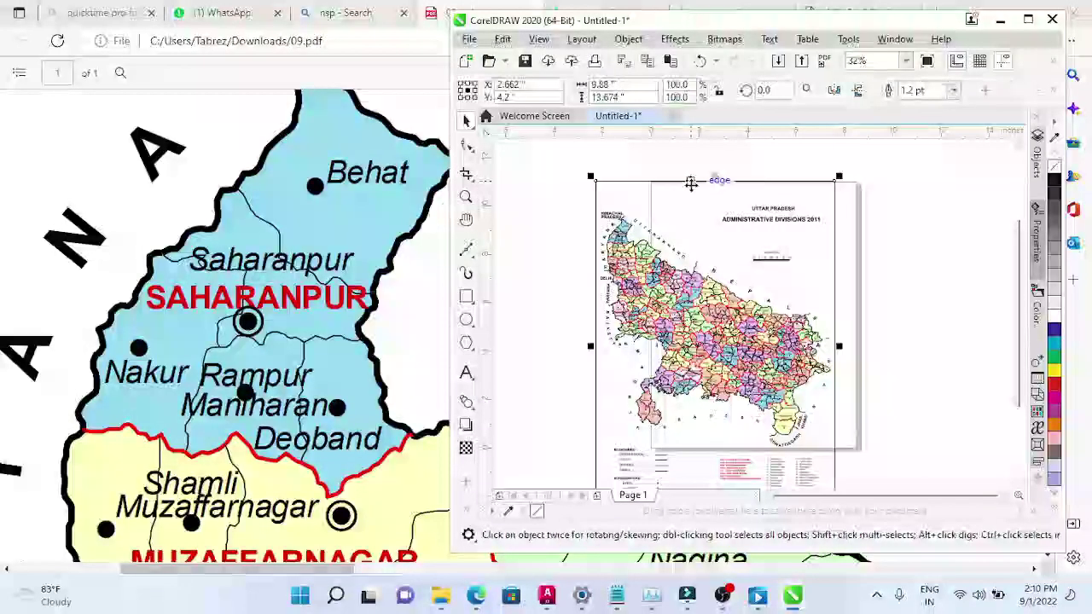
pyautogui.click(688, 170)
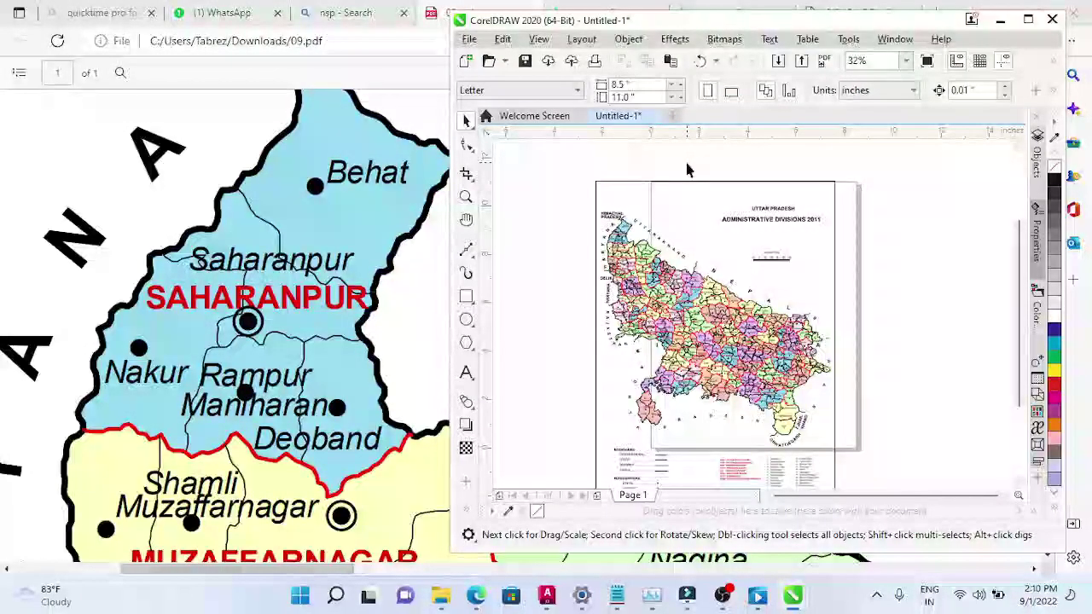
pyautogui.click(673, 195)
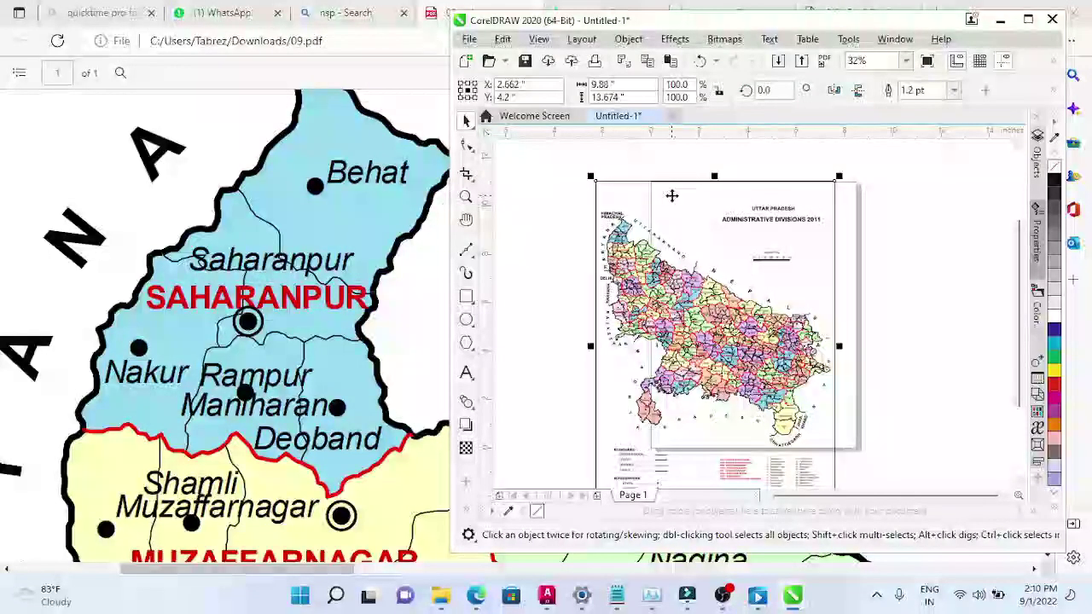
pyautogui.moveTo(671, 195); pyautogui.dragTo(776, 171)
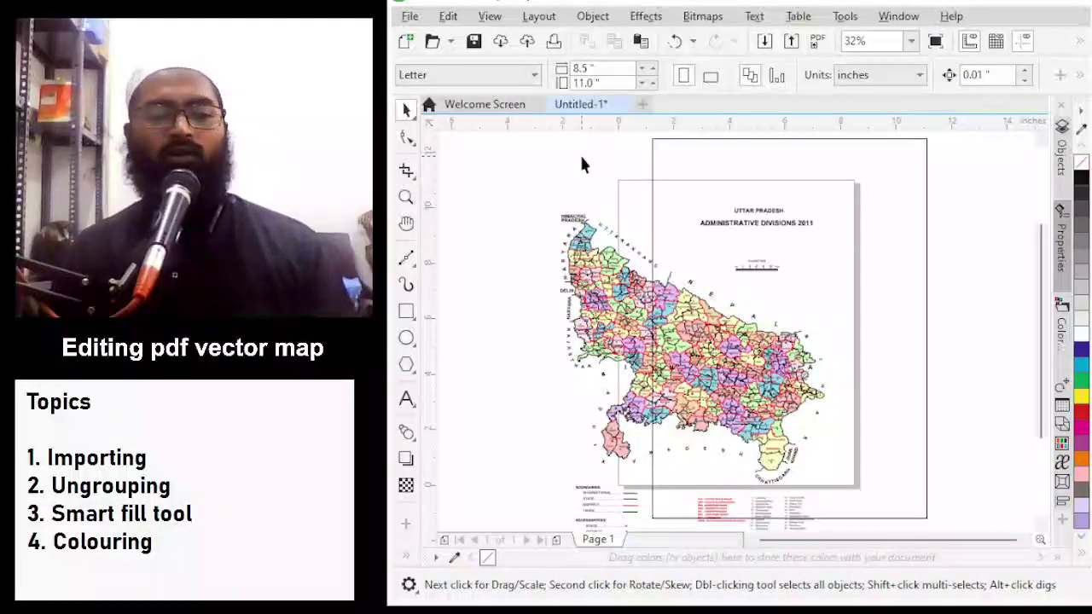
pyautogui.moveTo(657, 171); pyautogui.dragTo(560, 210)
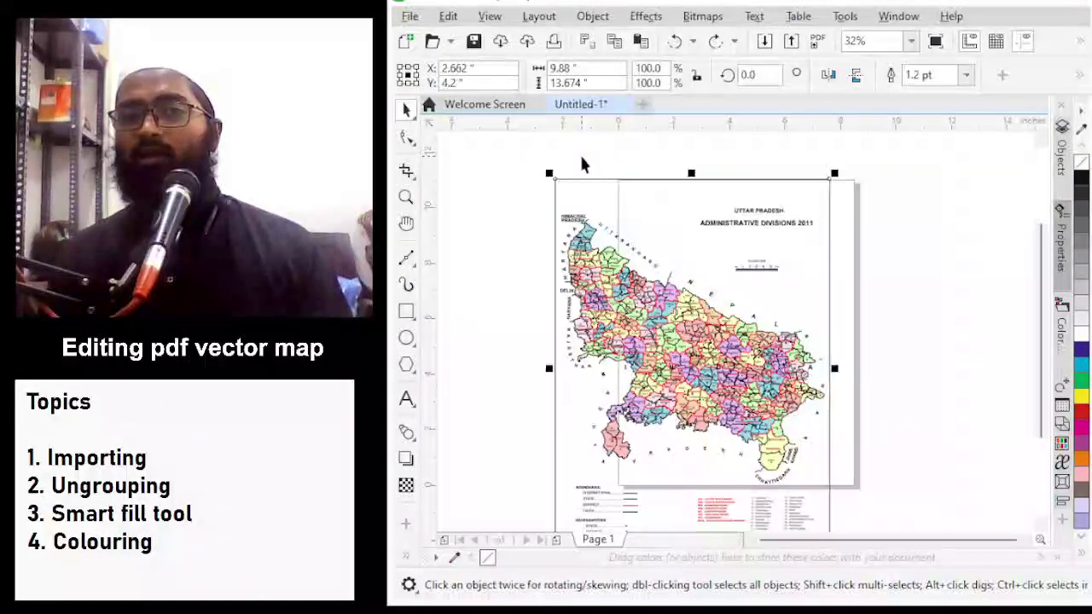
# Try grouping all the map objects and moving the group to the right, and undo both changes
pyautogui.click(568, 154)
pyautogui.hotkey('ctrl', 'a')
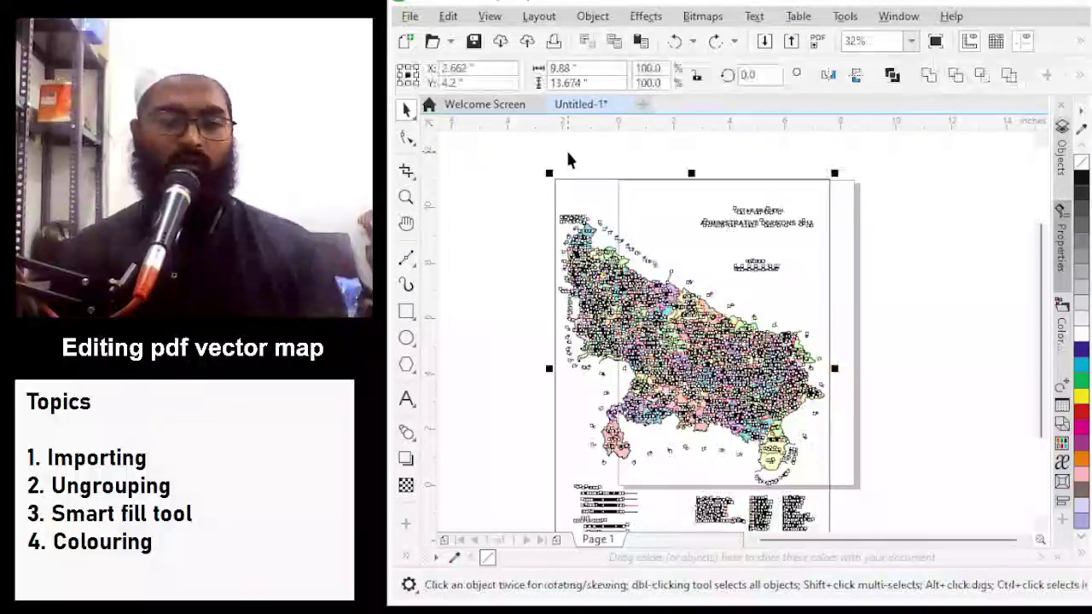
pyautogui.click(568, 160)
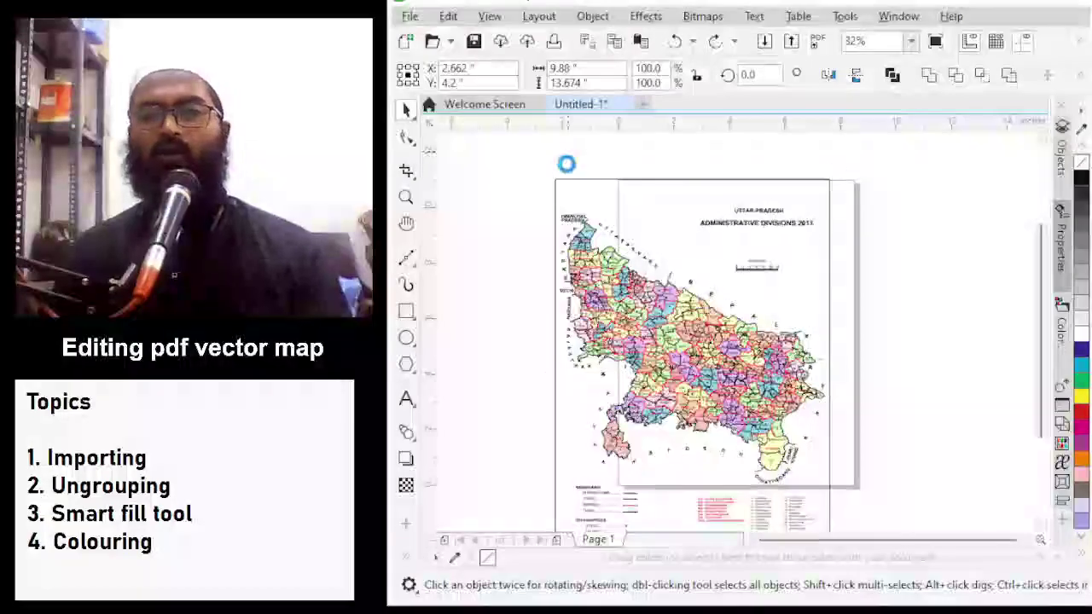
pyautogui.click(611, 187)
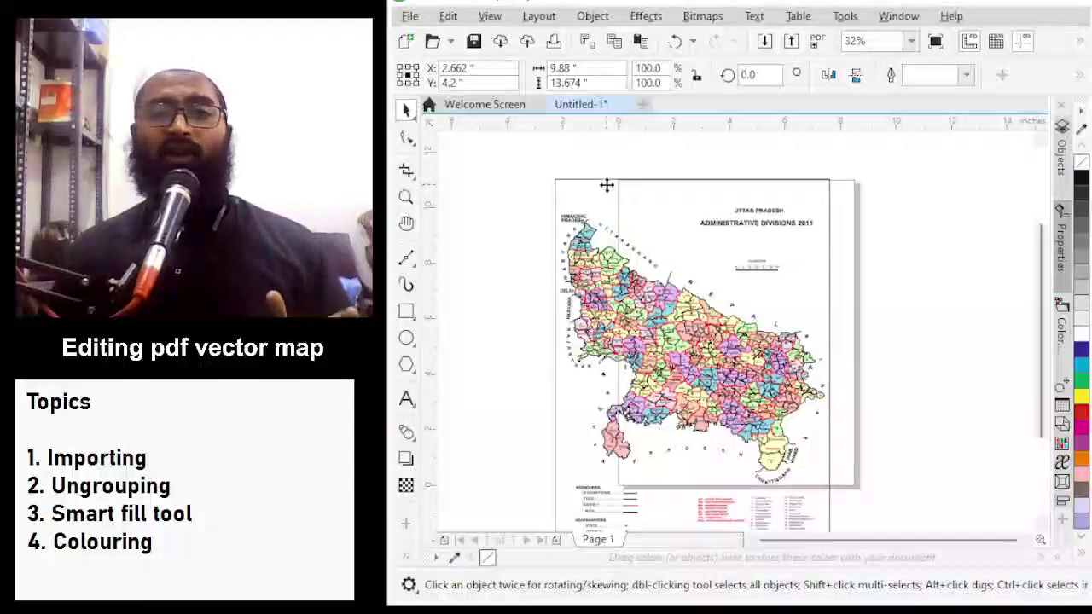
pyautogui.moveTo(606, 185); pyautogui.dragTo(730, 161)
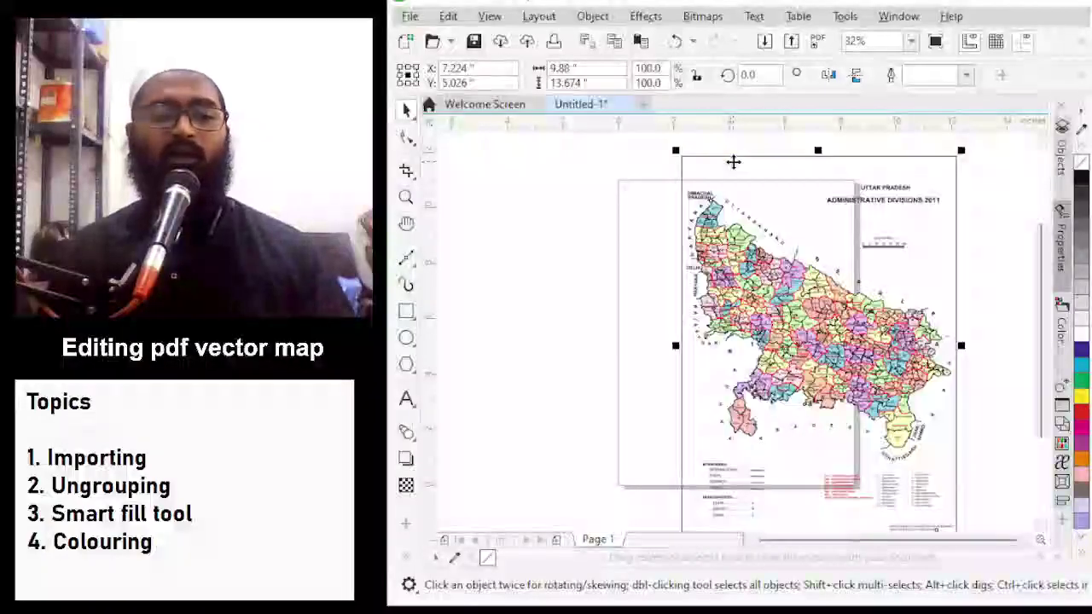
pyautogui.hotkey('ctrl', 'z')
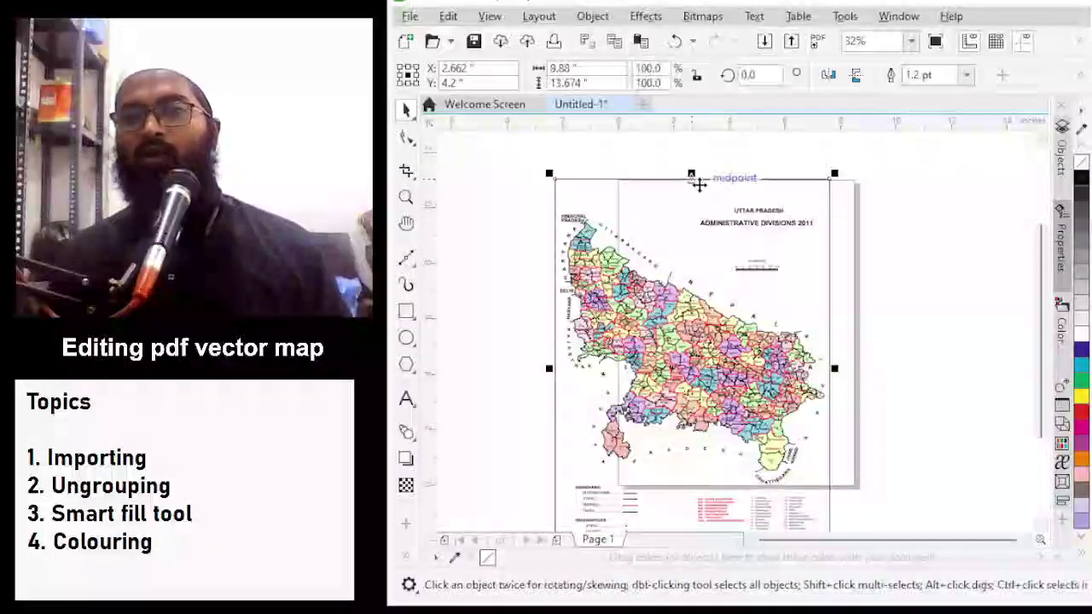
# Ungroup the map objects and remove the rectangular outer border frame around the map
pyautogui.click(669, 189)
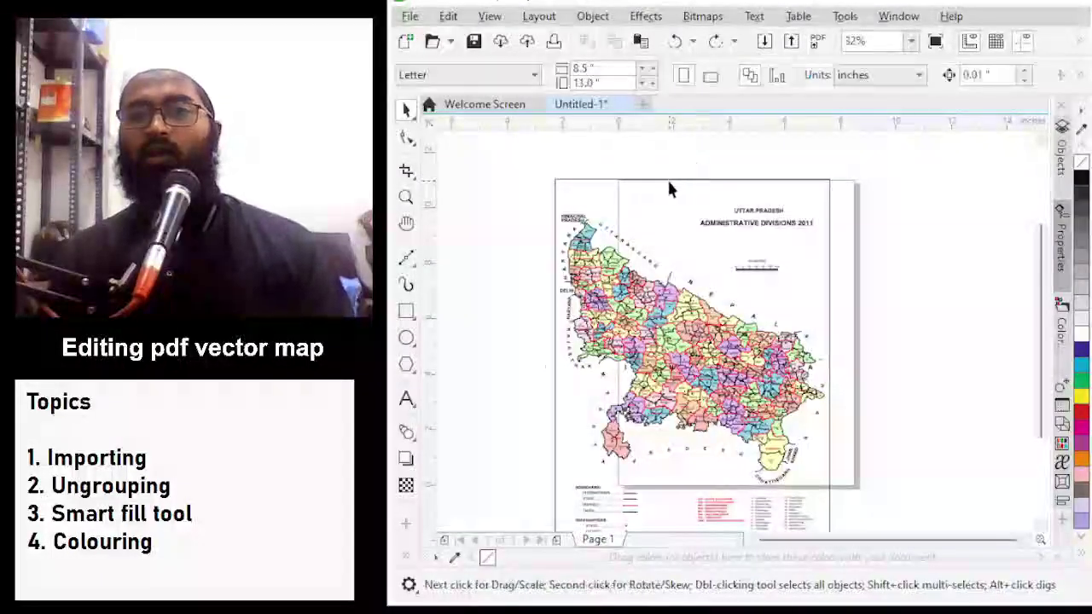
pyautogui.click(669, 179)
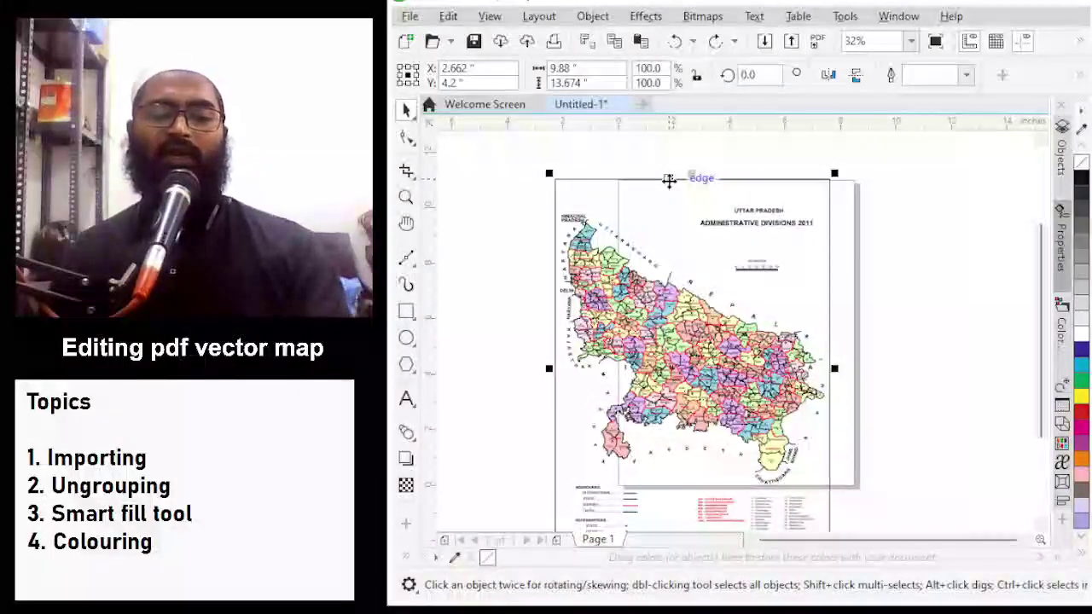
pyautogui.click(662, 171)
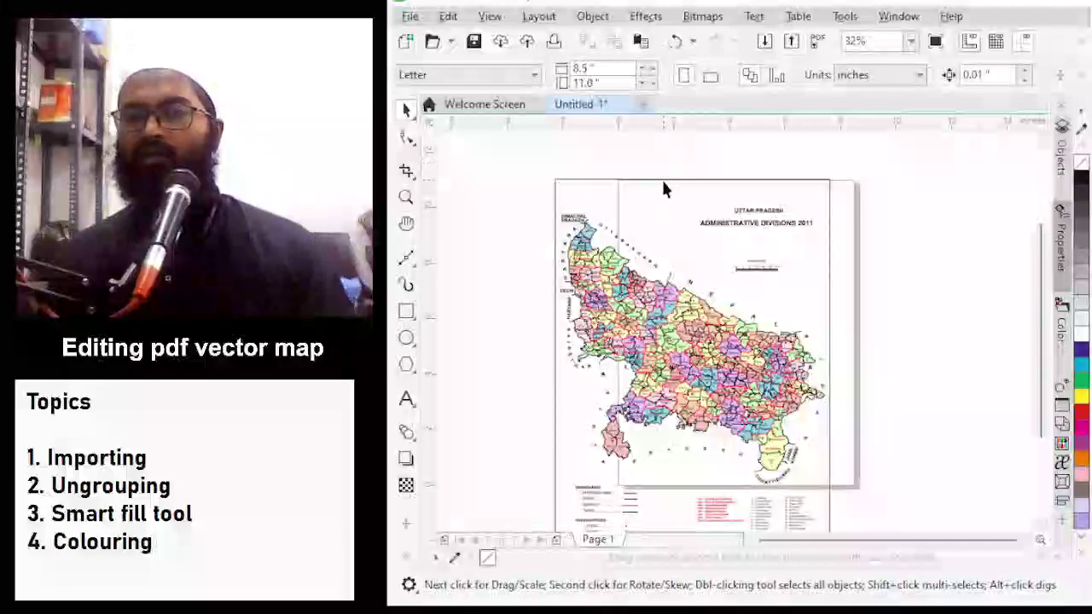
pyautogui.moveTo(631, 199); pyautogui.dragTo(772, 168)
pyautogui.click(772, 168)
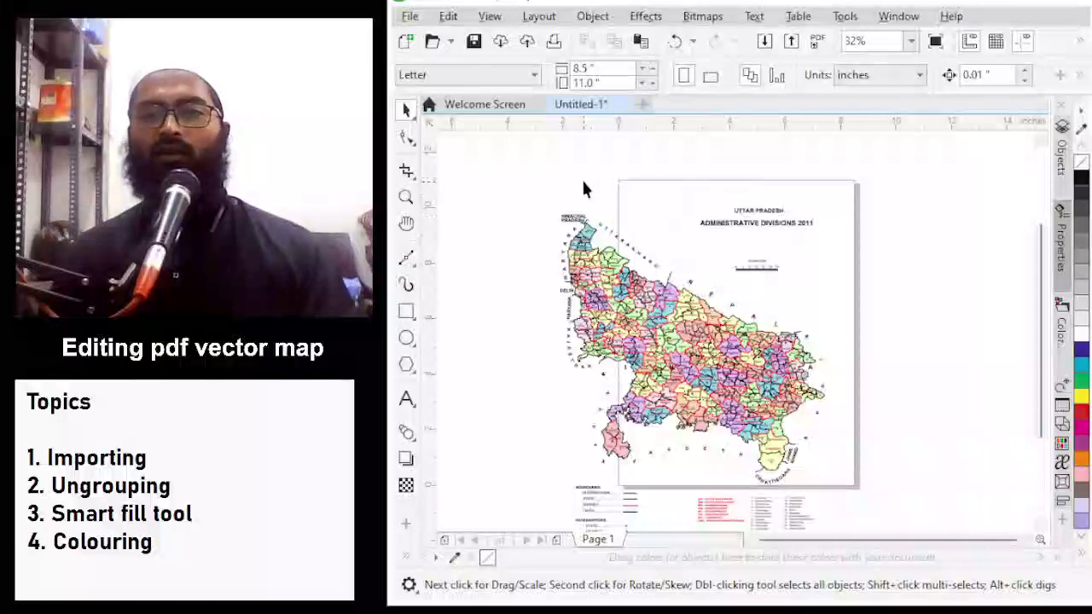
# Pull the Saharanpur district apart by moving the boundary line beside Behat, the blue fill and the short eastern boundary segments out of place
pyautogui.scroll(3, 589, 243)
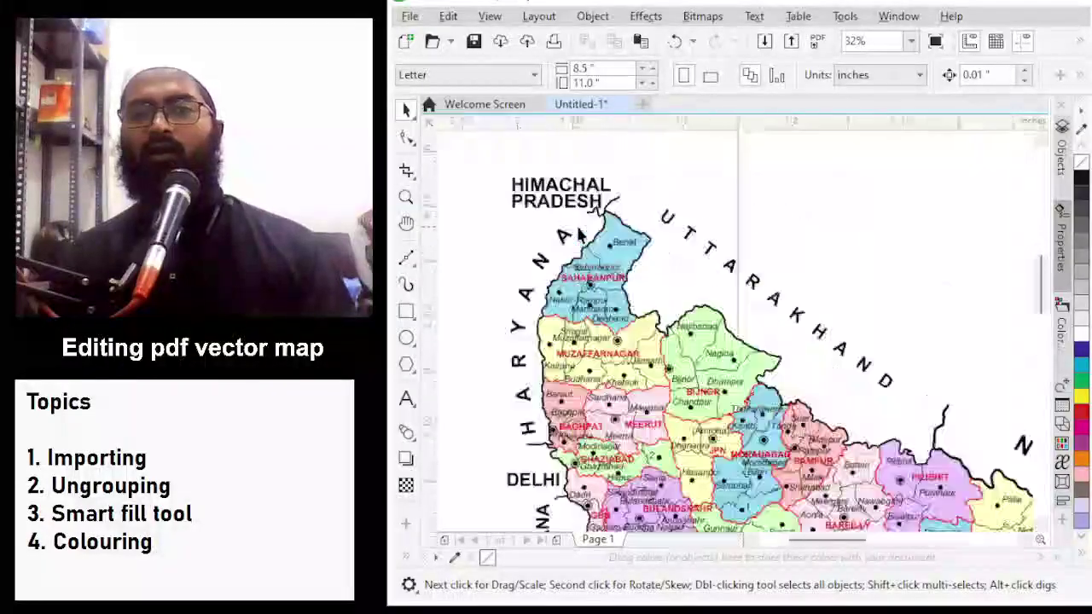
pyautogui.scroll(3, 578, 232)
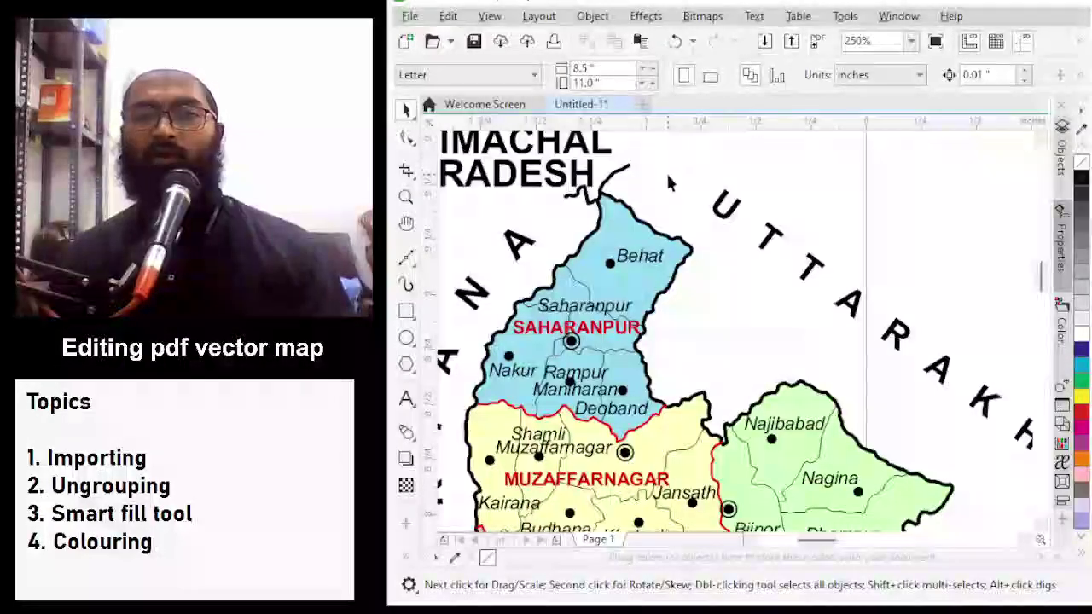
pyautogui.scroll(2, 641, 225)
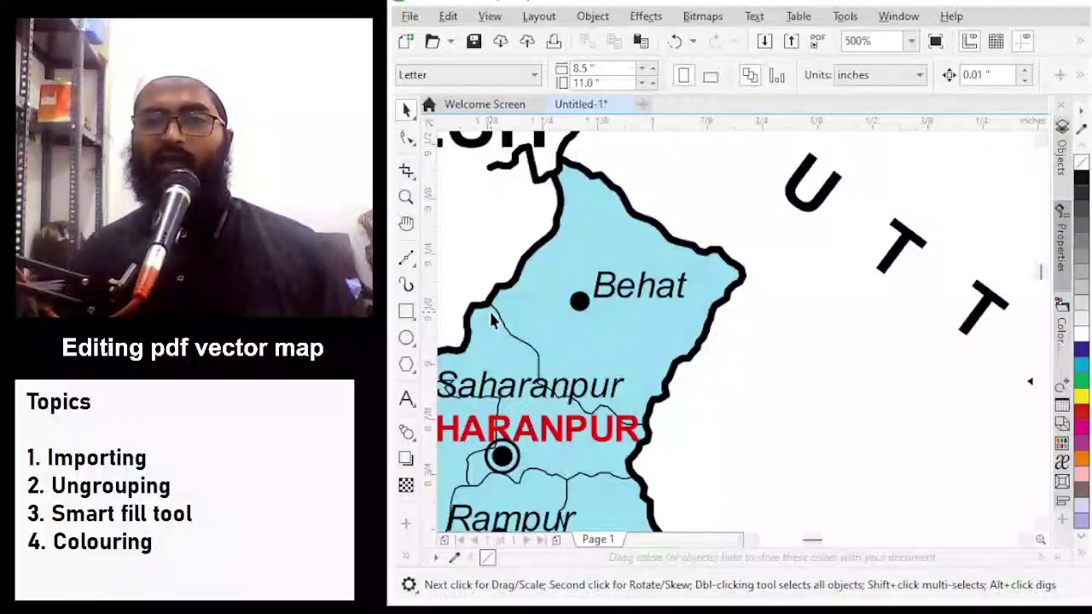
pyautogui.scroll(-2, 691, 325)
pyautogui.click(698, 320)
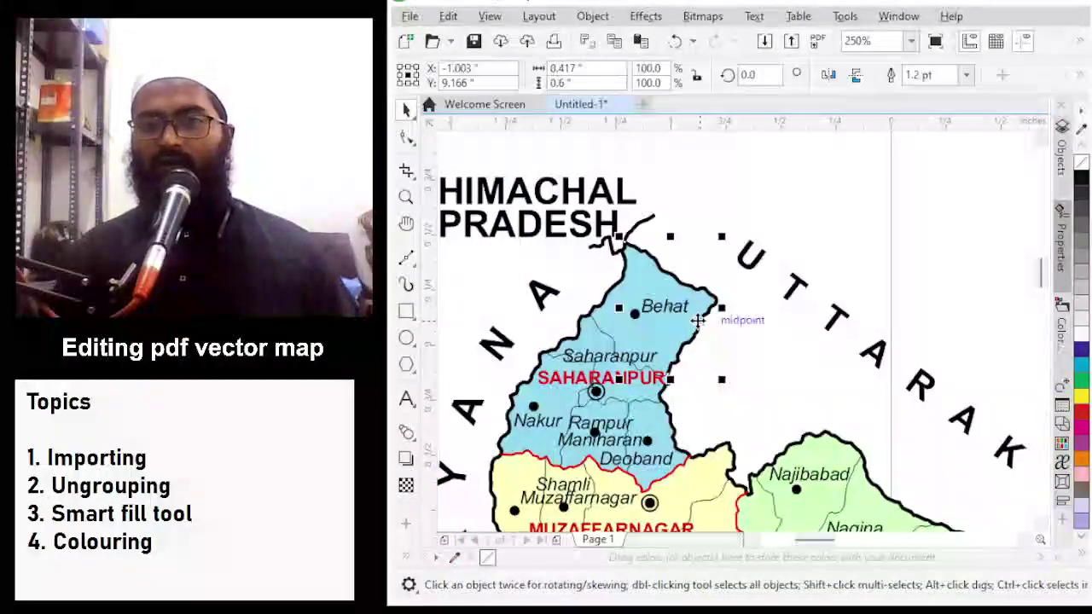
pyautogui.press('Delete')
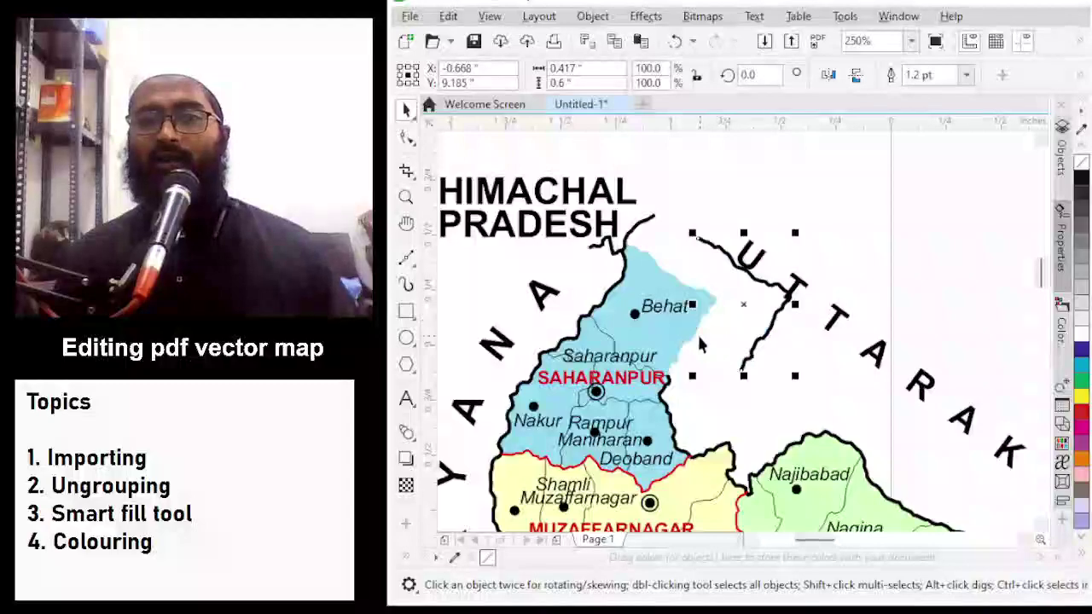
pyautogui.moveTo(726, 294); pyautogui.dragTo(744, 204)
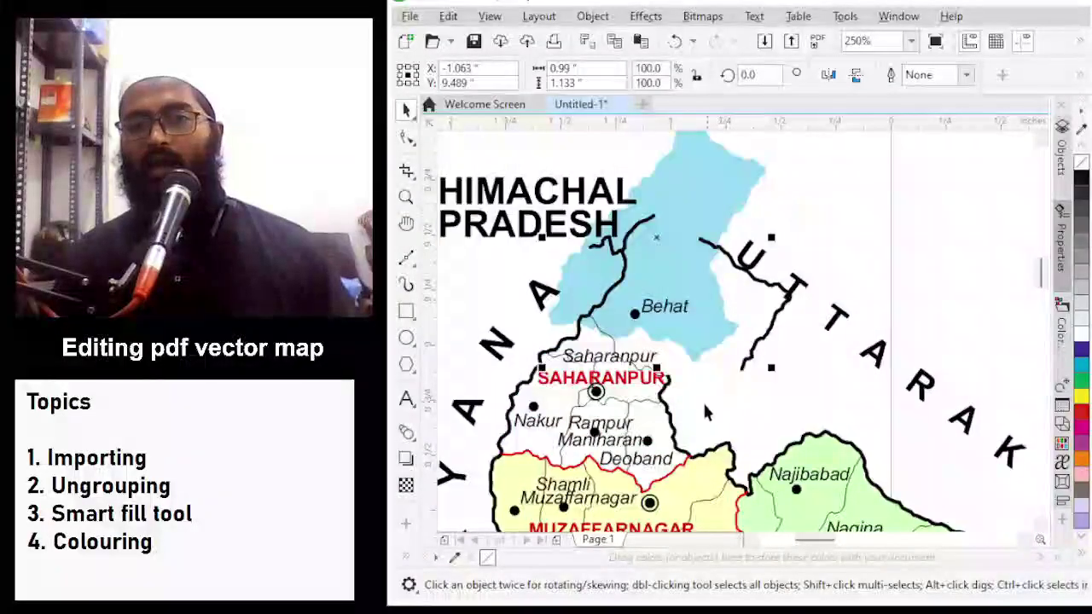
pyautogui.click(719, 376)
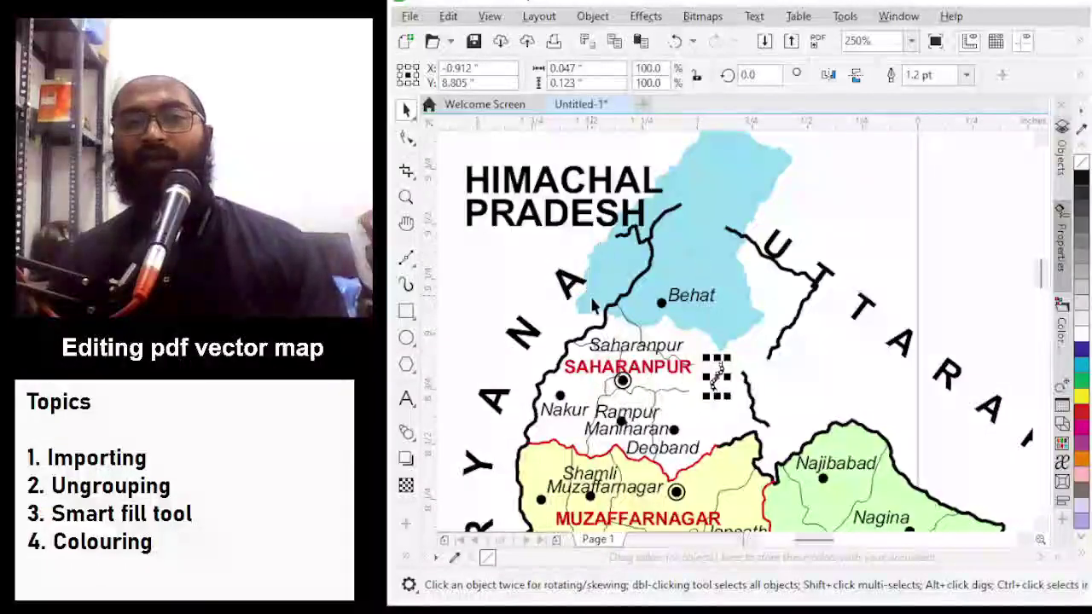
# Undo the displacement of the Saharanpur pieces and select together the boundary segments that enclose Behat
pyautogui.hotkey('ctrl', 'z')
pyautogui.click(587, 337)
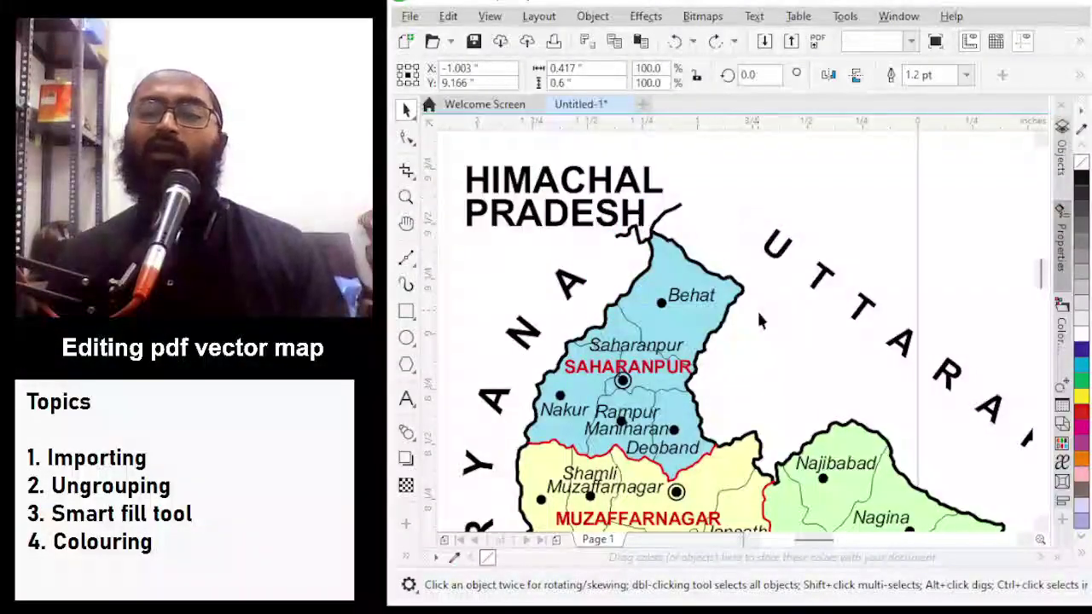
pyautogui.scroll(2, 757, 309)
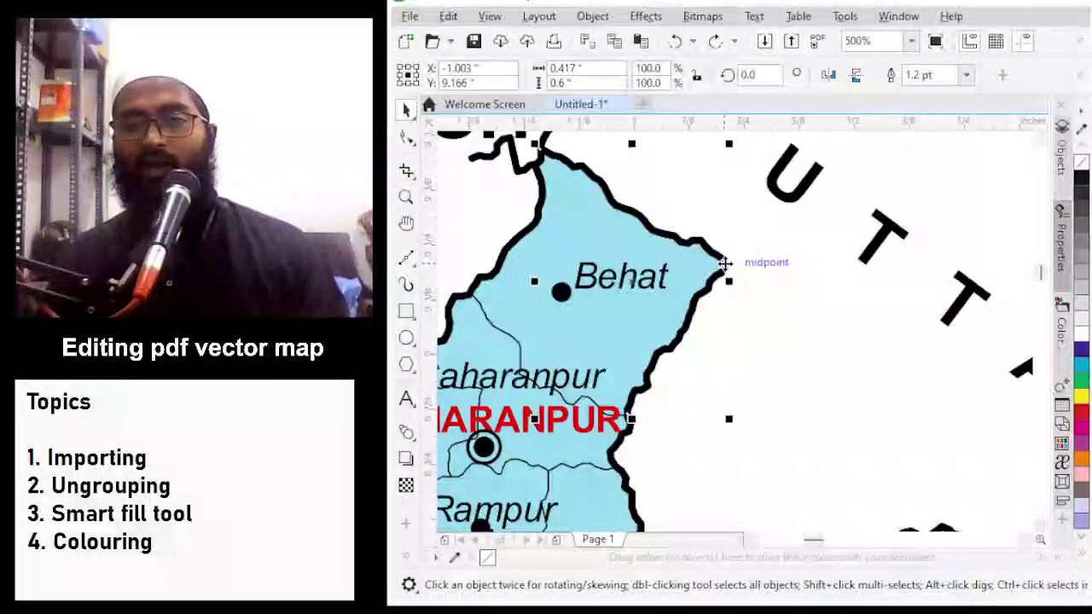
pyautogui.scroll(2, 623, 418)
pyautogui.keyDown('shift'); pyautogui.click(570, 385); pyautogui.keyUp('shift')
pyautogui.scroll(-2, 569, 386)
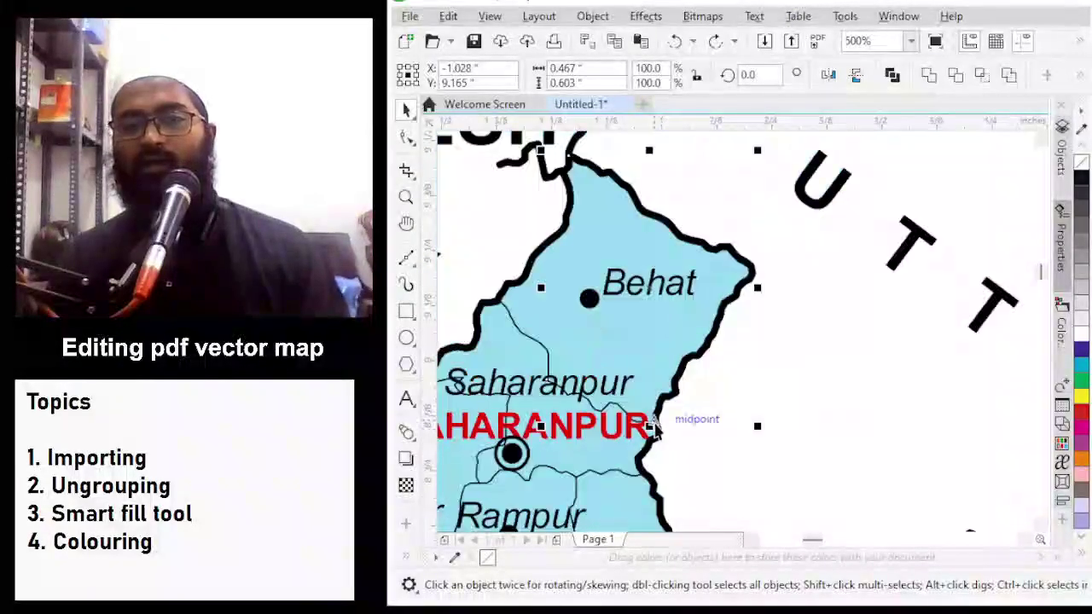
pyautogui.scroll(2, 548, 378)
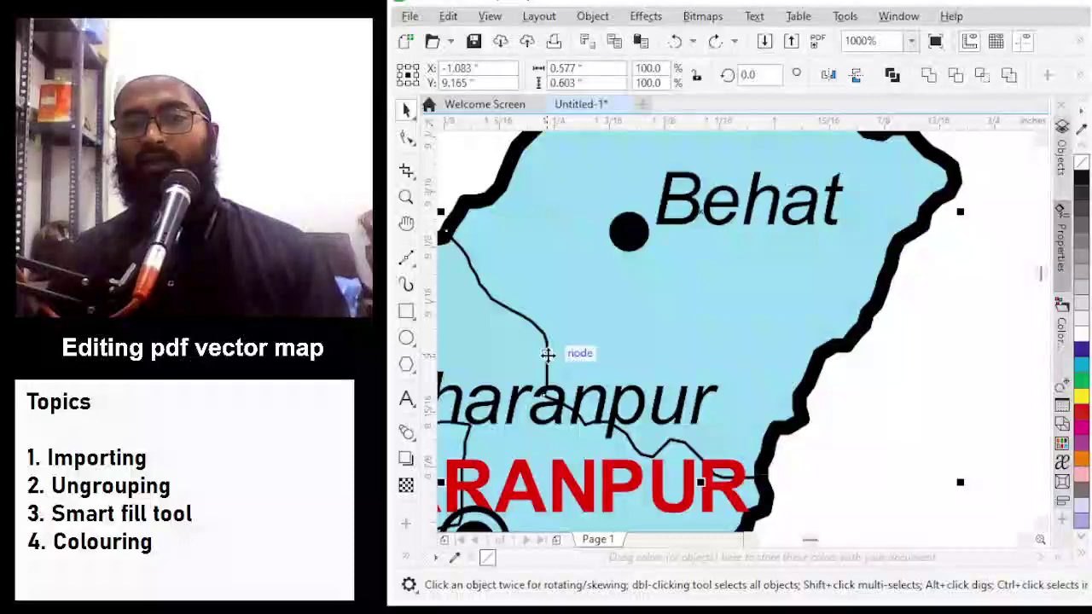
pyautogui.scroll(-2, 549, 355)
# Try moving the selected Behat boundary segments away from the district to inspect them as a set, and undo the moves
pyautogui.scroll(4, 607, 234)
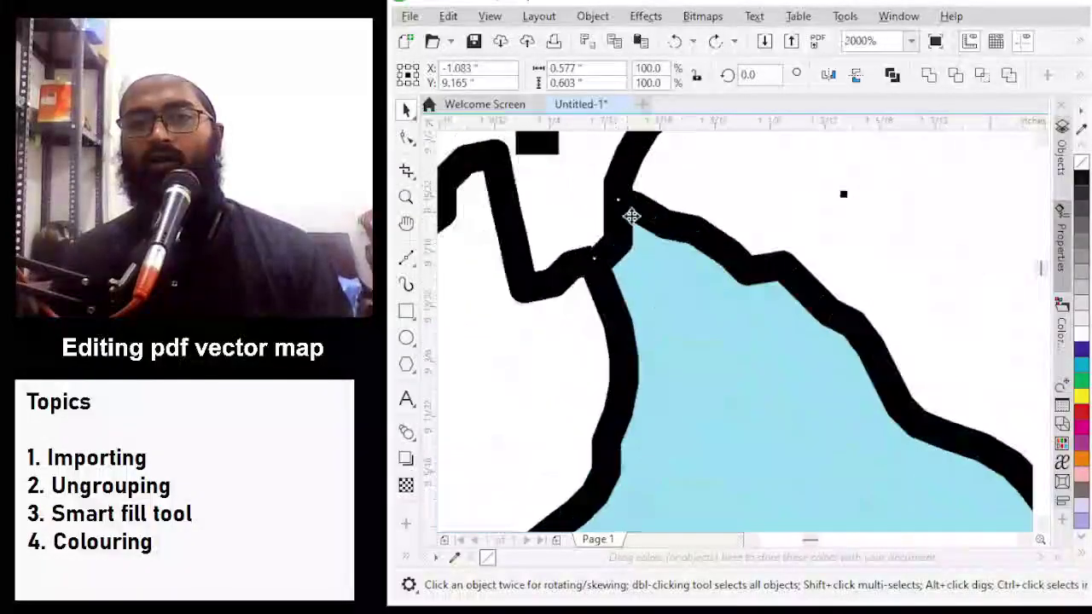
pyautogui.moveTo(632, 214); pyautogui.dragTo(786, 217)
pyautogui.scroll(-2, 786, 217)
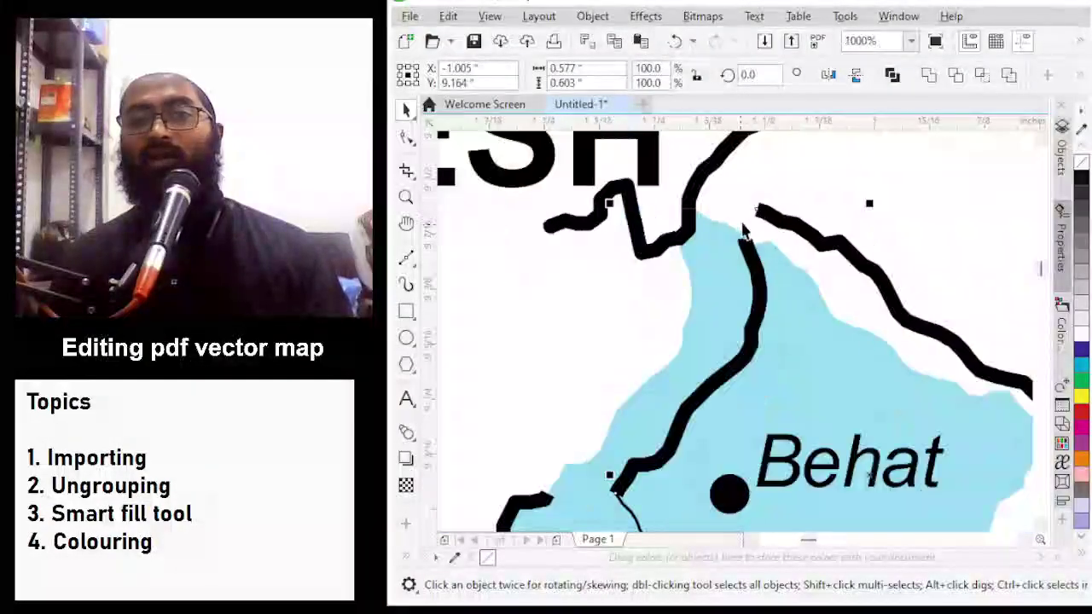
pyautogui.scroll(2, 763, 212)
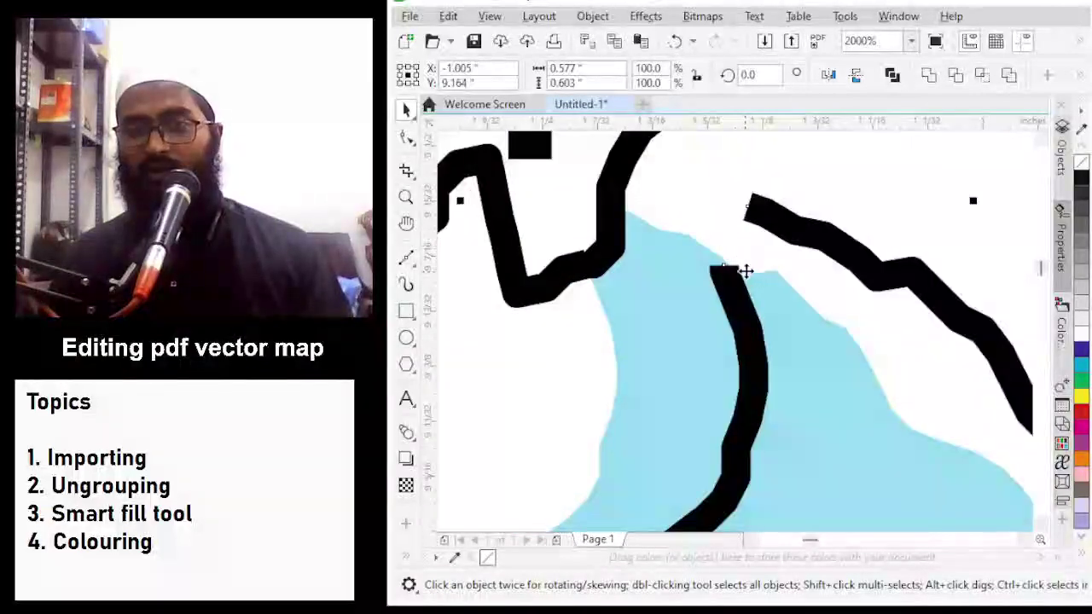
pyautogui.hotkey('ctrl', 'z')
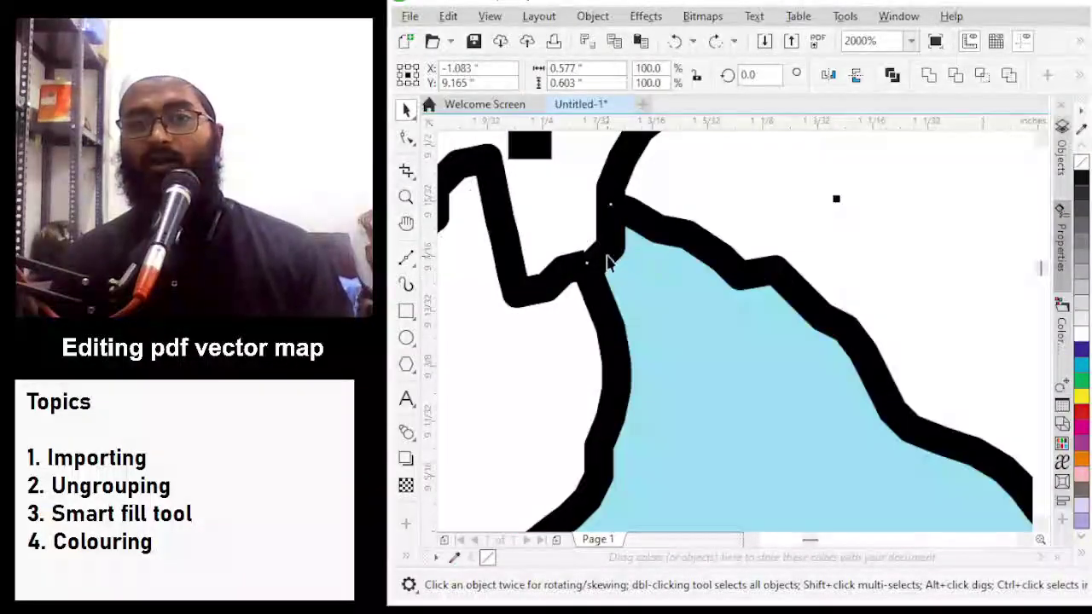
pyautogui.scroll(-2, 609, 244)
pyautogui.moveTo(585, 254); pyautogui.dragTo(698, 229)
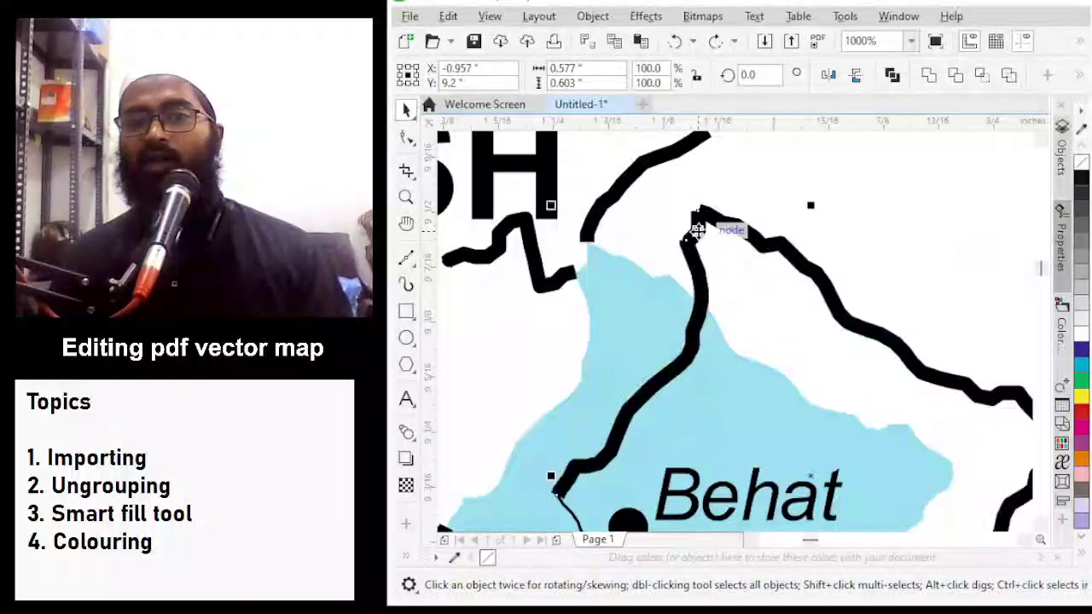
pyautogui.scroll(2, 731, 214)
pyautogui.scroll(-4, 645, 195)
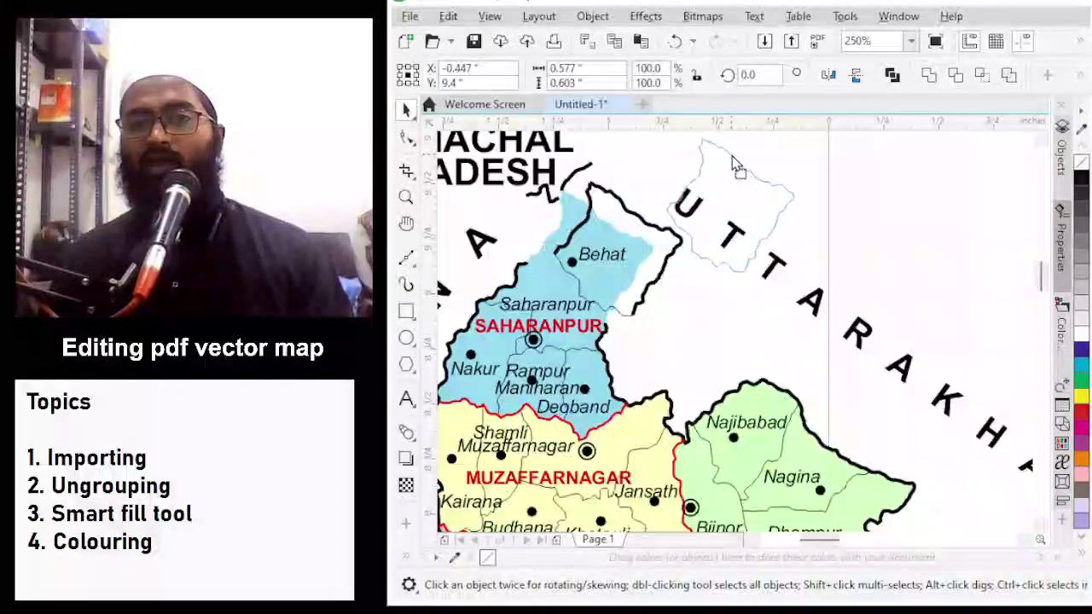
pyautogui.click(734, 164)
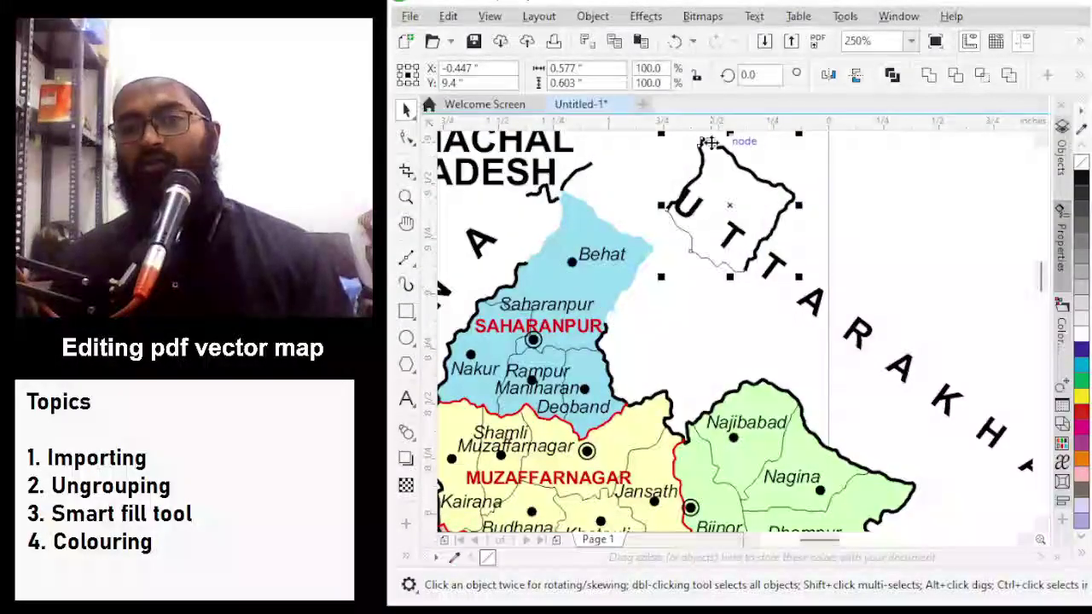
pyautogui.moveTo(702, 162); pyautogui.dragTo(562, 212)
# Merge the selected boundary segments around Behat into a single curve
pyautogui.scroll(2, 565, 239)
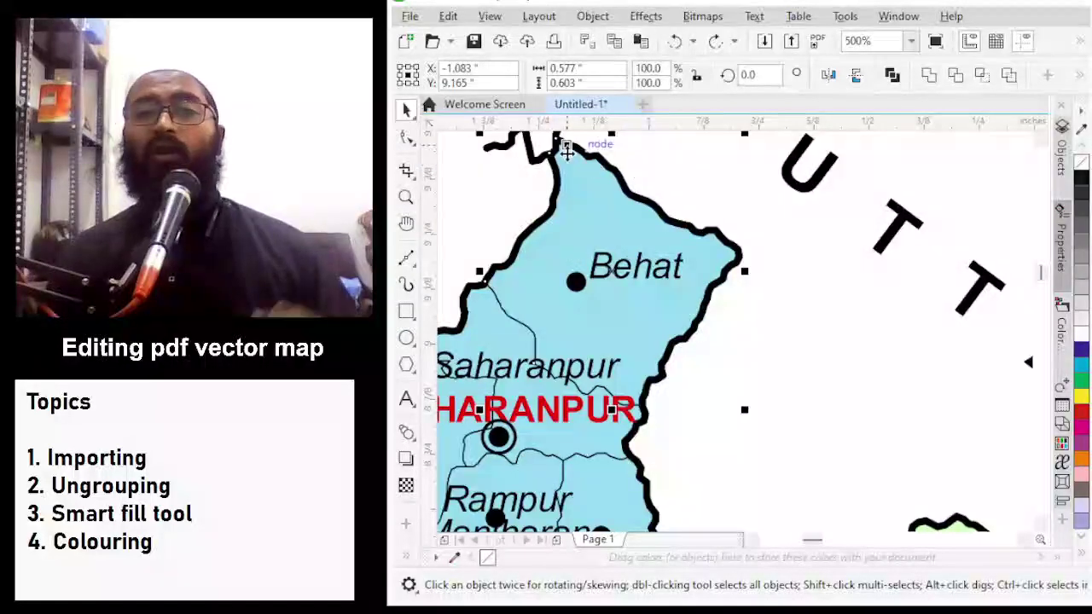
pyautogui.scroll(3, 554, 171)
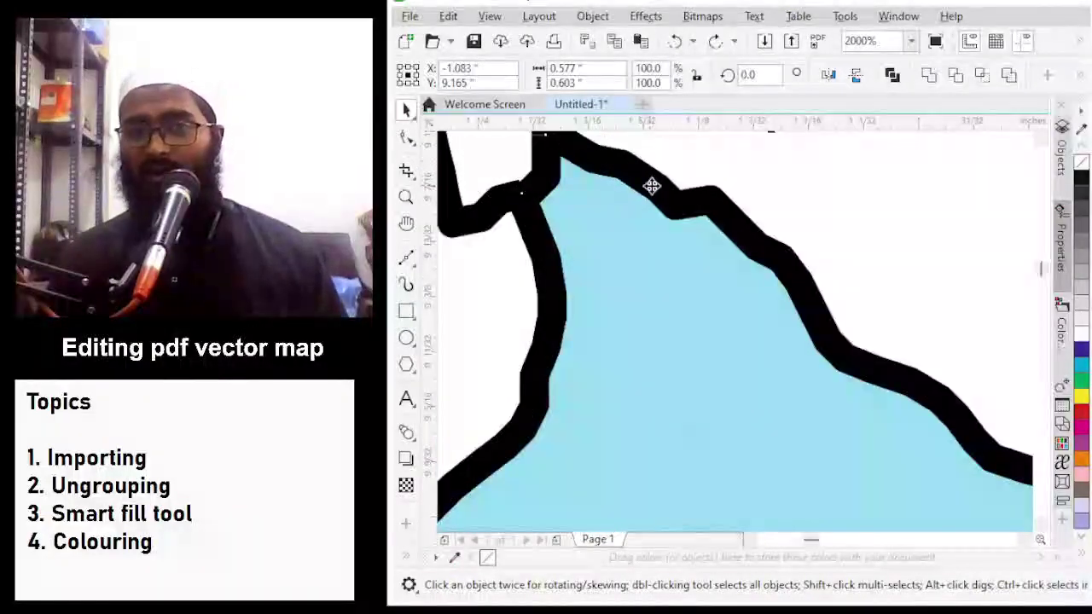
pyautogui.scroll(-3, 768, 258)
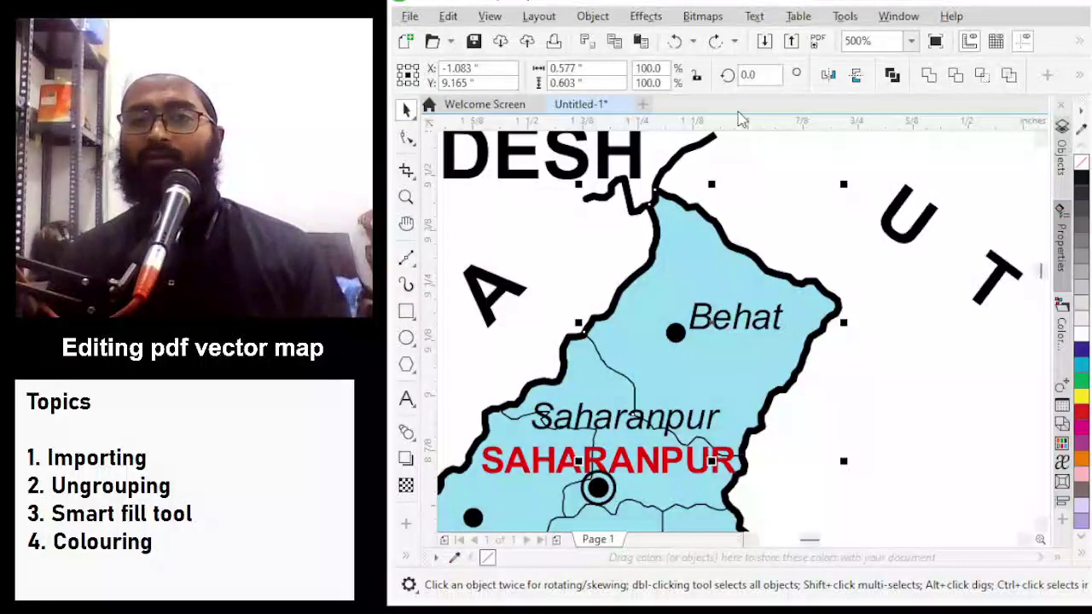
pyautogui.hotkey('ctrl', 'l')
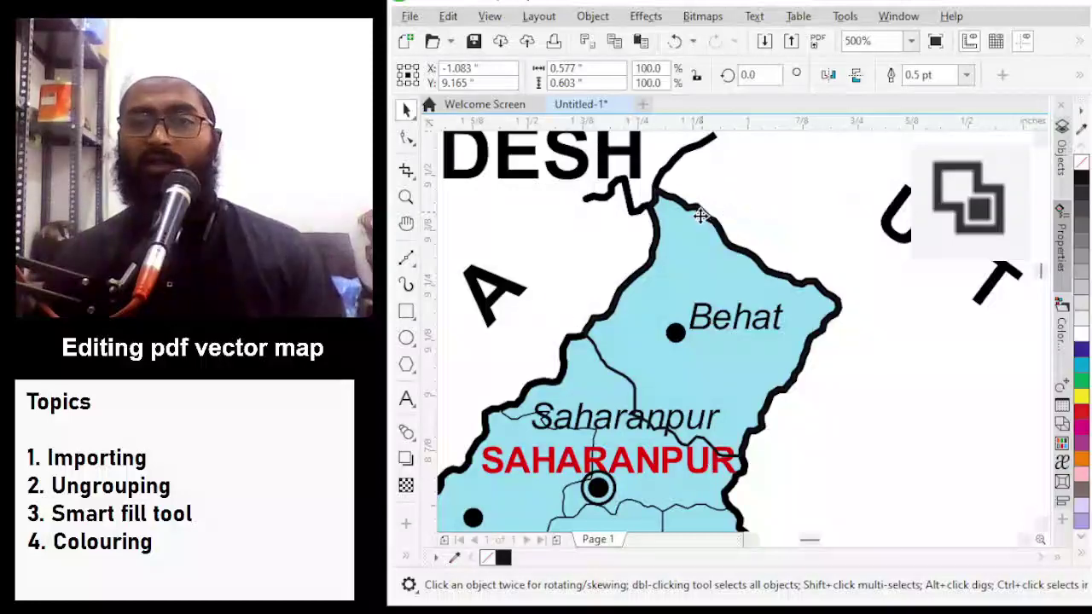
# Try moving the merged Behat outline off the map and giving it a cyan fill, and undo both changes
pyautogui.moveTo(702, 214); pyautogui.dragTo(792, 196)
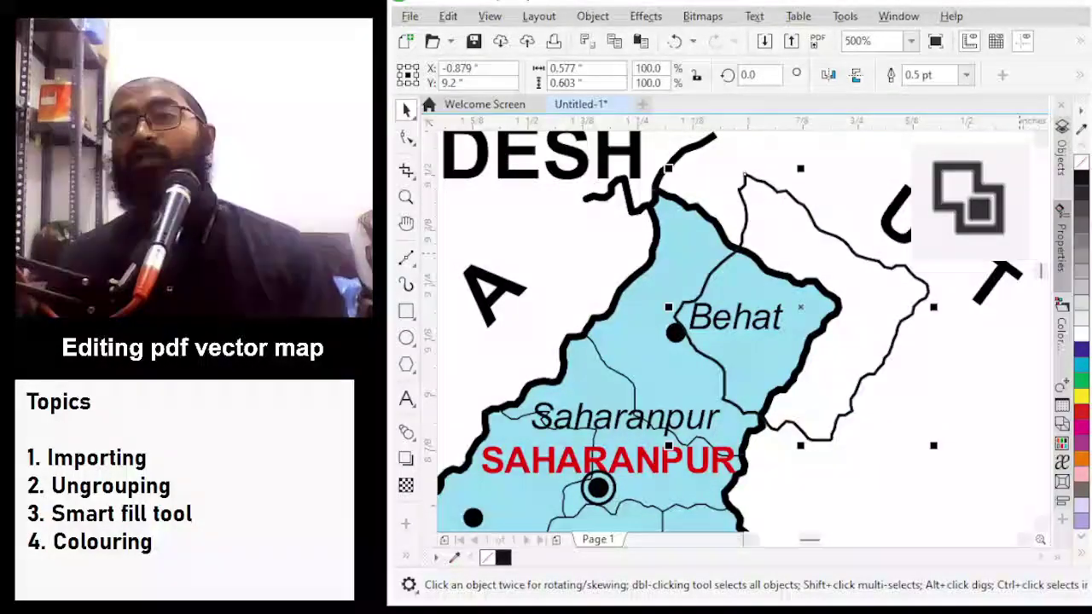
pyautogui.click(1082, 365)
pyautogui.hotkey('ctrl', 'z')
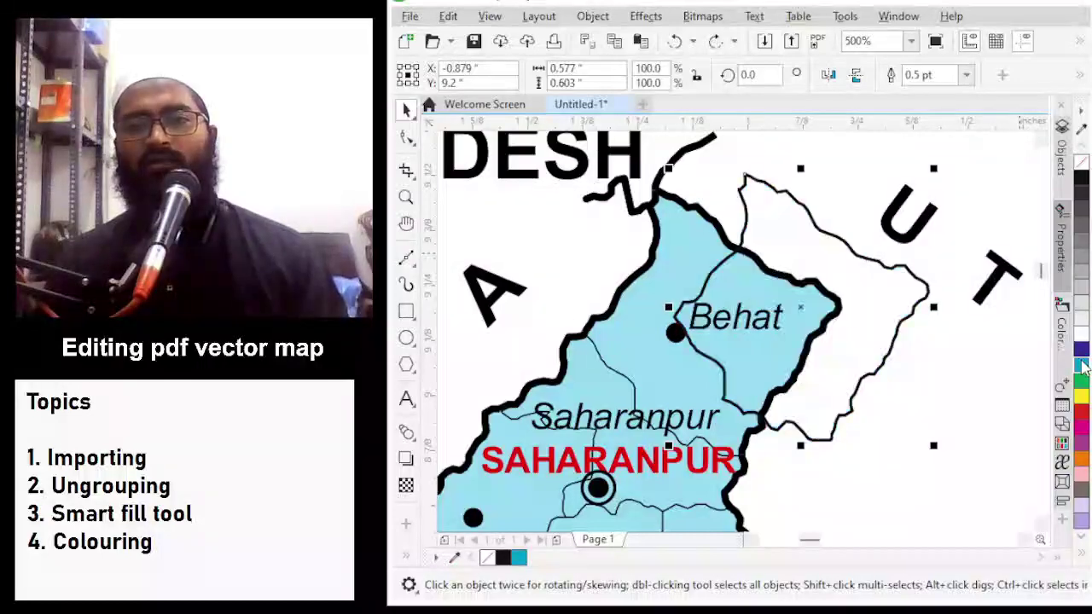
pyautogui.hotkey('ctrl', 'z')
# Fill the merged Behat outline with cyan and stack it beneath the place labels but above the district's light-blue fill
pyautogui.click(1081, 365)
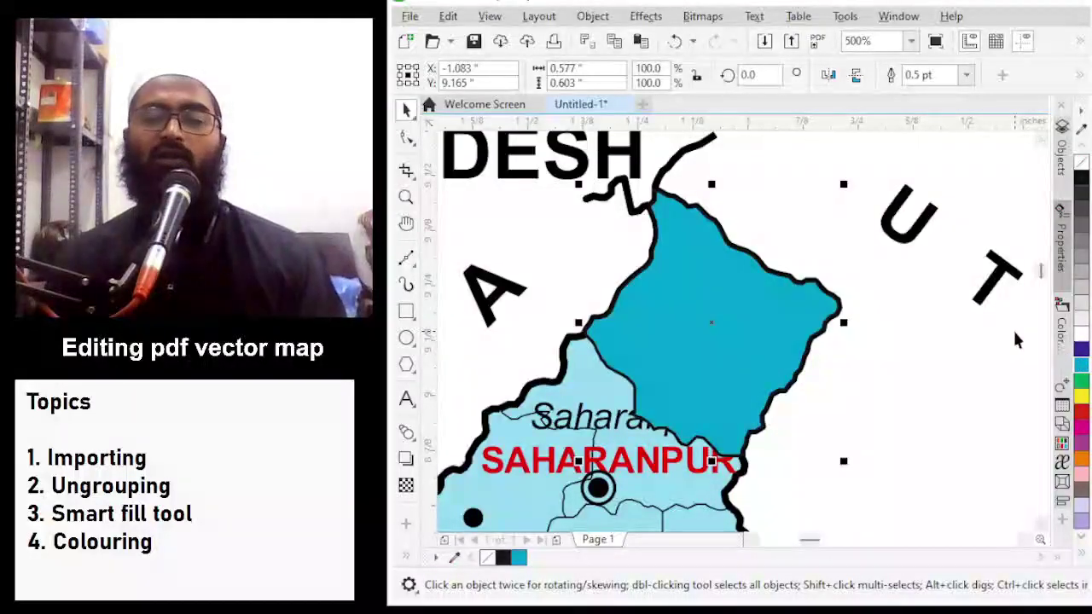
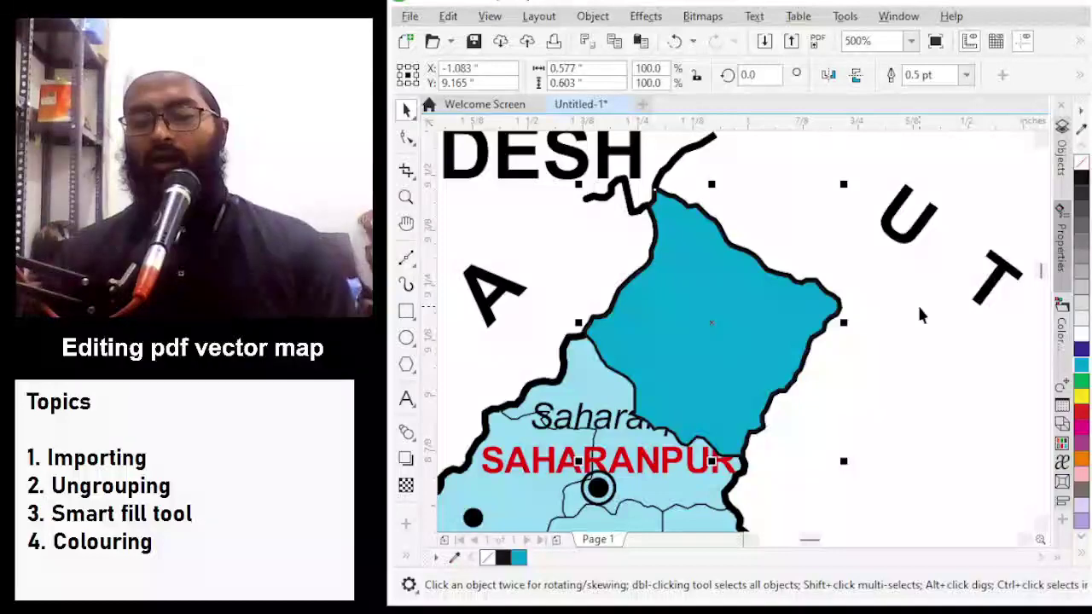
pyautogui.hotkey('ctrl', 'z')
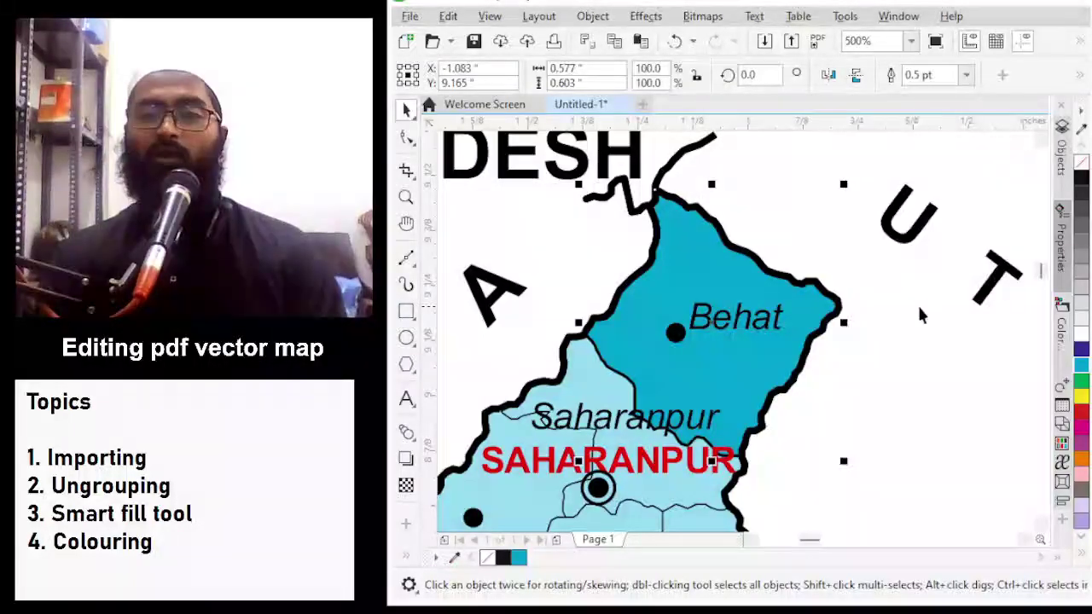
pyautogui.hotkey('ctrl', 'z')
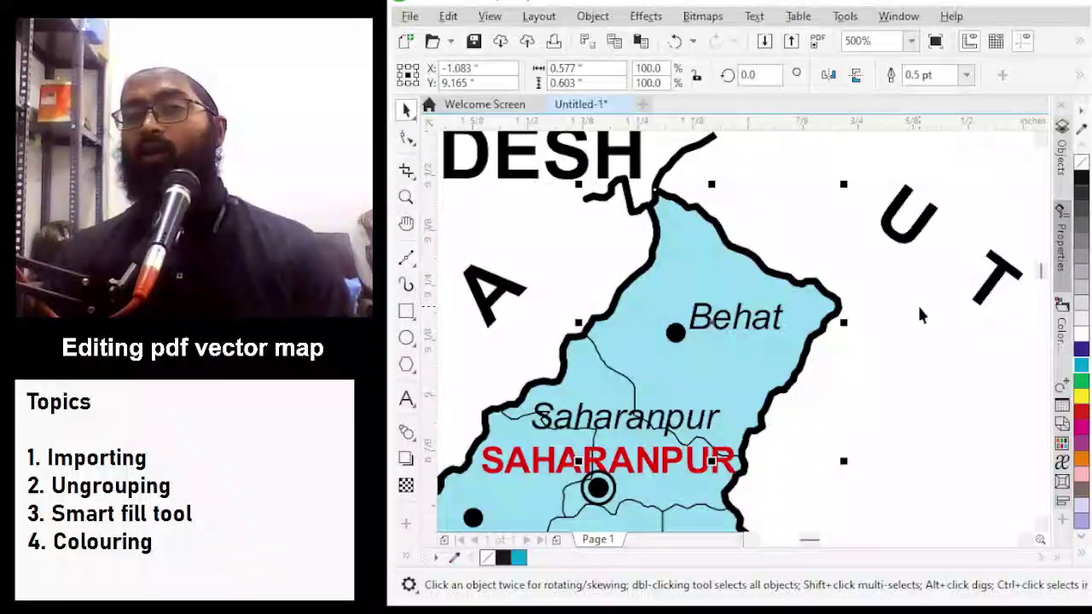
pyautogui.hotkey('ctrl', 'shift', 'z')
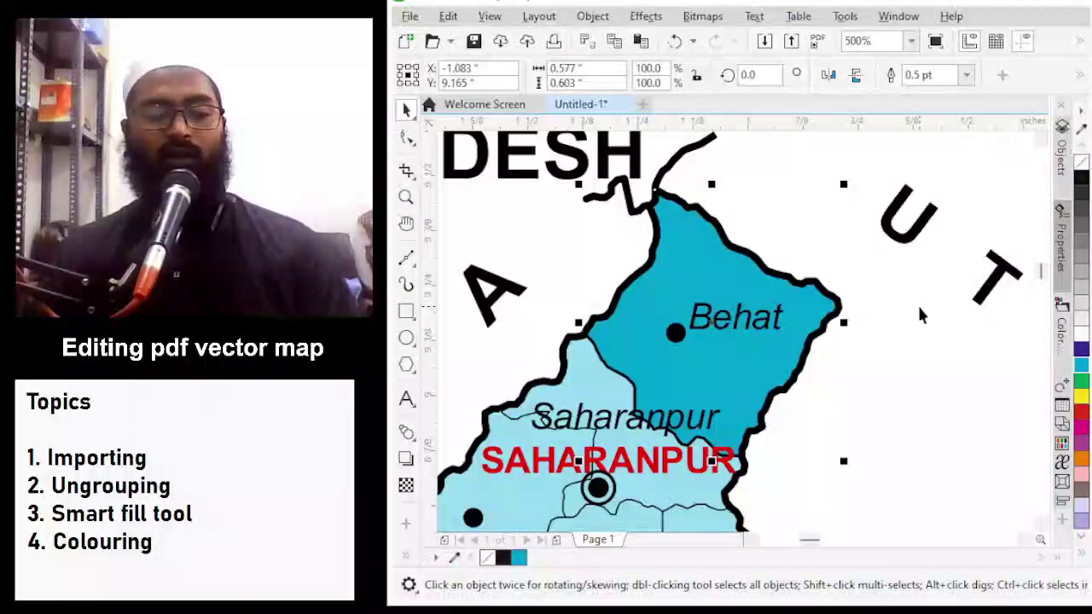
pyautogui.hotkey('ctrl', 'z')
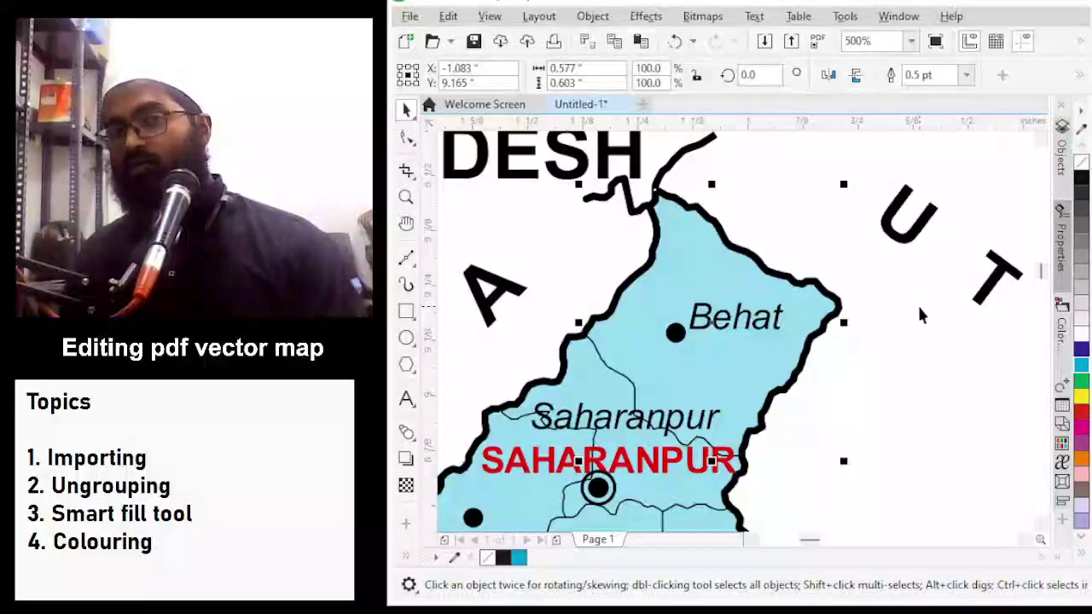
pyautogui.hotkey('shift', 'pageup')
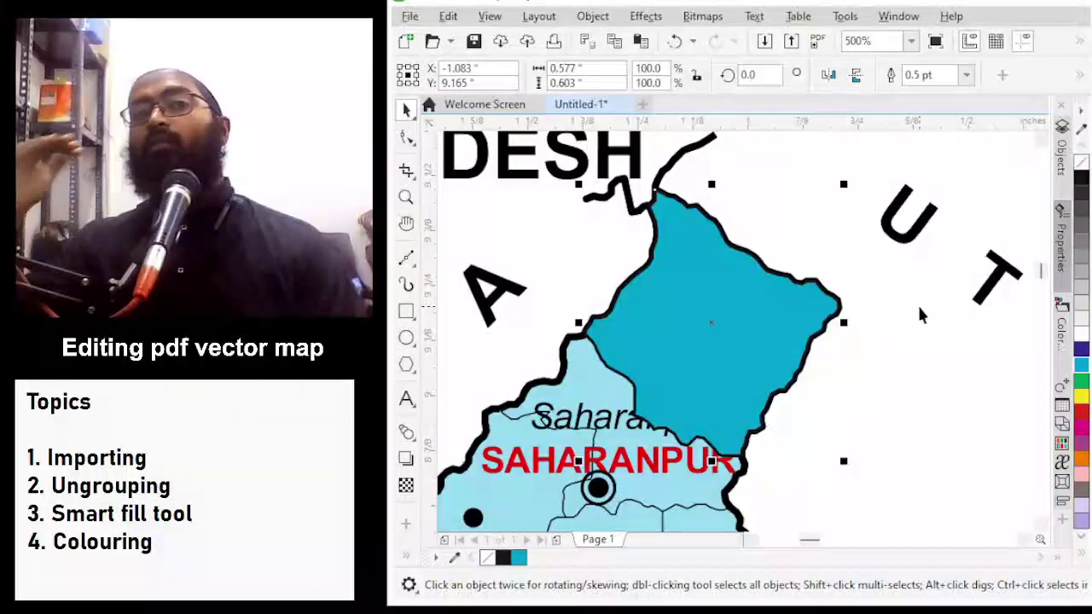
pyautogui.hotkey('shift', 'pagedown')
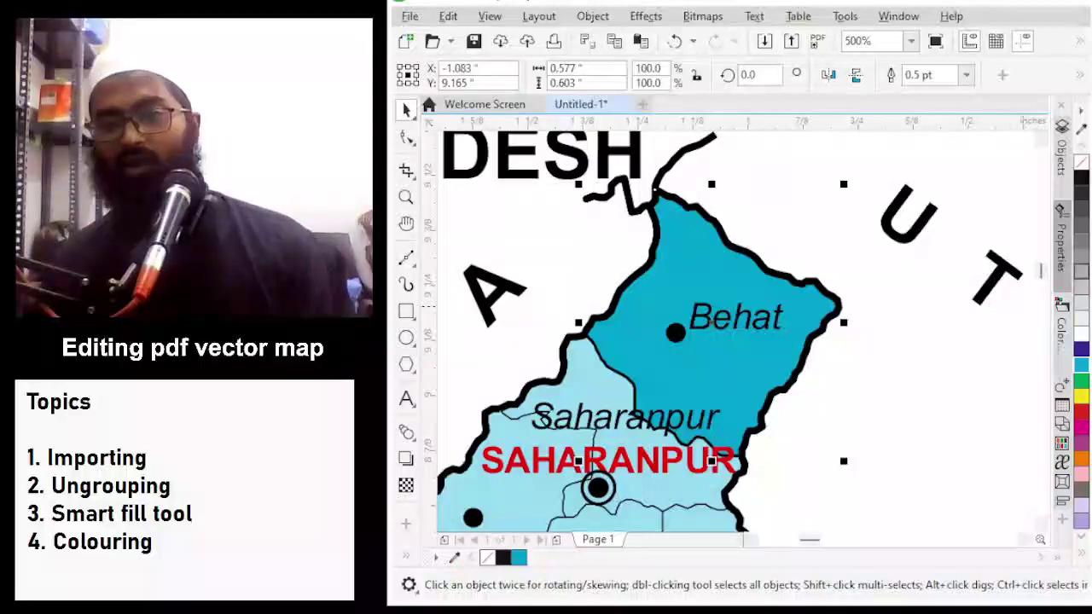
# Change the fill of the Behat area to green and deselect it
pyautogui.scroll(-2, 733, 226)
pyautogui.scroll(2, 718, 312)
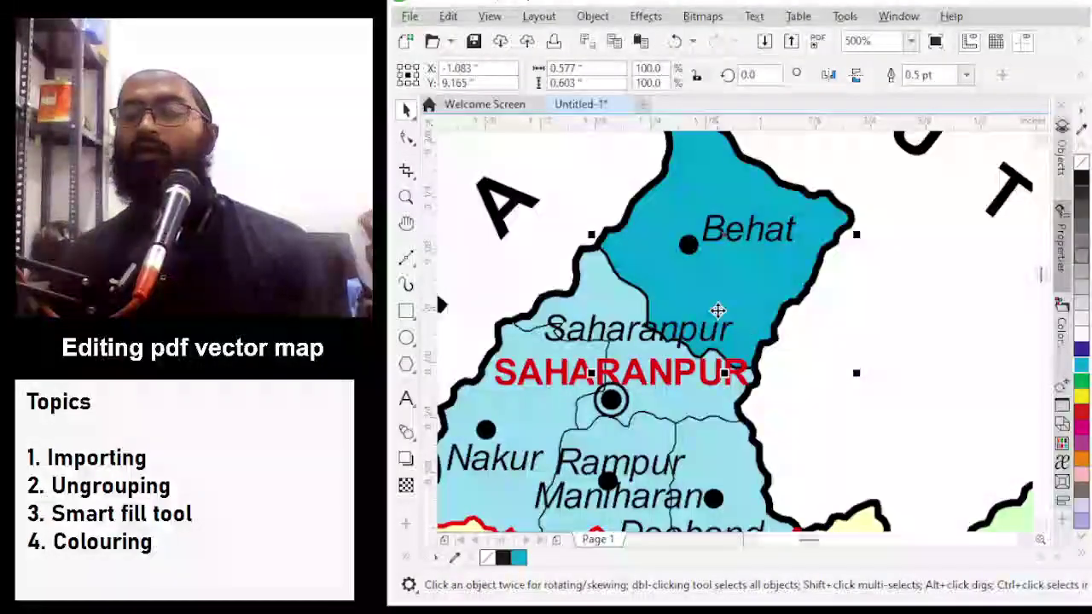
pyautogui.click(1080, 381)
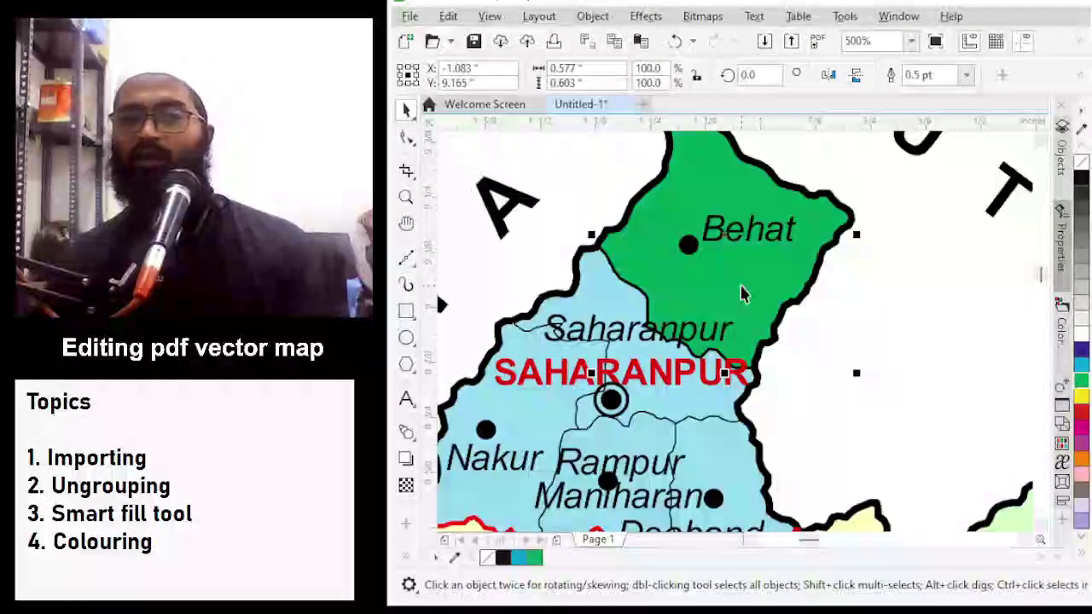
pyautogui.scroll(-2, 685, 244)
pyautogui.click(802, 270)
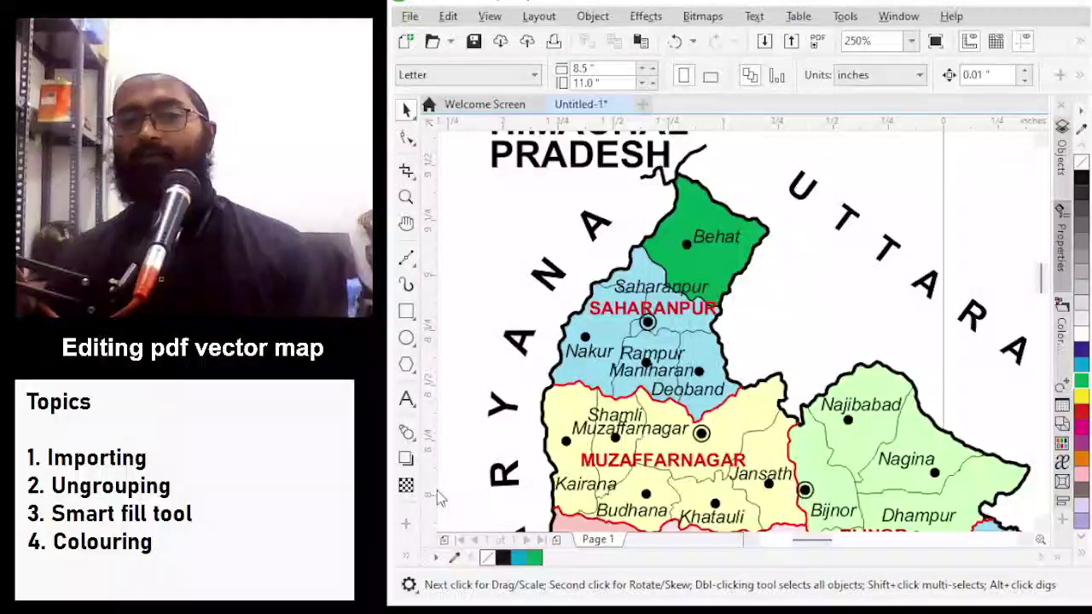
# Draw a rectangle about 0.48 by 0.34 in above the UTTARAKHAND lettering and Smart Fill it with slate blue and a 0.5 pt black outline
pyautogui.press('s')
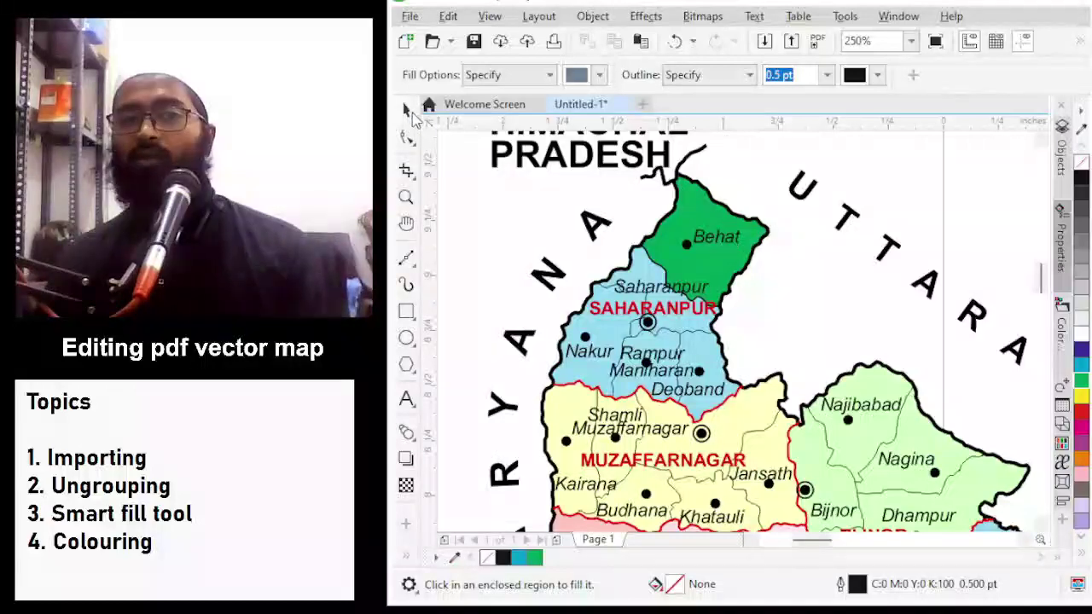
pyautogui.scroll(2, 706, 181)
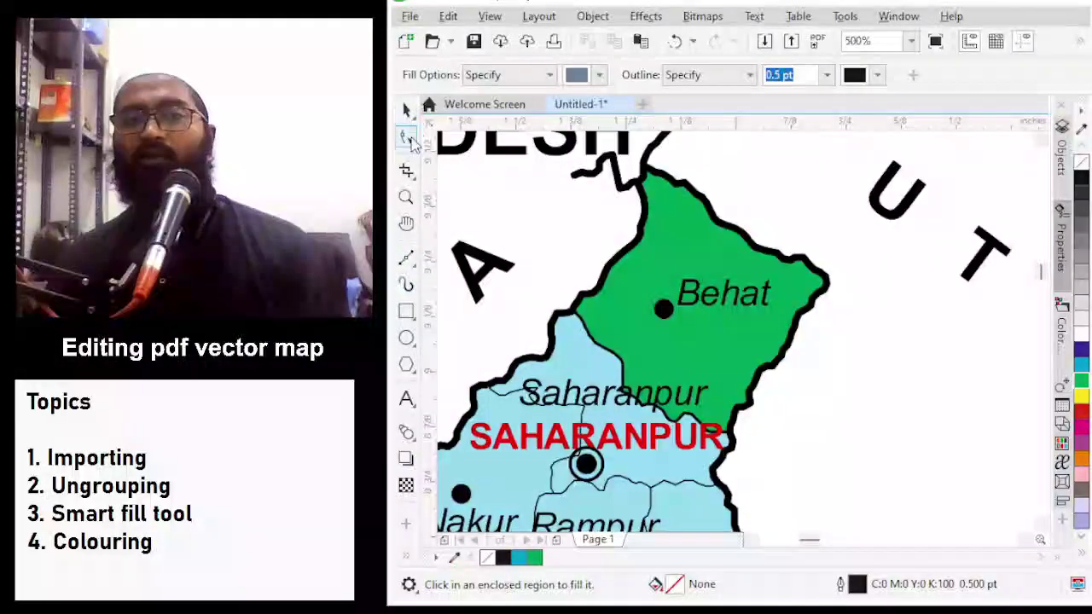
pyautogui.click(406, 312)
pyautogui.scroll(-4, 609, 334)
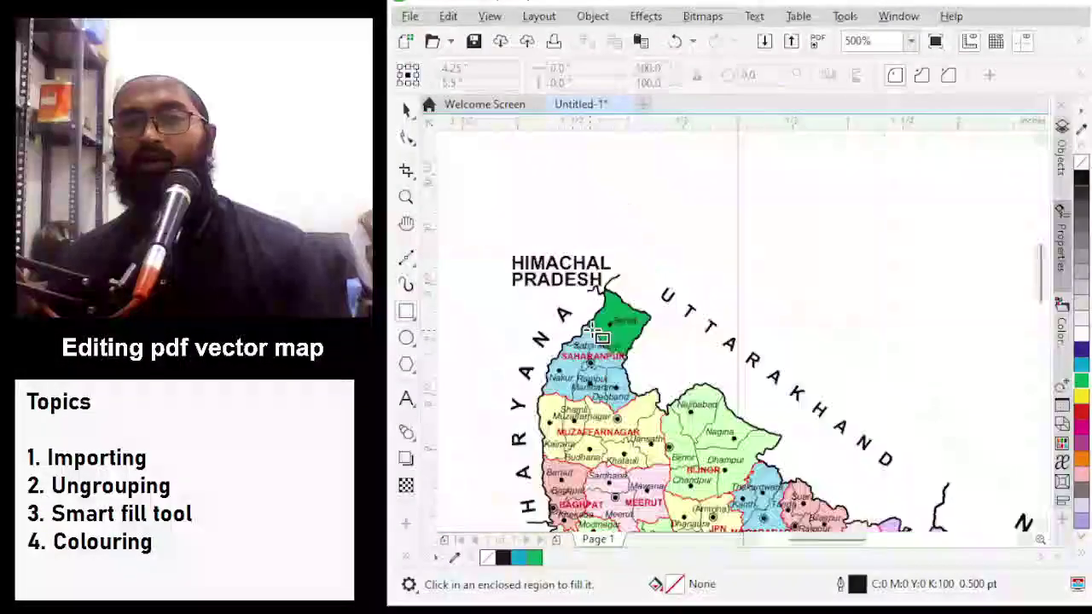
pyautogui.scroll(4, 725, 309)
pyautogui.moveTo(725, 167); pyautogui.dragTo(938, 318)
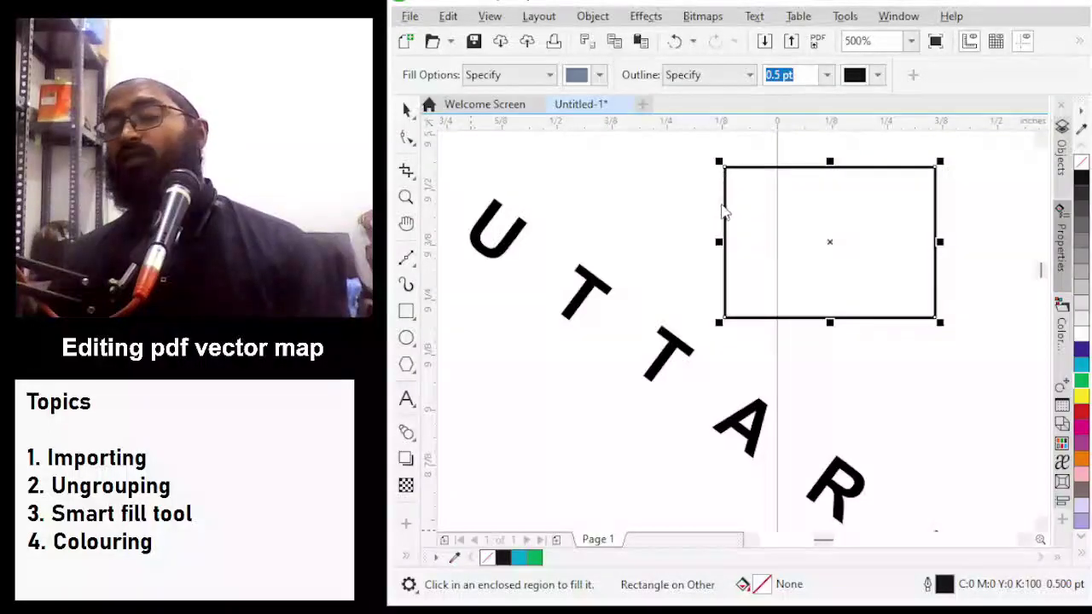
pyautogui.click(794, 247)
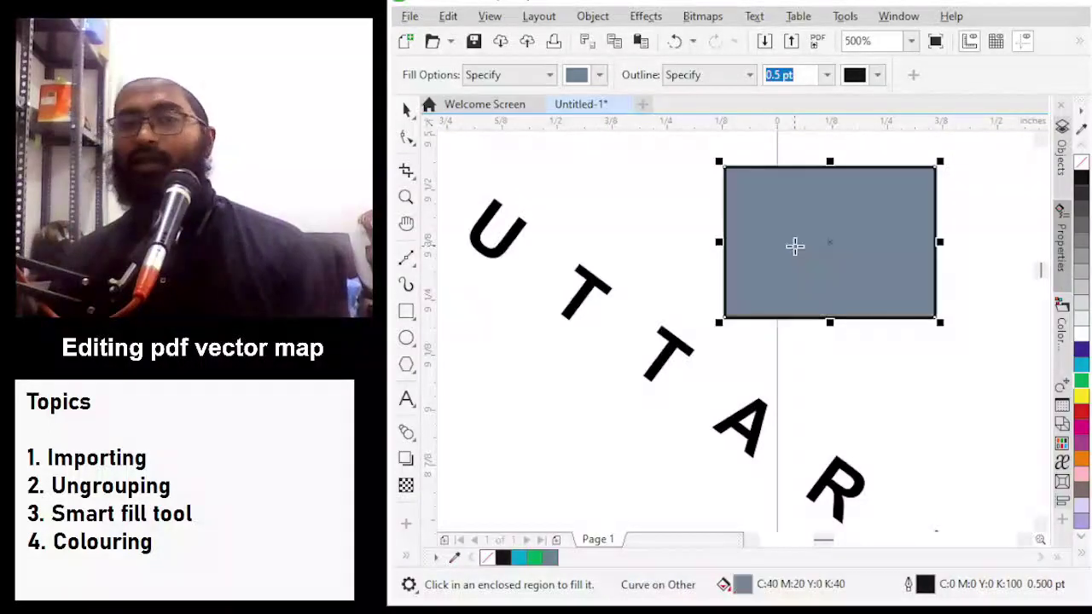
# Draw a second rectangle about 0.45 by 0.35 in overlapping the upper-right part of the slate-blue rectangle
pyautogui.click(406, 109)
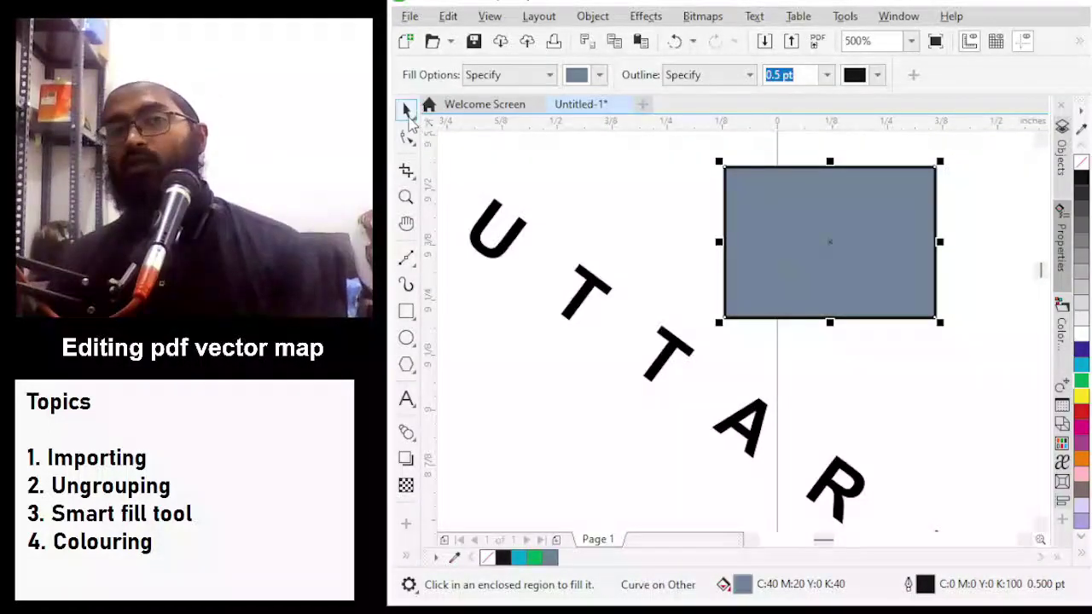
pyautogui.scroll(-2, 743, 268)
pyautogui.moveTo(694, 196); pyautogui.dragTo(935, 332)
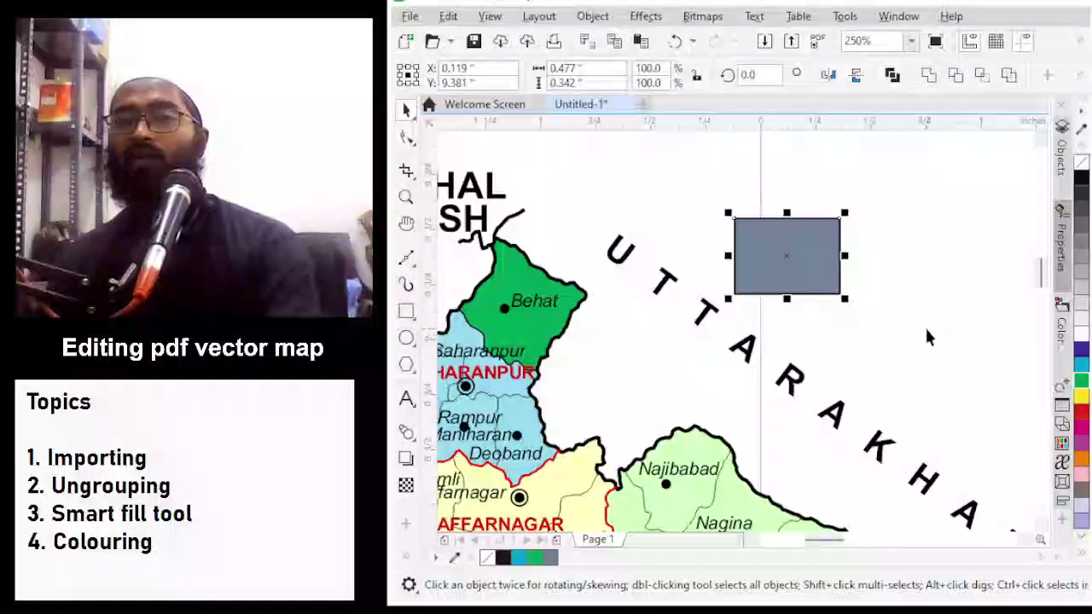
pyautogui.click(899, 262)
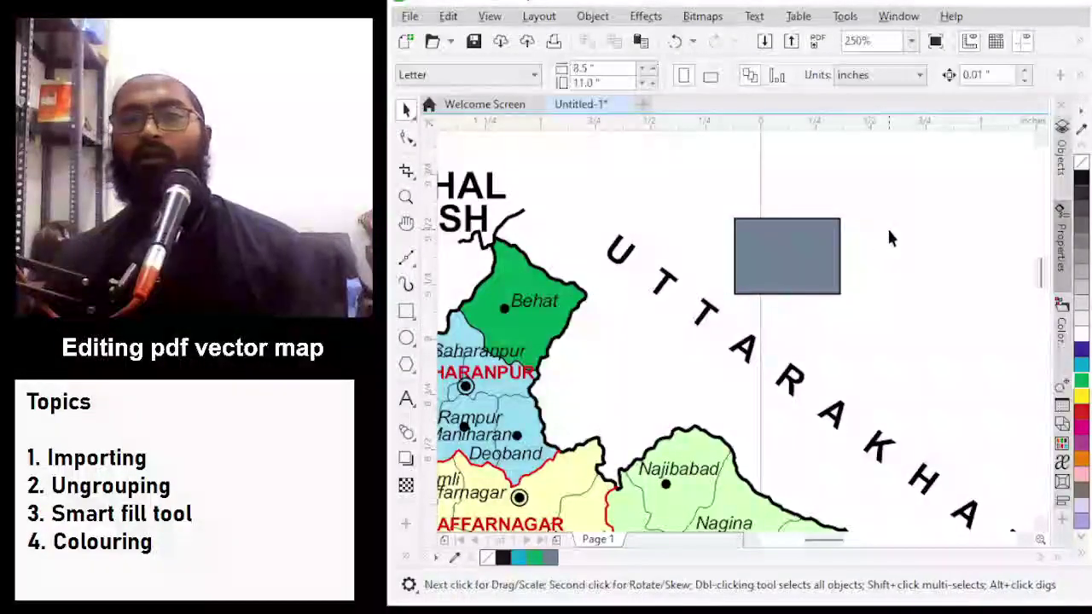
pyautogui.click(408, 314)
pyautogui.scroll(2, 780, 205)
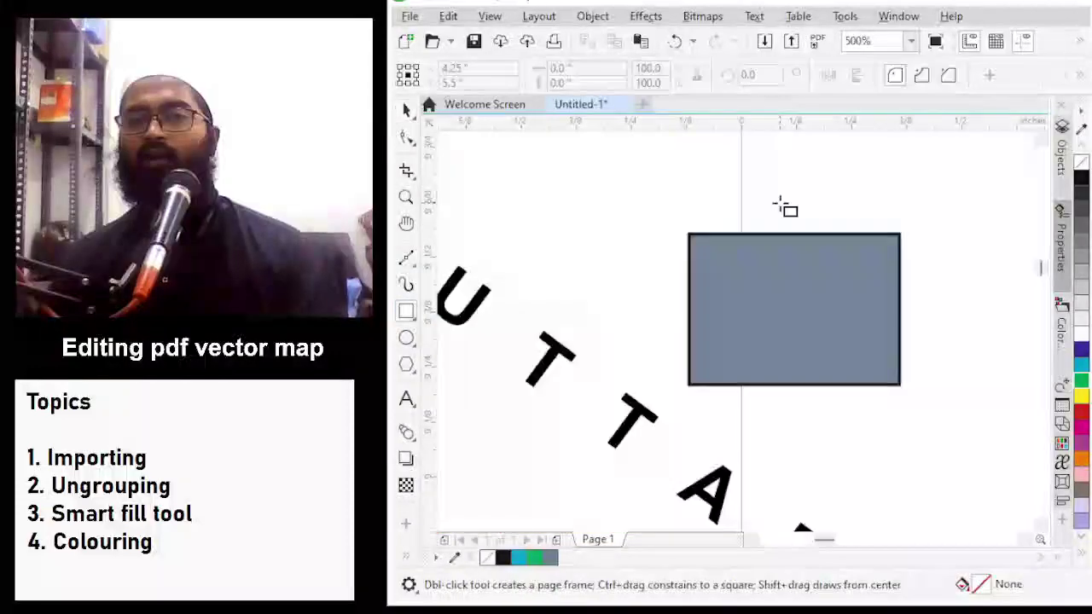
pyautogui.moveTo(760, 189); pyautogui.dragTo(961, 342)
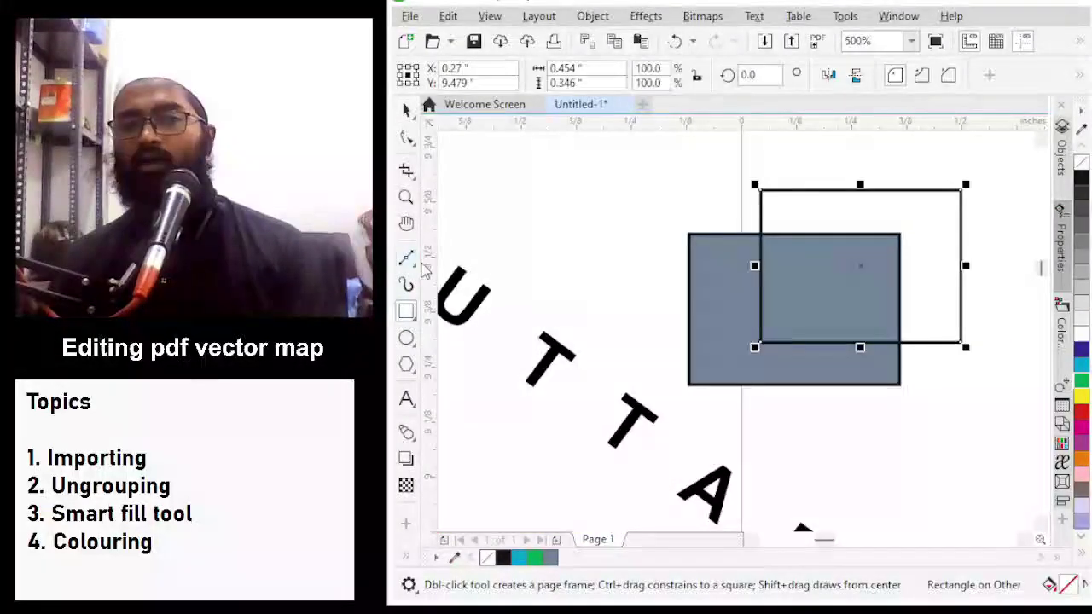
# Draw a straight line about 0.19 in long at roughly 45° from inside the slate-blue rectangle toward the second rectangle's upper edge
pyautogui.scroll(2, 899, 189)
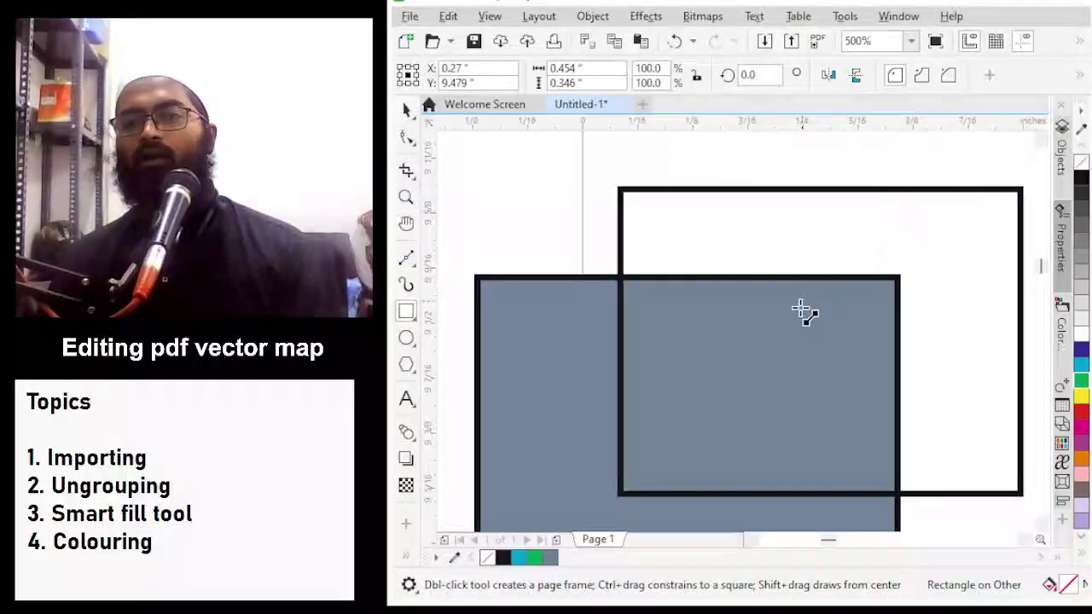
pyautogui.click(771, 323)
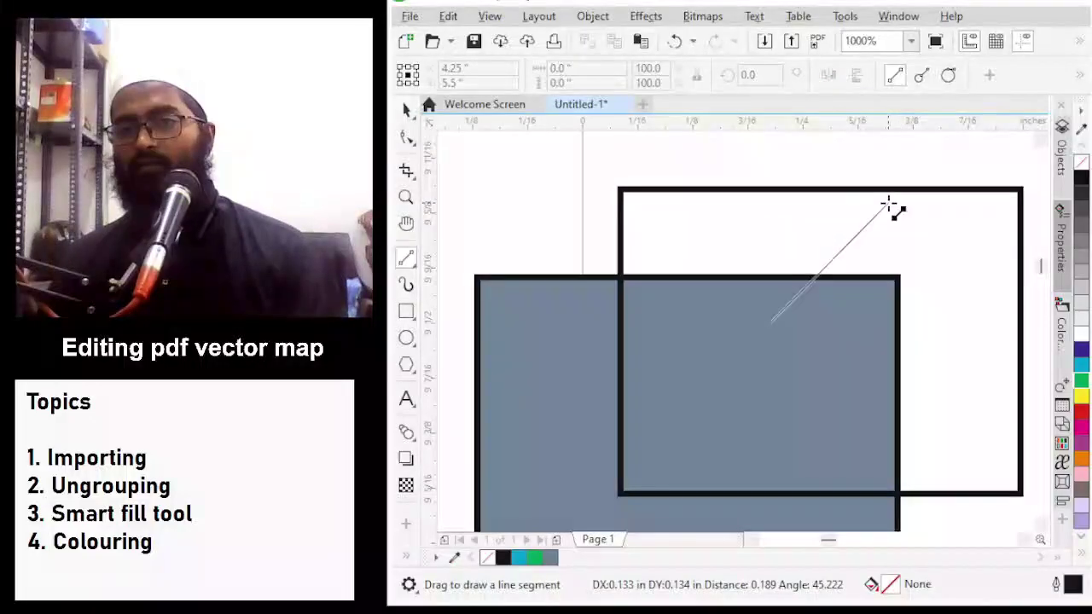
pyautogui.click(892, 198)
# Stretch the diagonal line to about 0.147 by 0.149 in so its upper end meets the second rectangle's edge without crossing it, and deselect it
pyautogui.scroll(2, 998, 223)
pyautogui.moveTo(783, 179); pyautogui.dragTo(841, 160)
pyautogui.scroll(6, 804, 158)
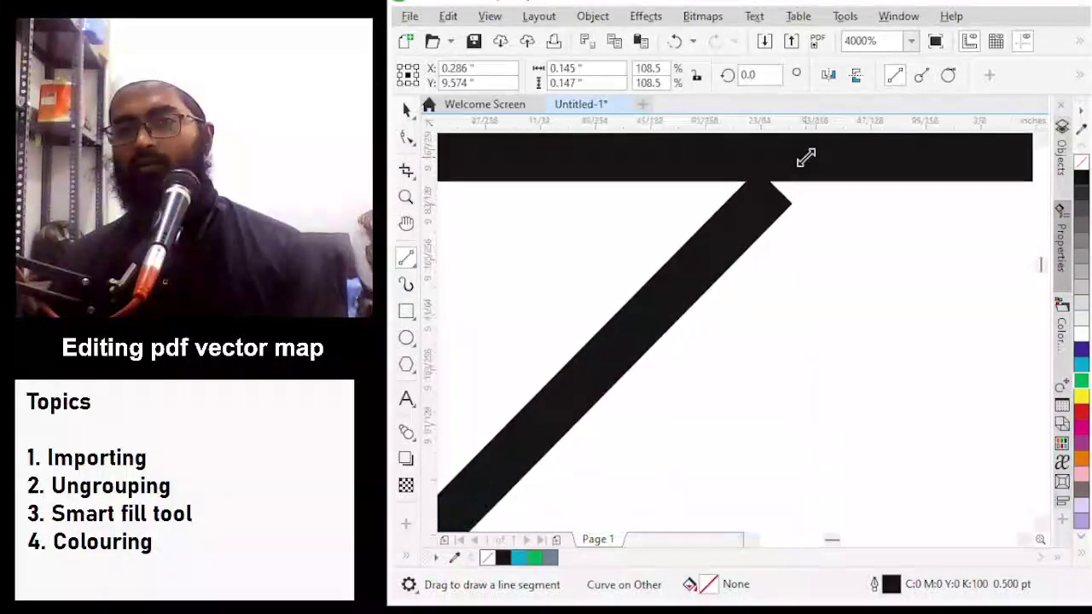
pyautogui.moveTo(754, 213); pyautogui.dragTo(733, 230)
pyautogui.scroll(-6, 731, 228)
pyautogui.scroll(-2, 731, 229)
pyautogui.press('space')
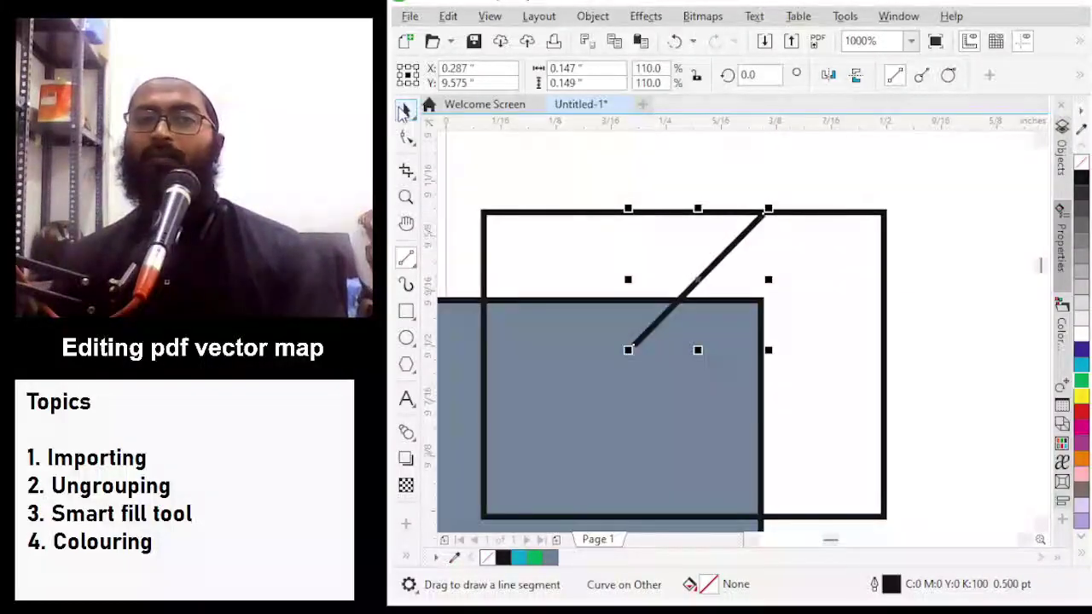
pyautogui.click(821, 227)
pyautogui.scroll(2, 782, 213)
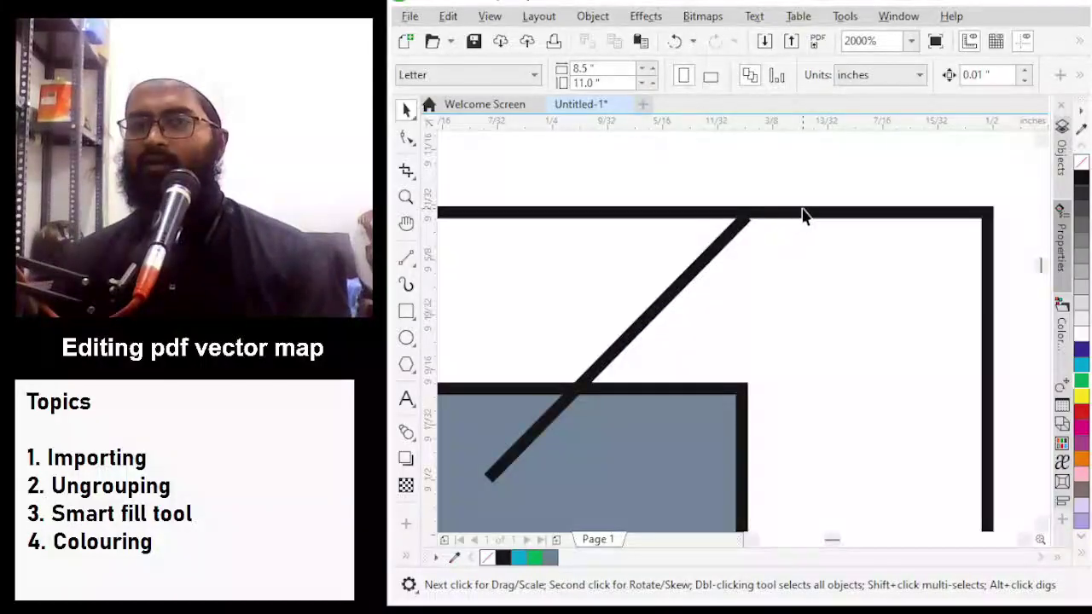
pyautogui.scroll(-4, 768, 177)
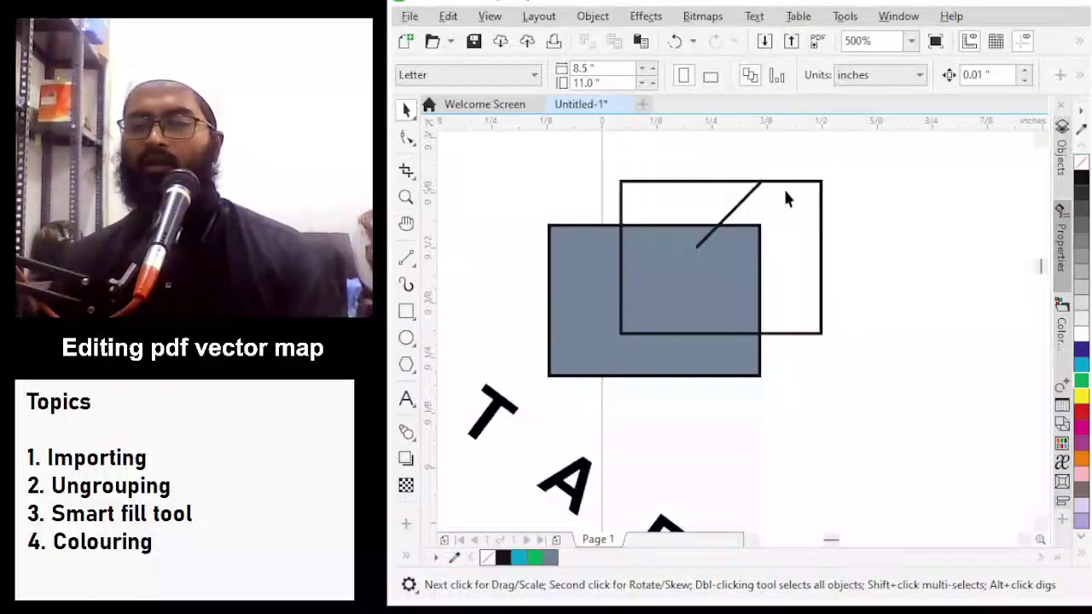
pyautogui.scroll(2, 694, 219)
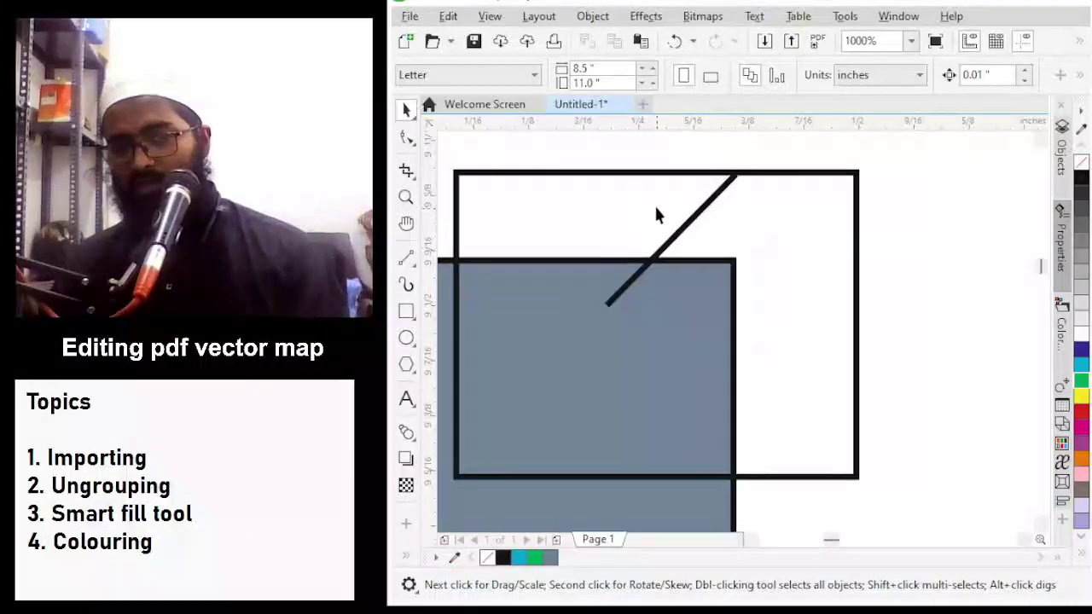
# Try Smart Filling the second rectangle's area beside the diagonal line with slate blue, and undo the fill
pyautogui.click(441, 486)
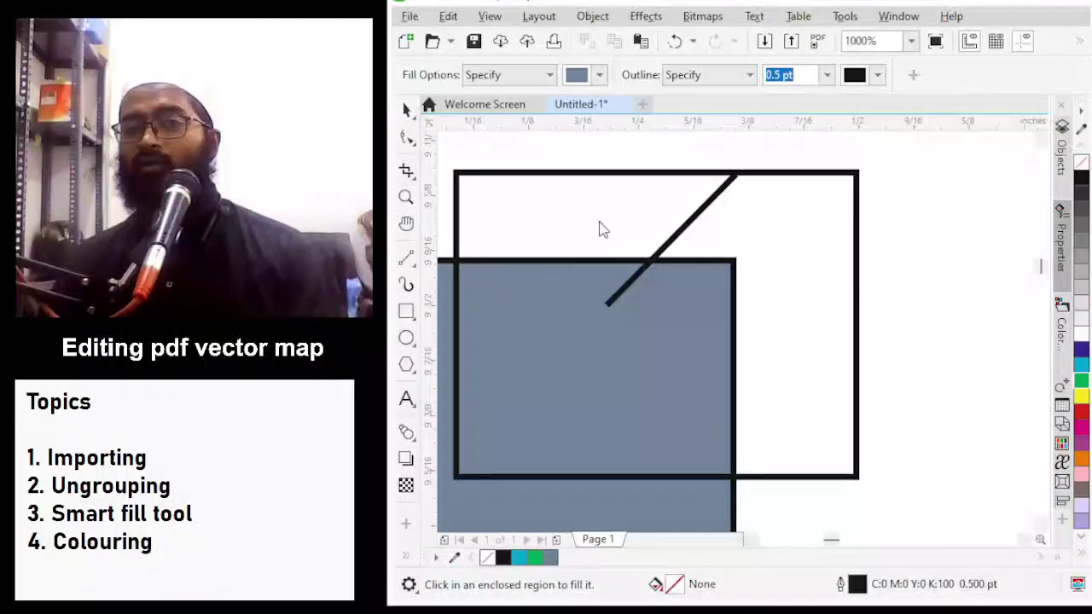
pyautogui.click(598, 222)
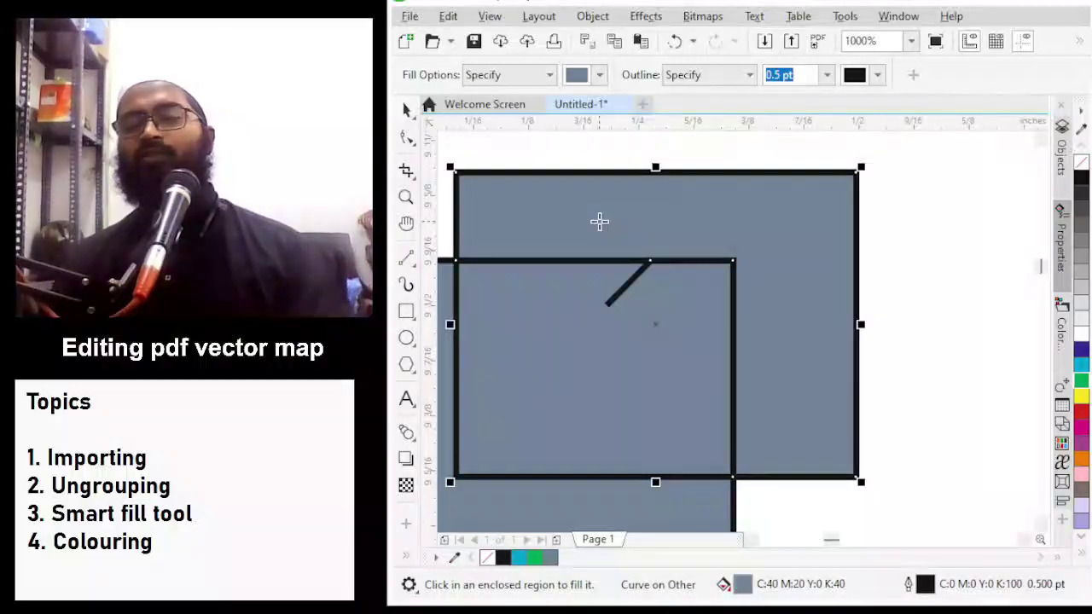
pyautogui.hotkey('ctrl', 'z')
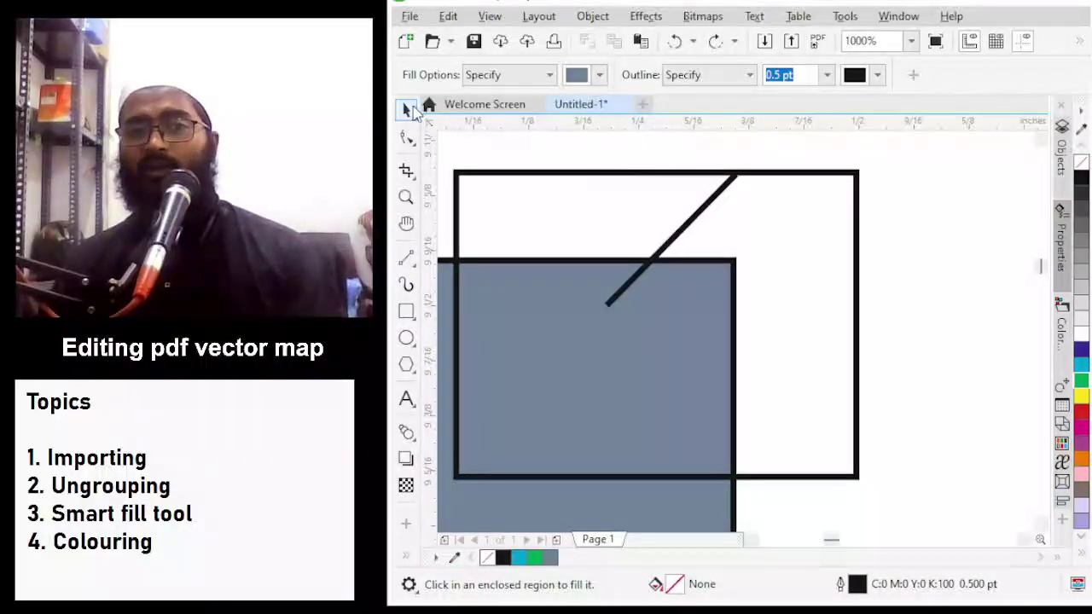
# Extend the diagonal line past the second rectangle's upper edge to about 0.173 by 0.176 in and deselect it
pyautogui.click(408, 110)
pyautogui.click(713, 195)
pyautogui.scroll(5, 714, 196)
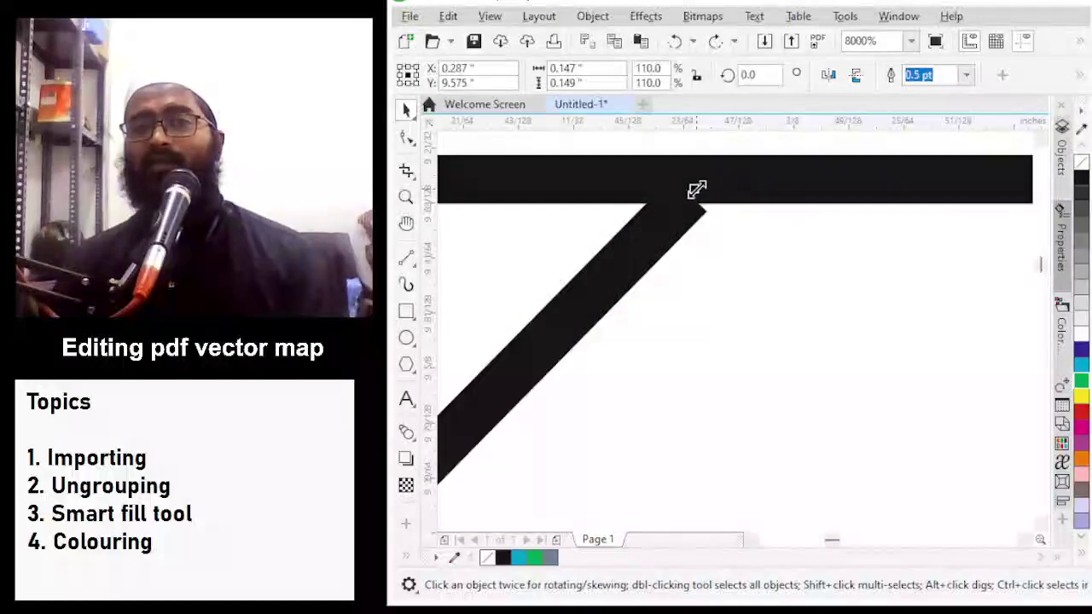
pyautogui.scroll(-1, 673, 256)
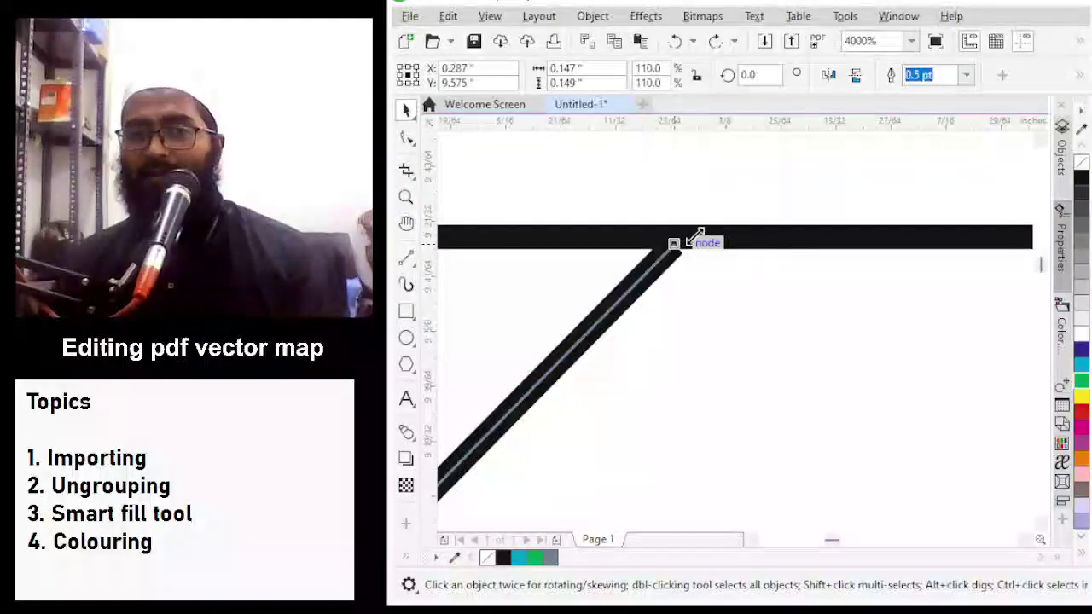
pyautogui.moveTo(695, 237); pyautogui.dragTo(740, 203)
pyautogui.scroll(-2, 709, 232)
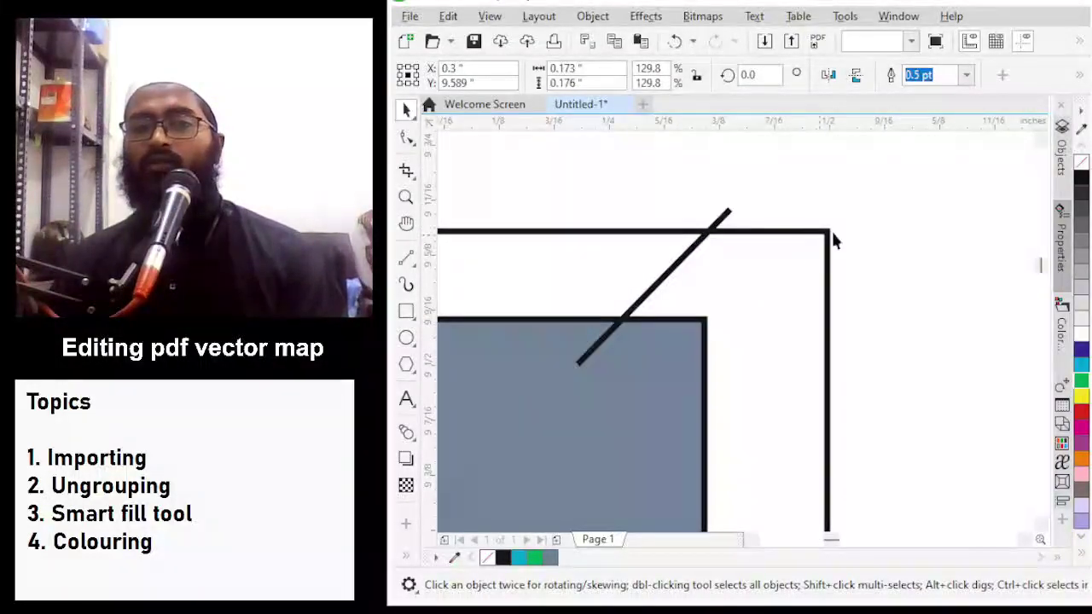
pyautogui.scroll(-1, 830, 228)
pyautogui.press('Escape')
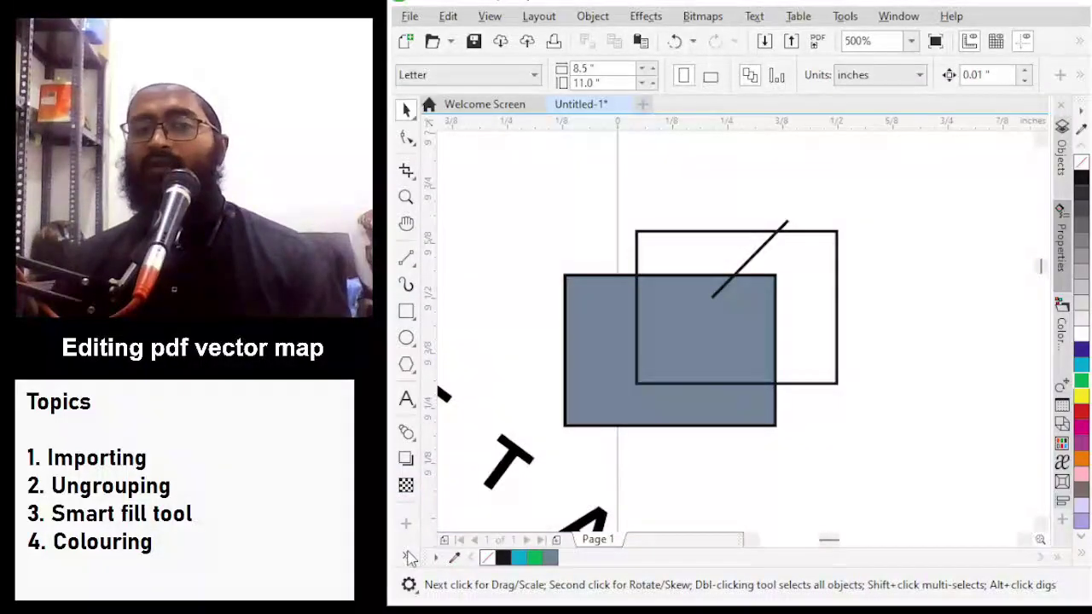
# Smart Fill the second rectangle's areas on both sides of the diagonal line with slate blue and a 0.5 pt black outline
pyautogui.click(406, 432)
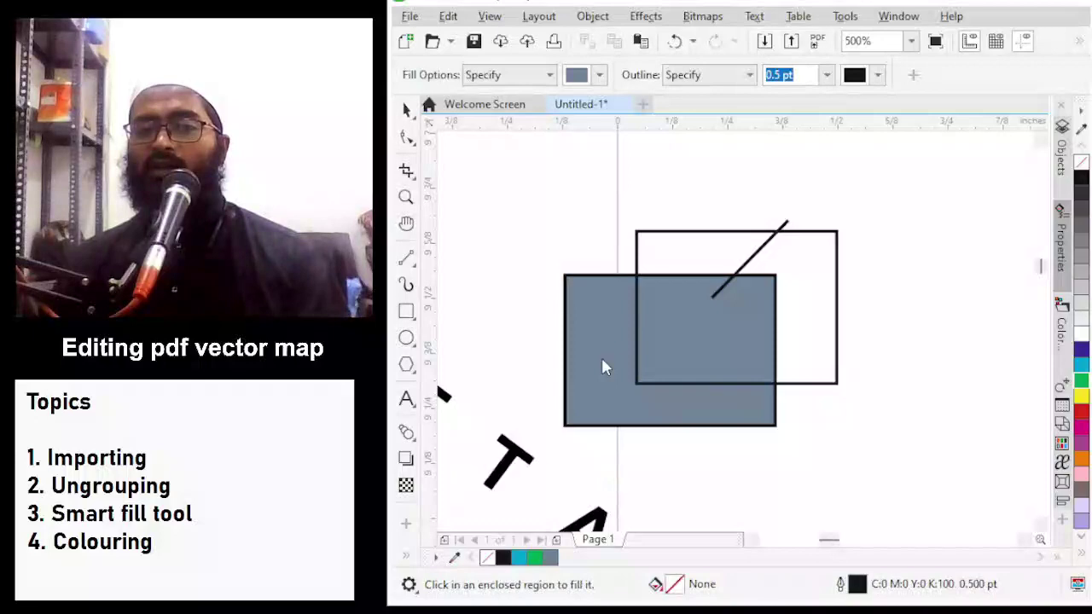
pyautogui.click(718, 249)
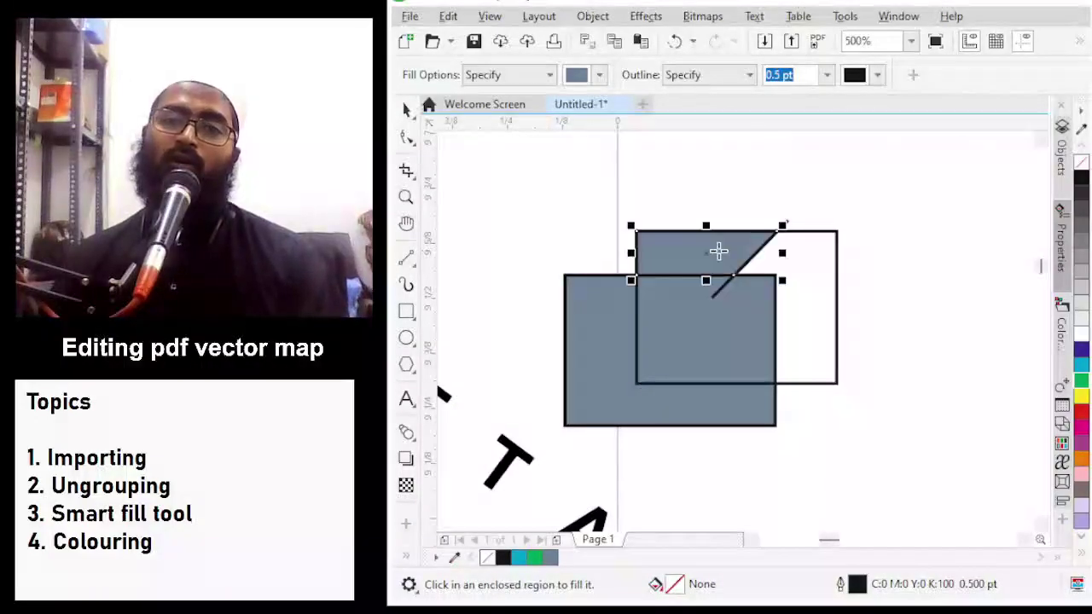
pyautogui.click(810, 275)
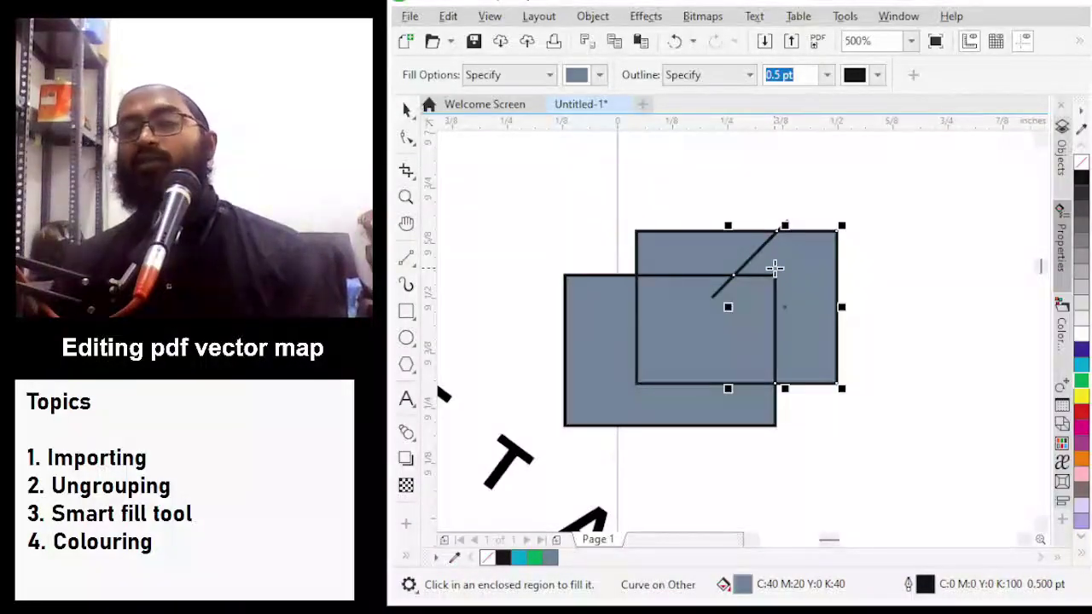
pyautogui.scroll(-2, 773, 263)
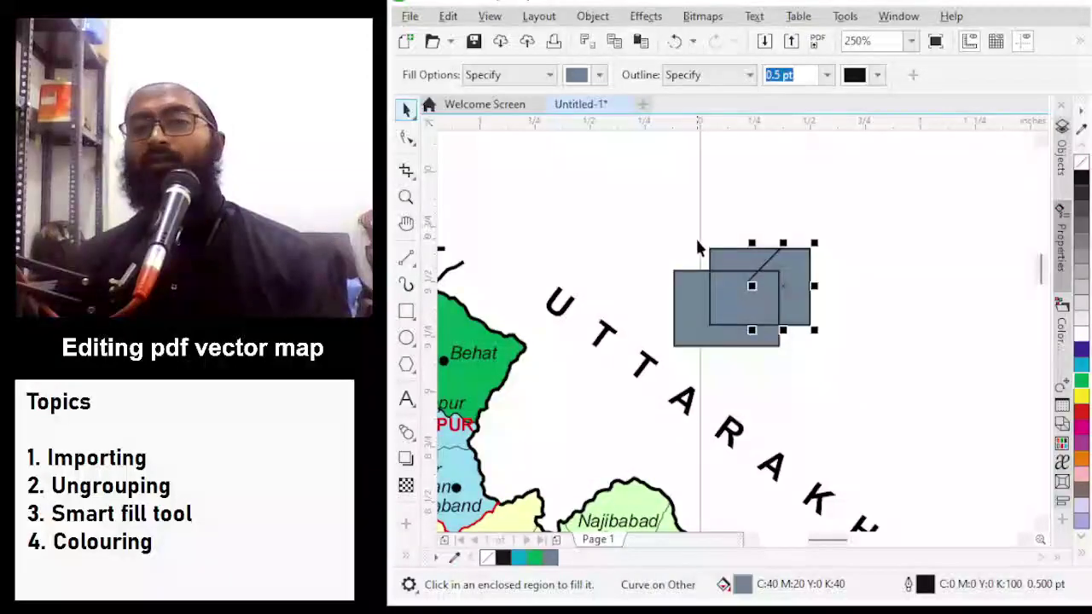
pyautogui.press('space')
pyautogui.moveTo(661, 208); pyautogui.dragTo(863, 372)
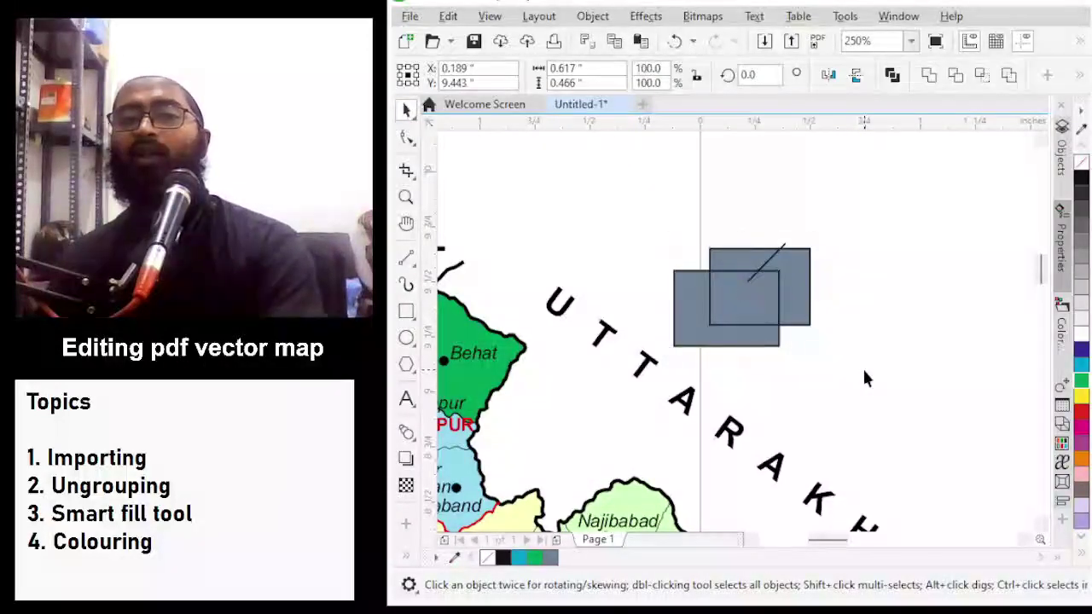
pyautogui.click(862, 367)
# Move the upper end node of Behat's southwestern boundary line slightly deeper into the thick outer border
pyautogui.scroll(-4, 852, 292)
pyautogui.scroll(6, 722, 334)
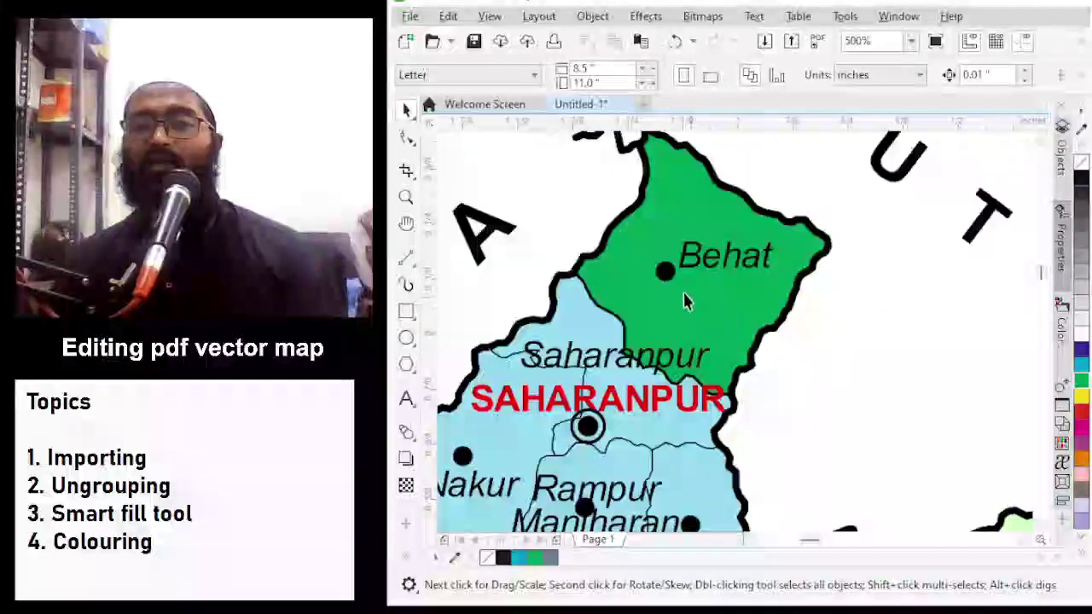
pyautogui.click(578, 283)
pyautogui.scroll(6, 577, 282)
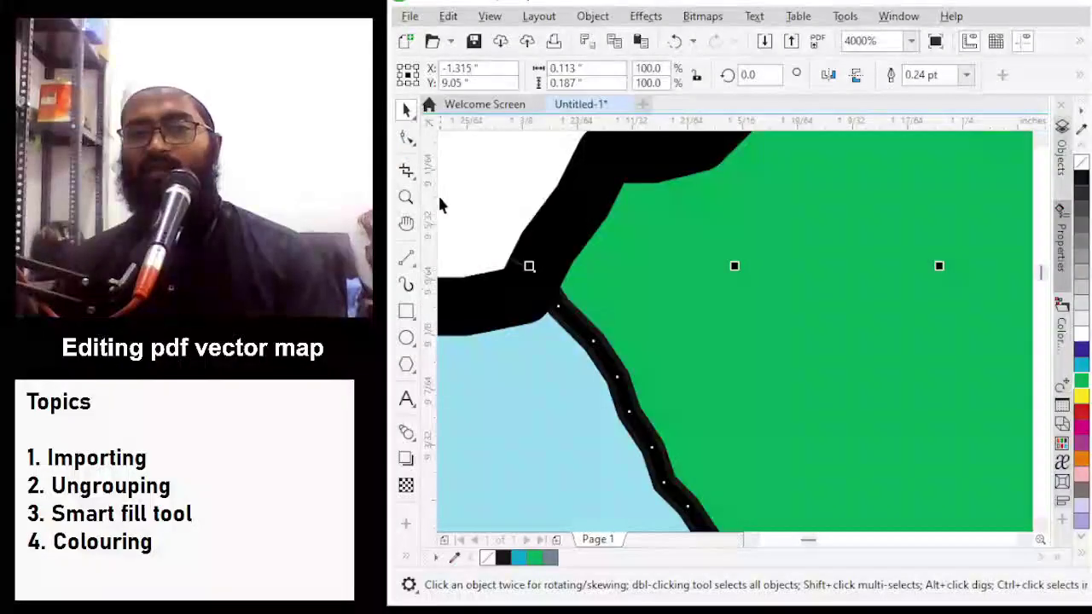
pyautogui.click(408, 139)
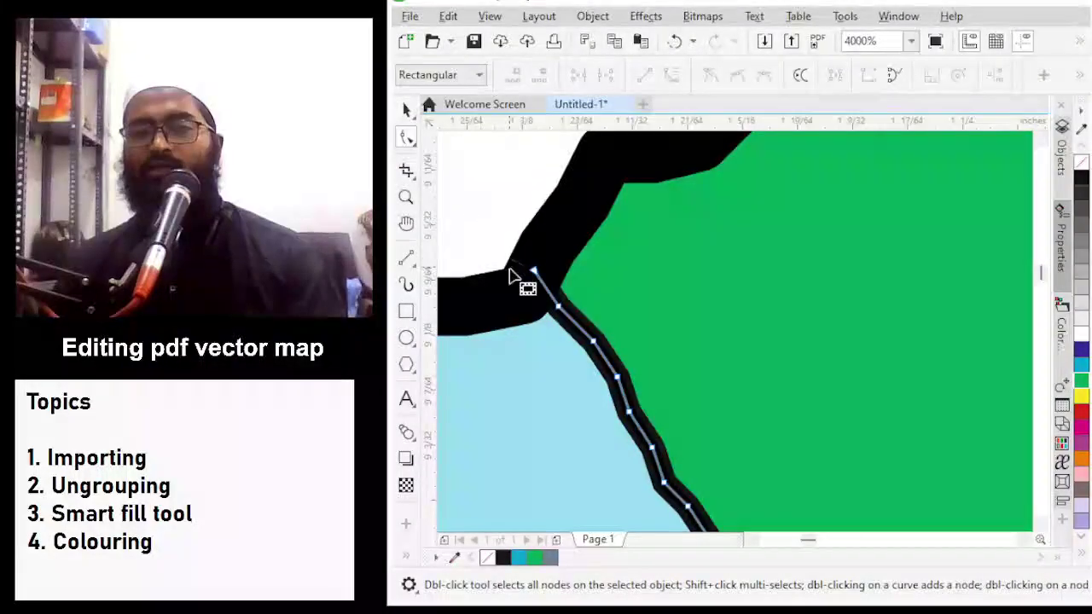
pyautogui.moveTo(534, 271)
pyautogui.mouseDown()
pyautogui.moveTo(524, 257)
pyautogui.moveTo(532, 269)
pyautogui.moveTo(538, 260)
pyautogui.mouseUp()
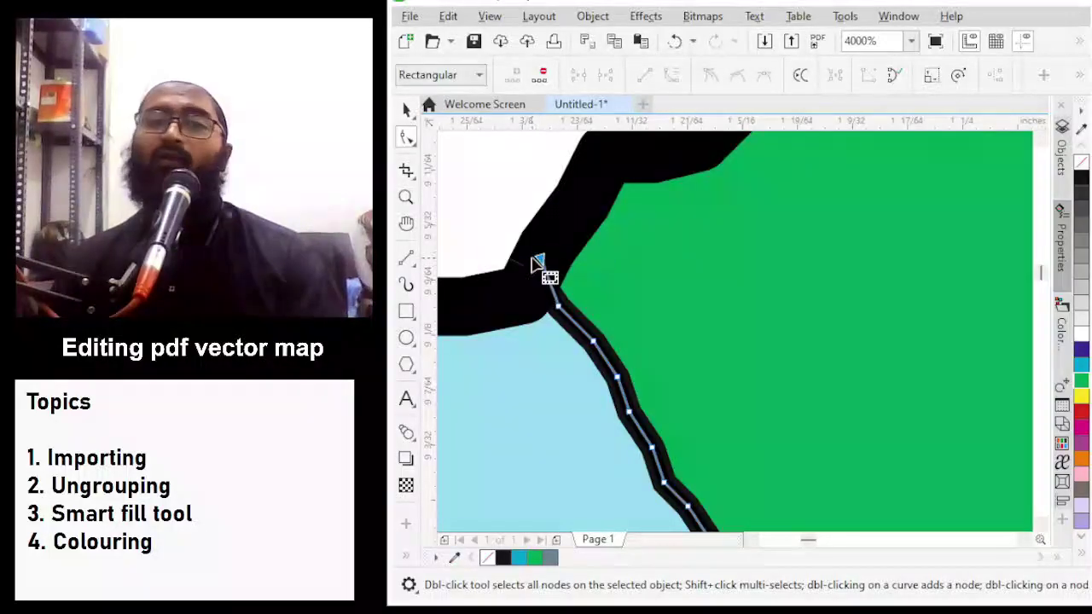
pyautogui.scroll(-2, 524, 248)
pyautogui.scroll(2, 511, 235)
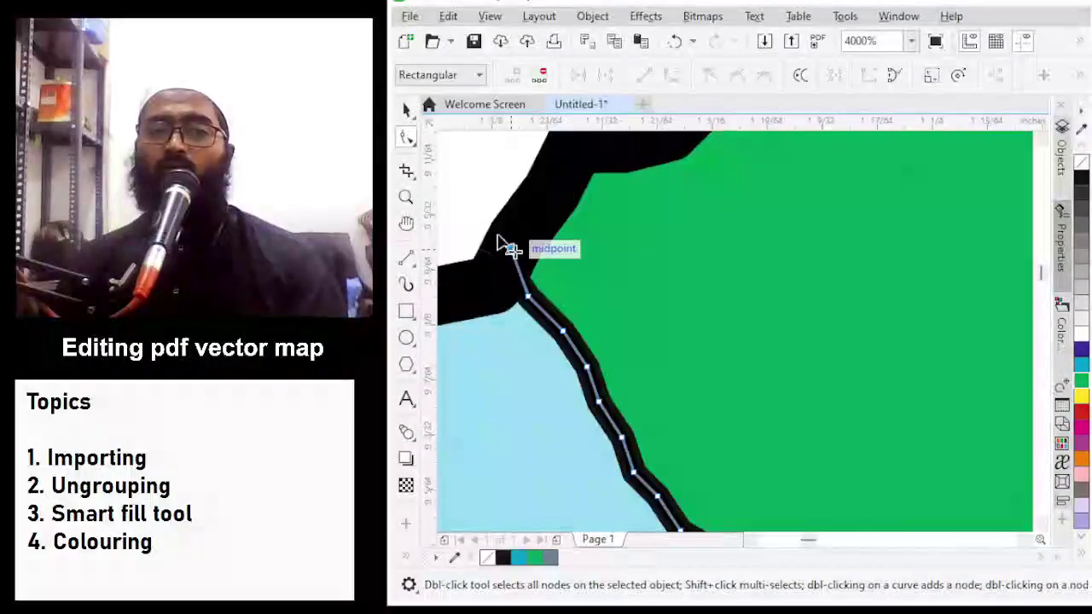
# Pull the eastern end node of Behat's southern boundary line out past the thick outer border
pyautogui.scroll(-3, 496, 223)
pyautogui.scroll(5, 578, 307)
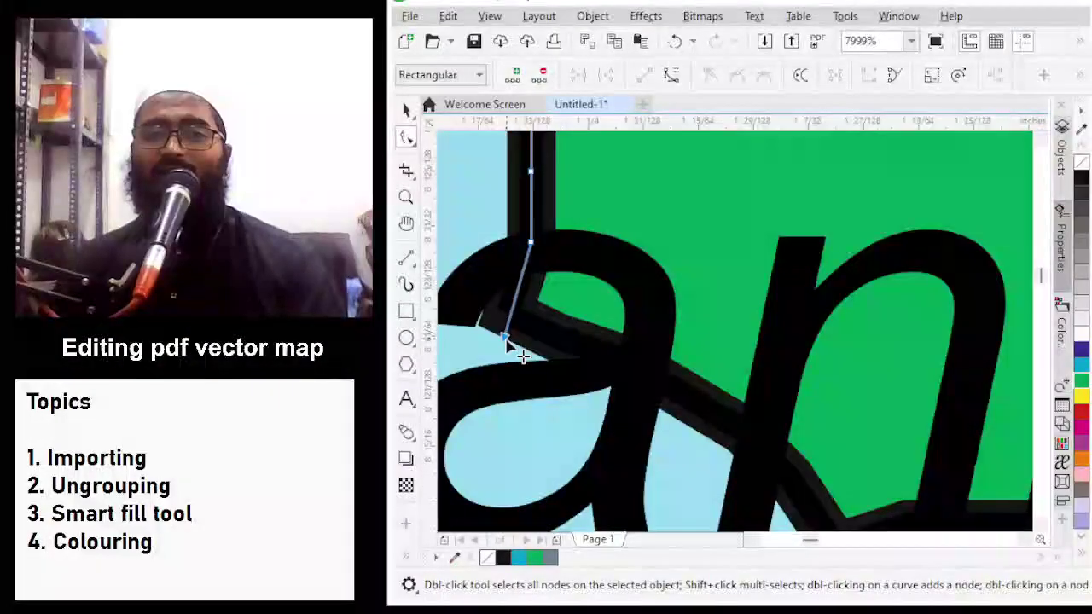
pyautogui.scroll(-2, 512, 332)
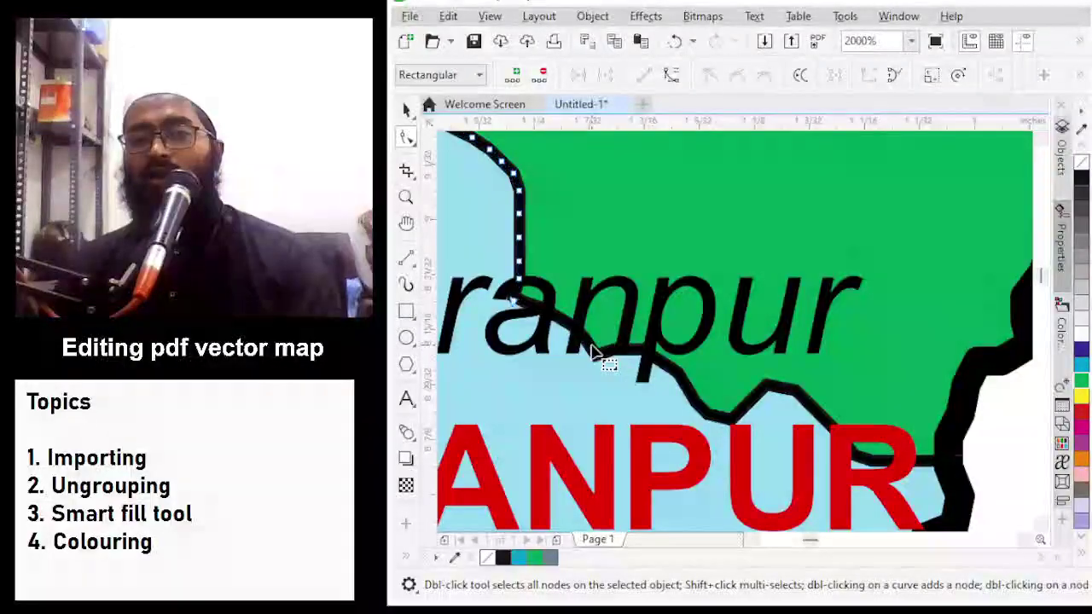
pyautogui.click(601, 358)
pyautogui.scroll(-2, 601, 360)
pyautogui.scroll(5, 690, 398)
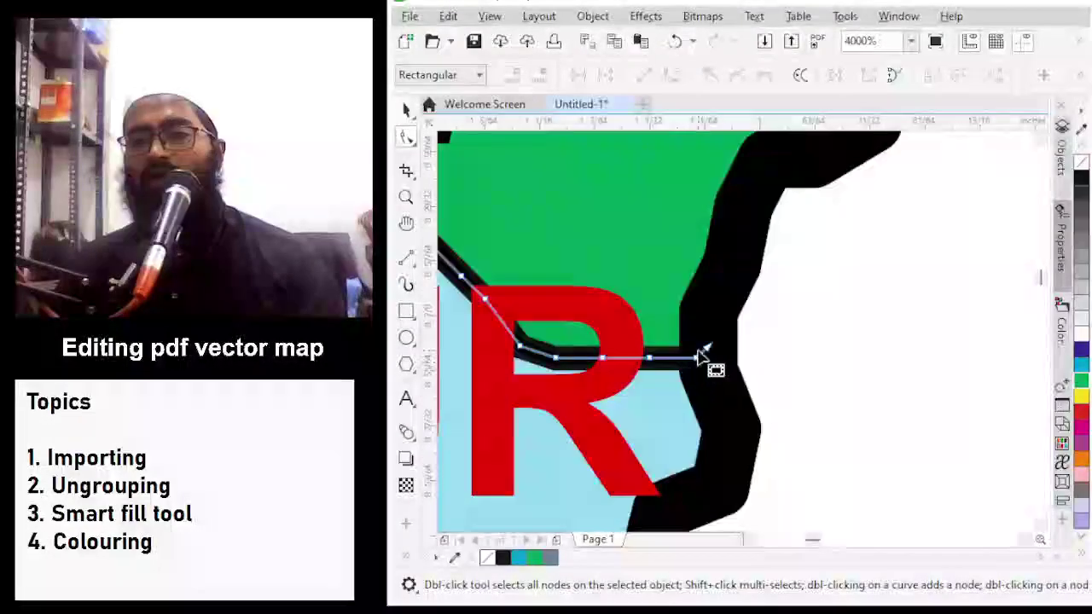
pyautogui.moveTo(716, 358); pyautogui.dragTo(838, 333)
pyautogui.scroll(-1, 698, 411)
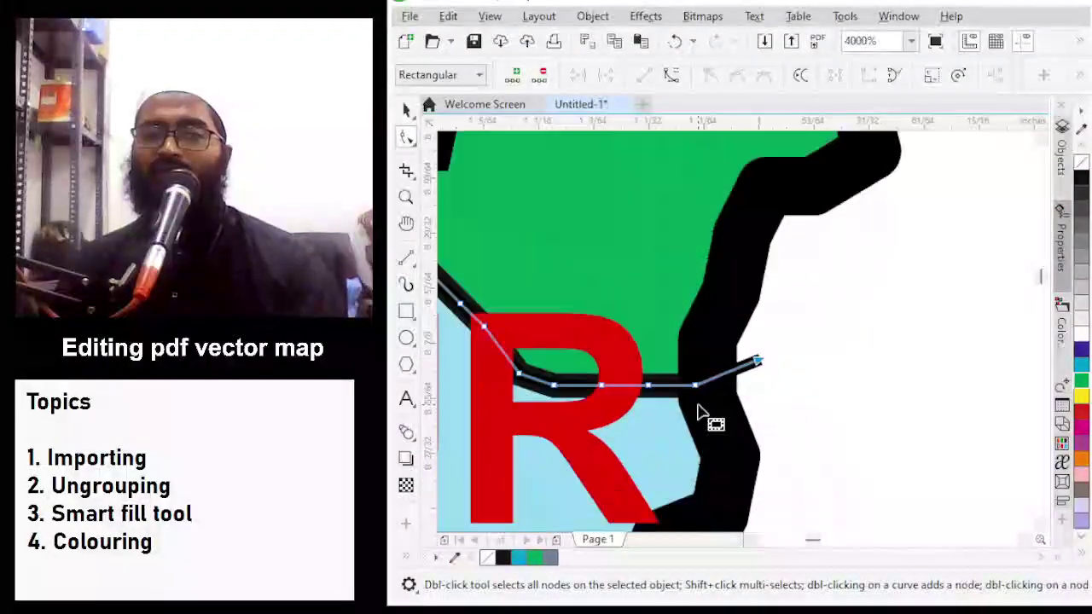
pyautogui.scroll(-2, 698, 411)
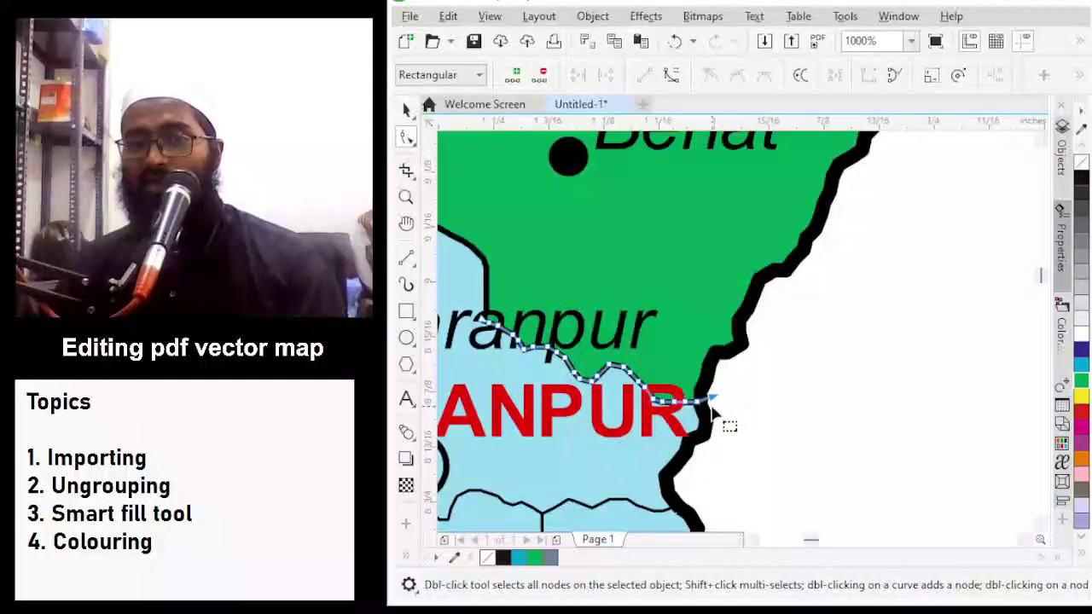
# Pull the lower end node of Behat's eastern outer border further south into the adjoining border line
pyautogui.scroll(2, 723, 423)
pyautogui.click(748, 324)
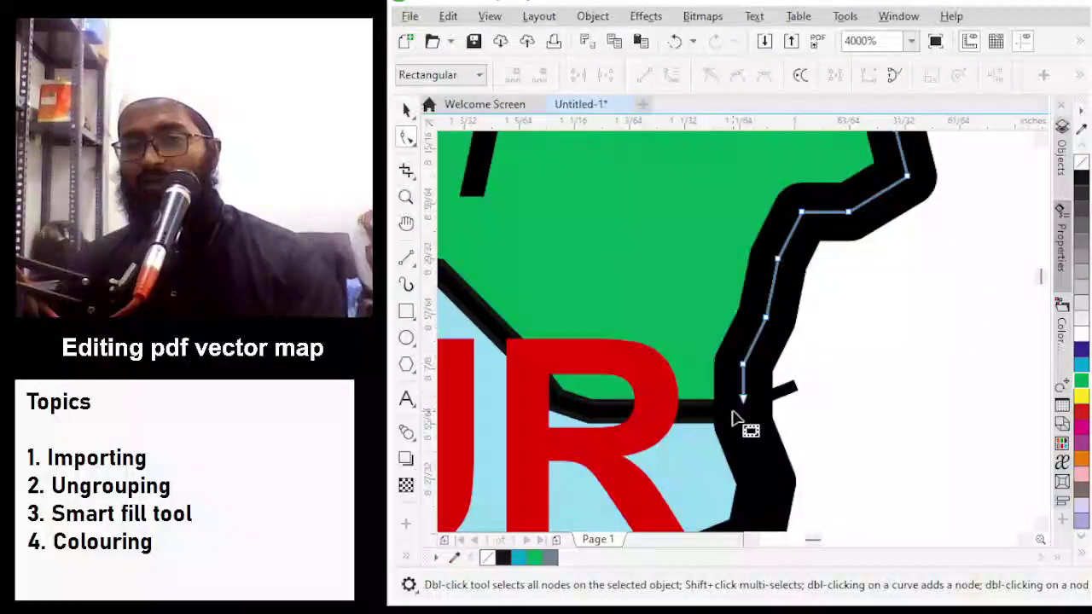
pyautogui.scroll(1, 740, 416)
pyautogui.moveTo(754, 383); pyautogui.dragTo(743, 464)
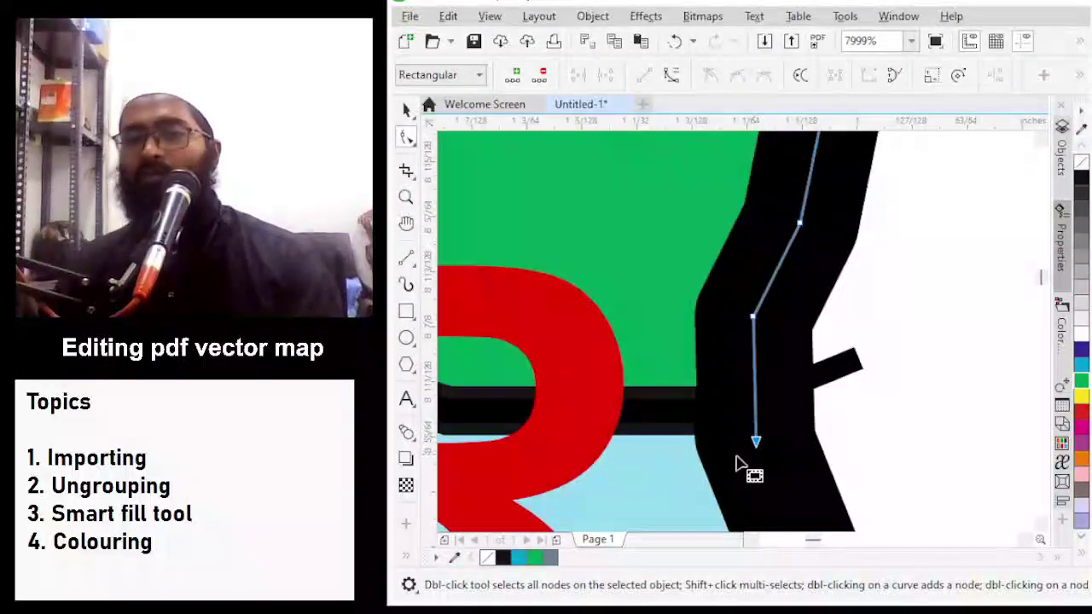
pyautogui.scroll(-4, 738, 495)
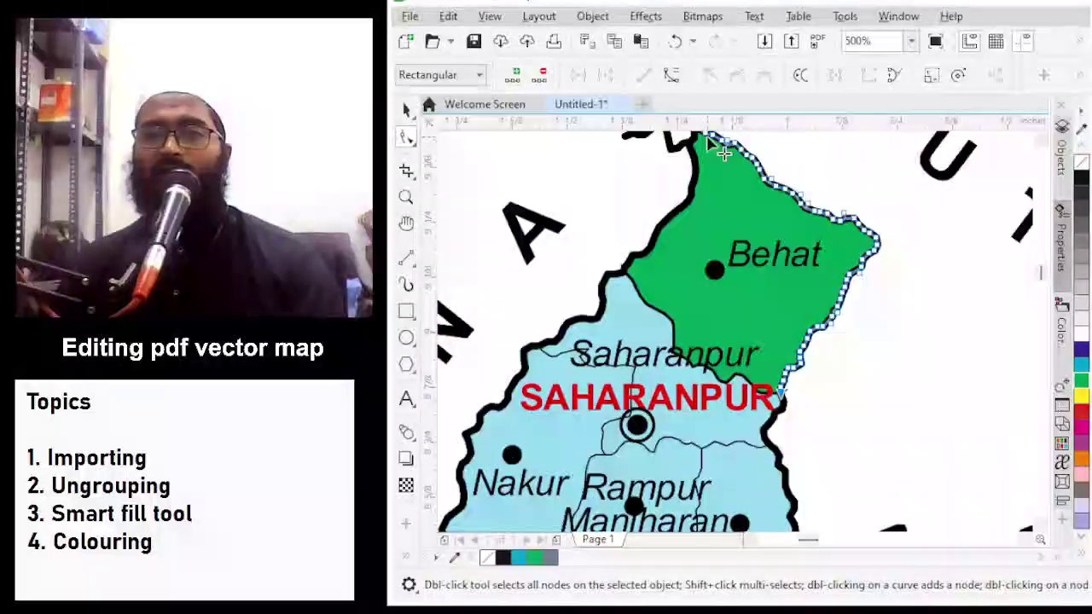
# Extend the upper end of Behat's northeastern border past the junction at the area's northern tip
pyautogui.scroll(-1, 805, 275)
pyautogui.scroll(3, 793, 309)
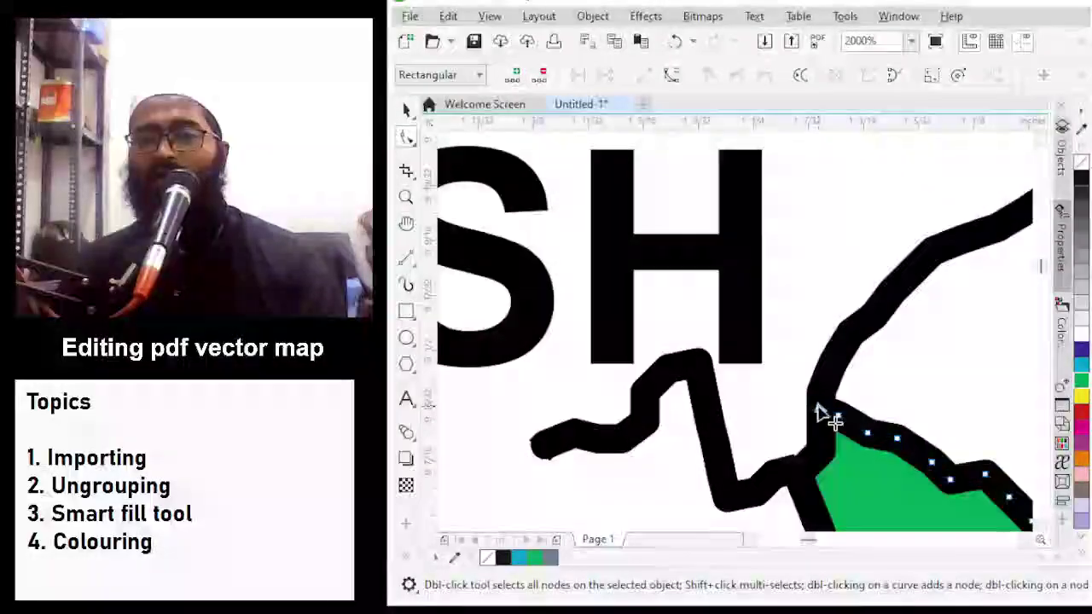
pyautogui.scroll(1, 832, 411)
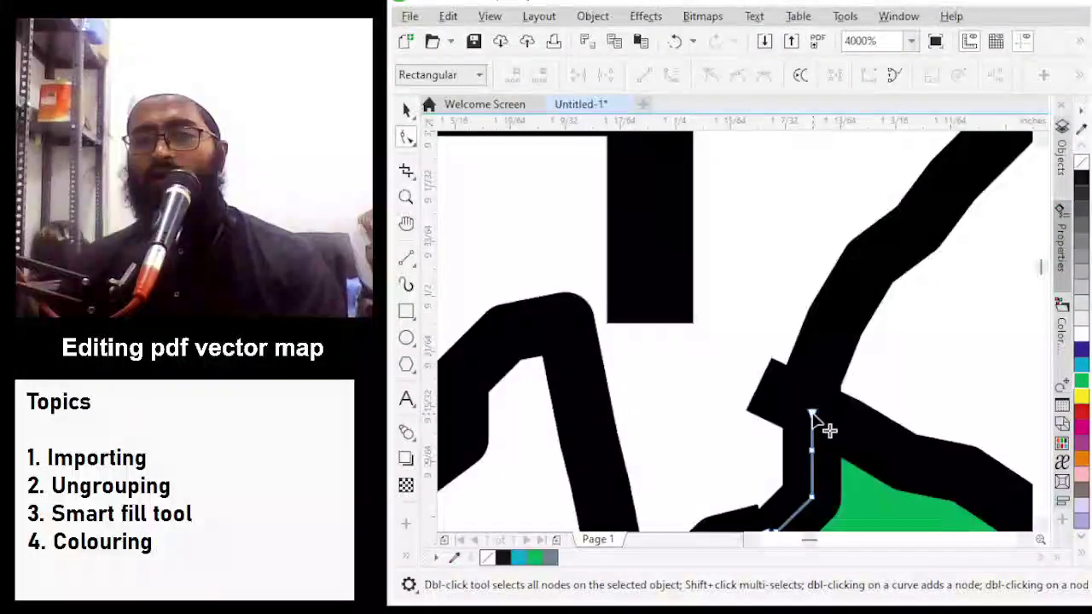
# Extend the upper end node of Behat's western border past the lines joining it near the northern tip, and deselect it
pyautogui.scroll(-3, 829, 383)
pyautogui.scroll(2, 840, 325)
pyautogui.scroll(3, 824, 362)
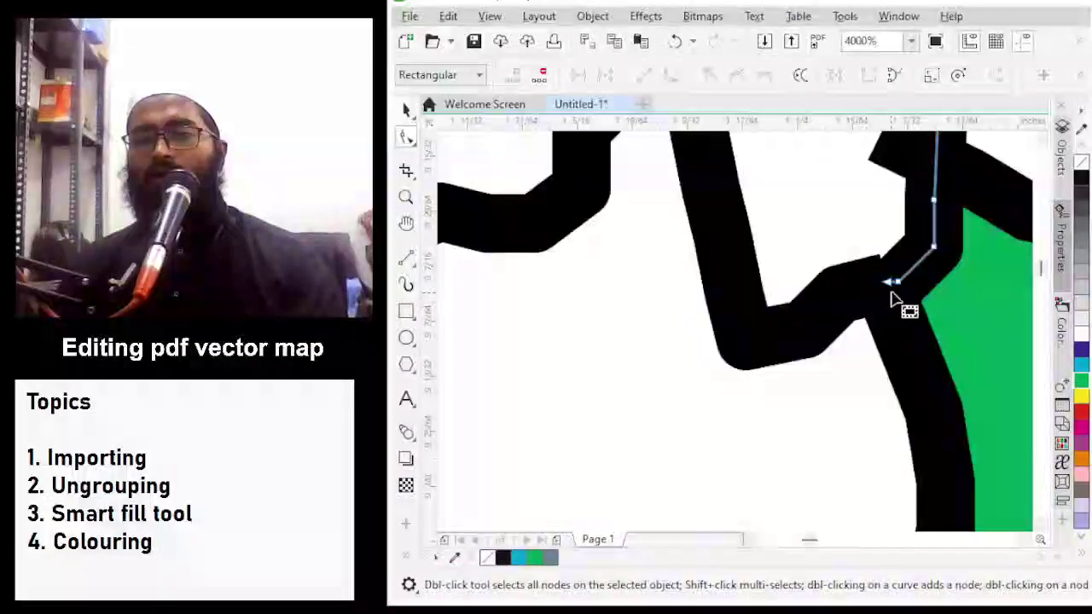
pyautogui.moveTo(901, 304)
pyautogui.mouseDown()
pyautogui.moveTo(895, 293)
pyautogui.moveTo(850, 299)
pyautogui.moveTo(877, 256)
pyautogui.mouseUp()
pyautogui.click(894, 319)
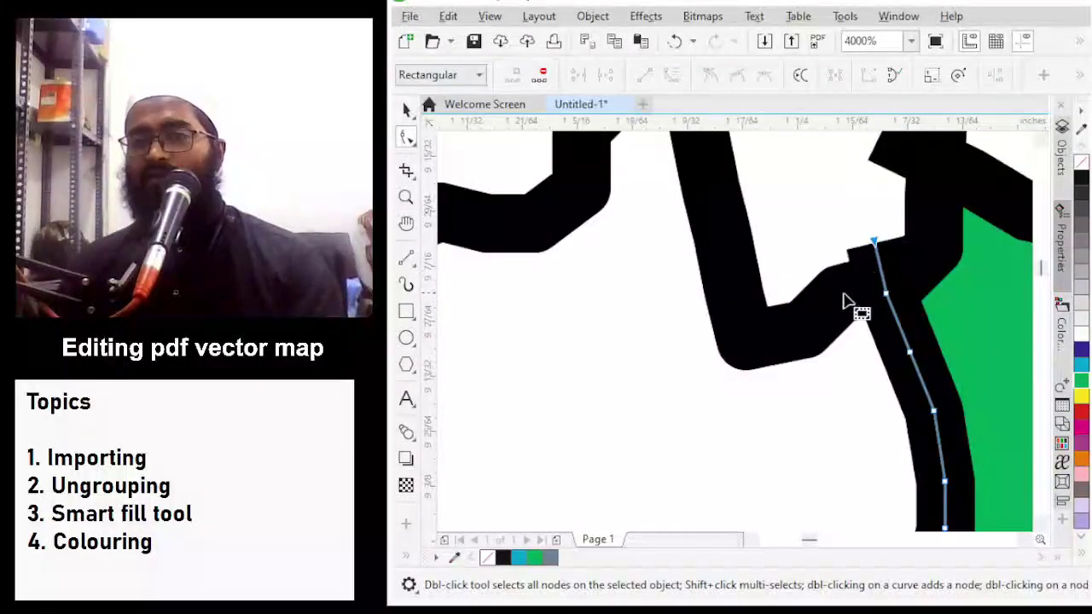
pyautogui.scroll(-2, 841, 302)
pyautogui.click(408, 109)
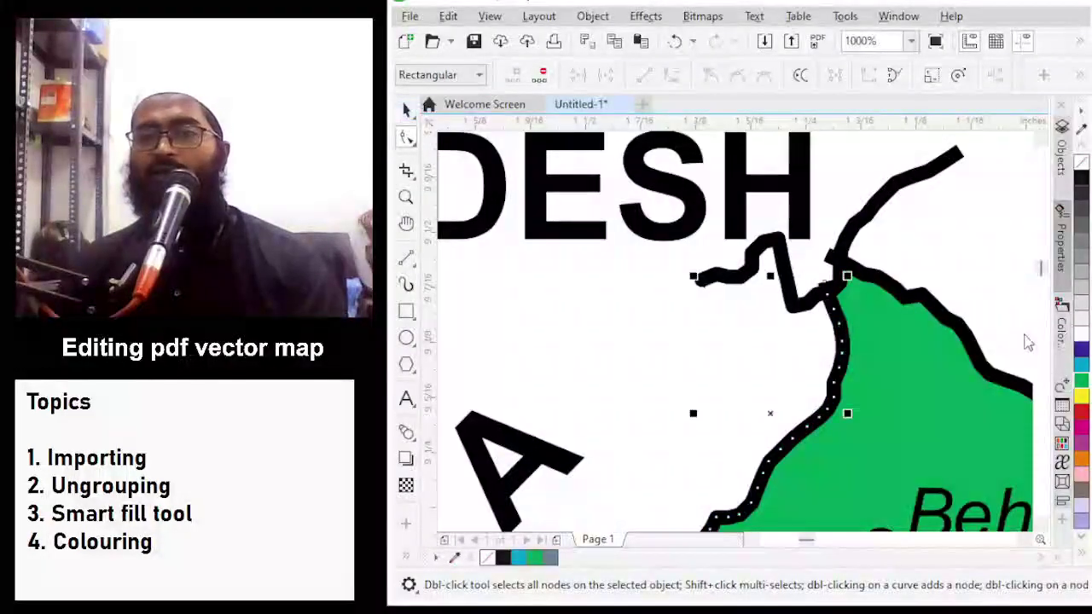
pyautogui.scroll(-2, 779, 270)
pyautogui.click(855, 255)
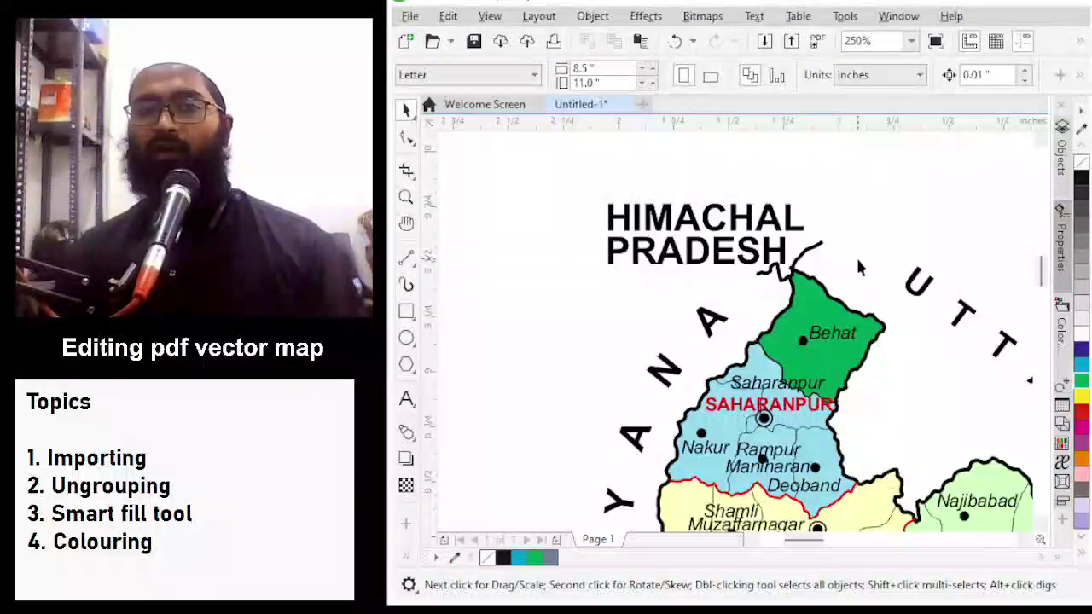
pyautogui.scroll(-1, 674, 228)
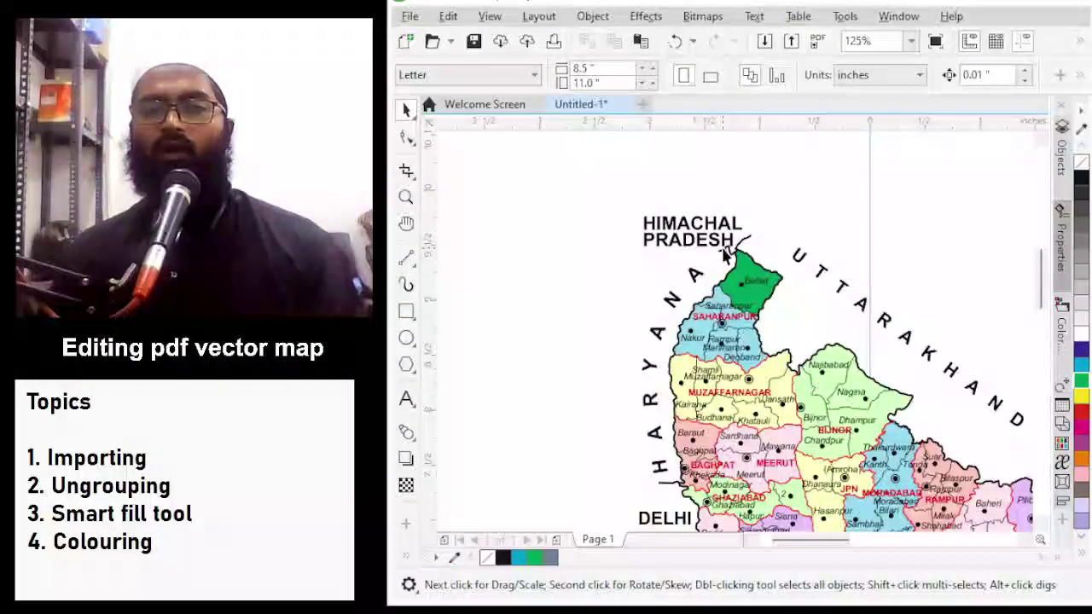
# Recolour the Behat area with a red fill
pyautogui.scroll(2, 759, 301)
pyautogui.click(739, 290)
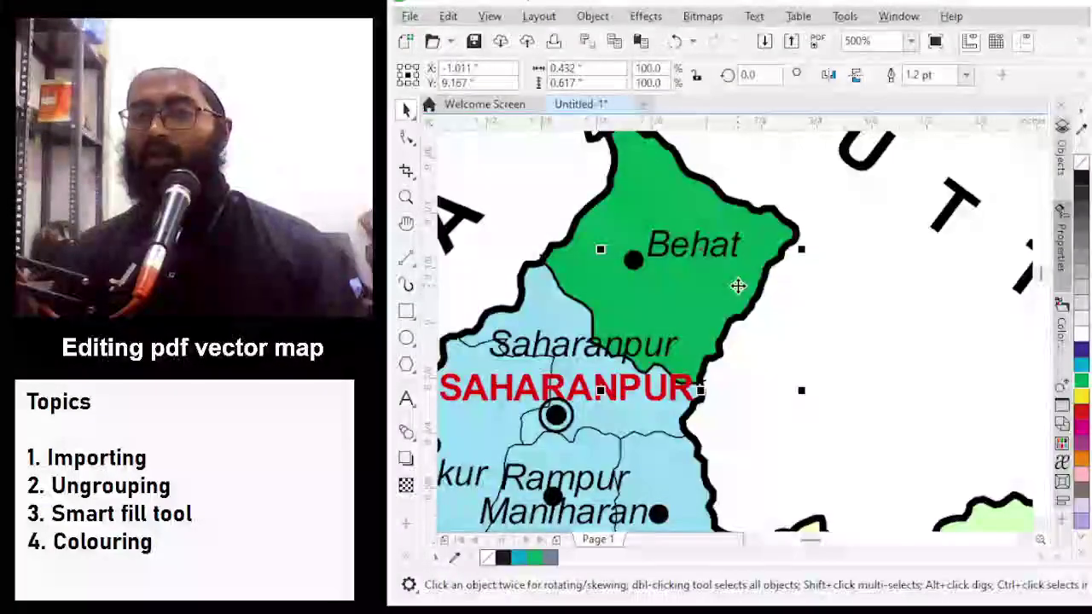
pyautogui.click(565, 254)
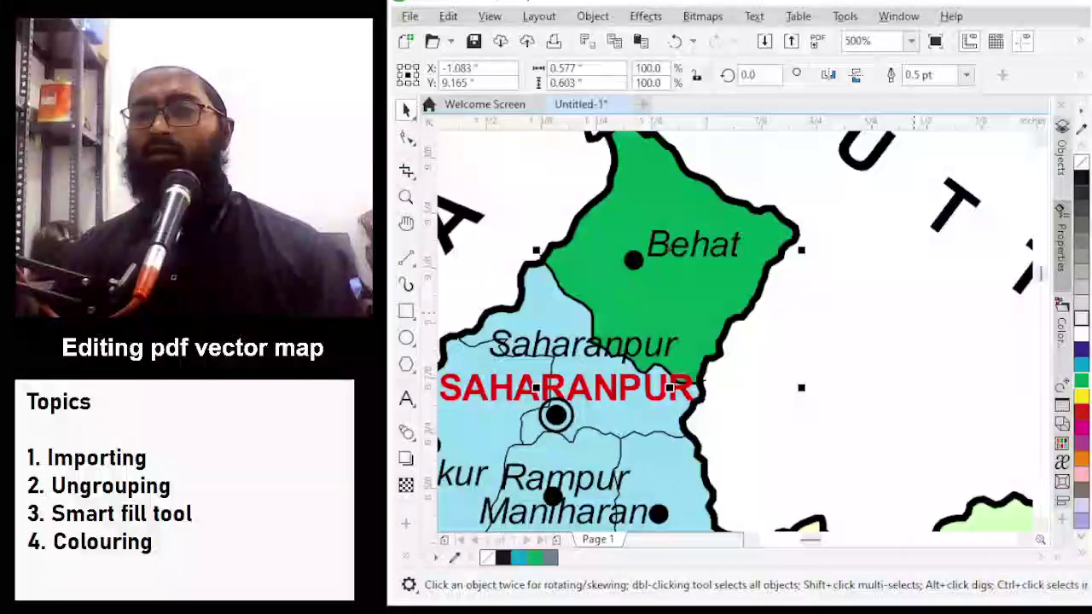
pyautogui.click(1081, 396)
pyautogui.click(1080, 411)
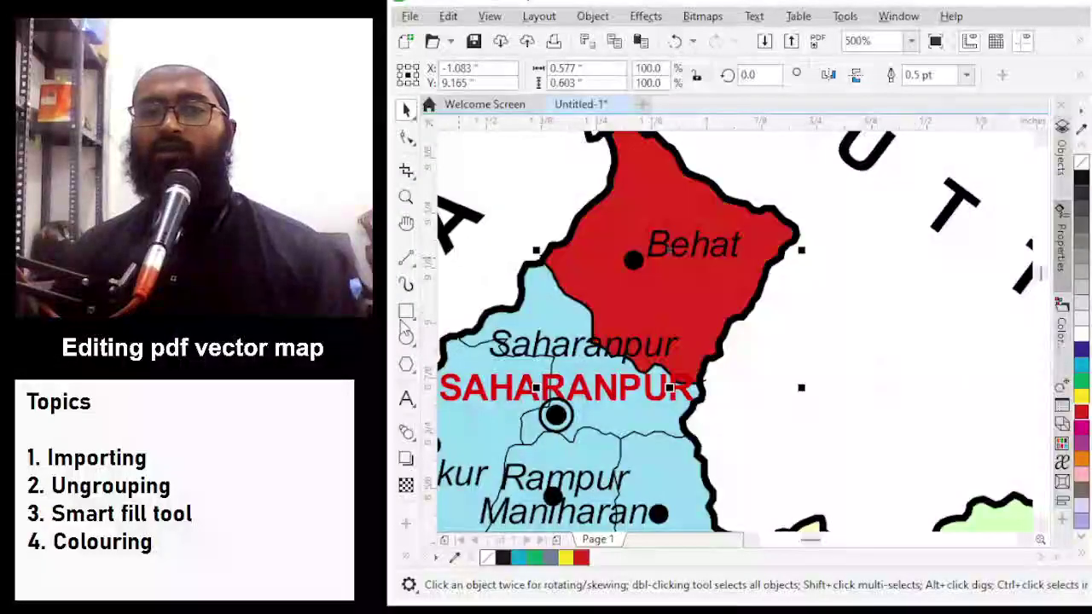
# Recolour the remaining light blue Saharanpur district area white and deselect it
pyautogui.click(562, 305)
pyautogui.scroll(-1, 742, 197)
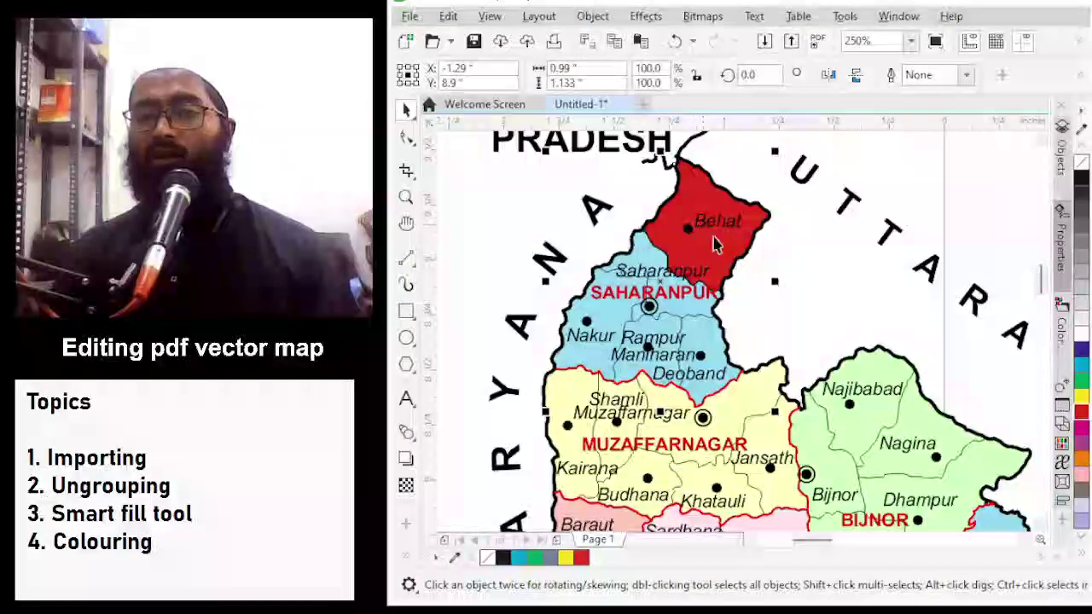
pyautogui.scroll(1, 633, 314)
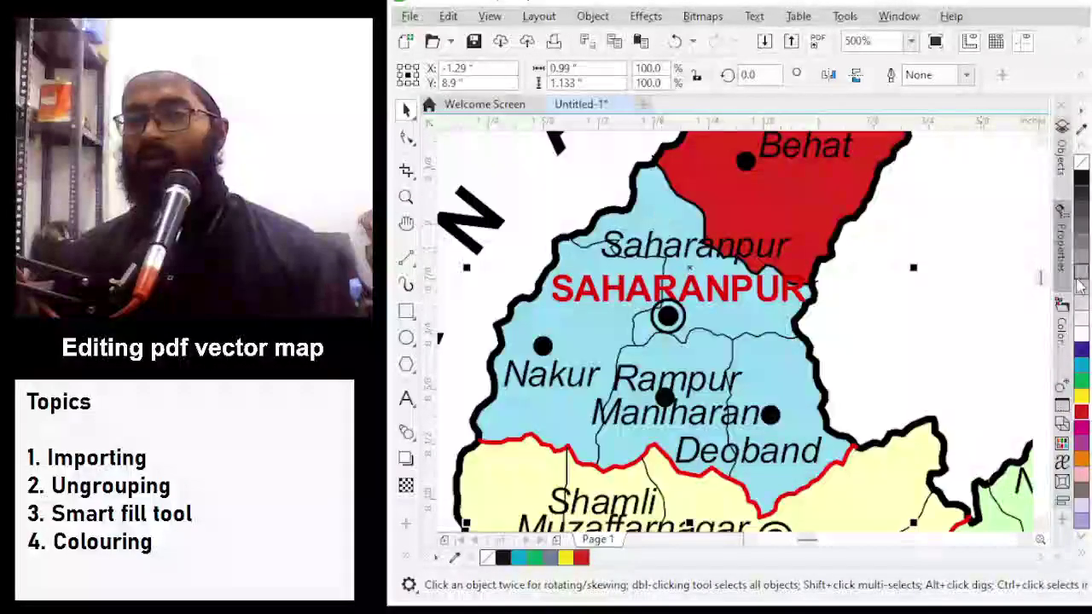
pyautogui.click(1081, 333)
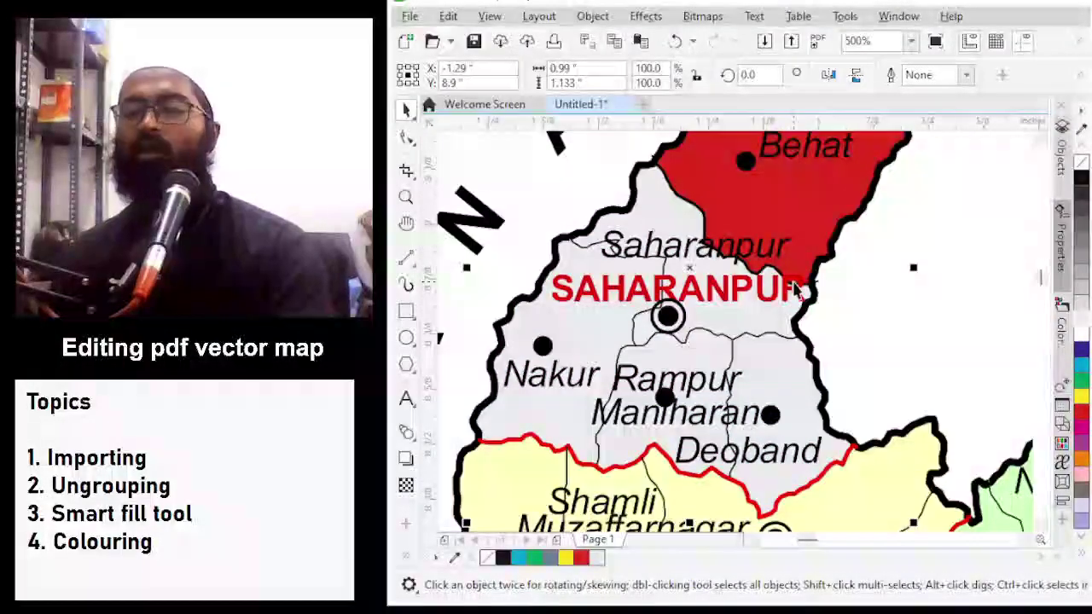
pyautogui.press('Escape')
pyautogui.scroll(-1, 795, 281)
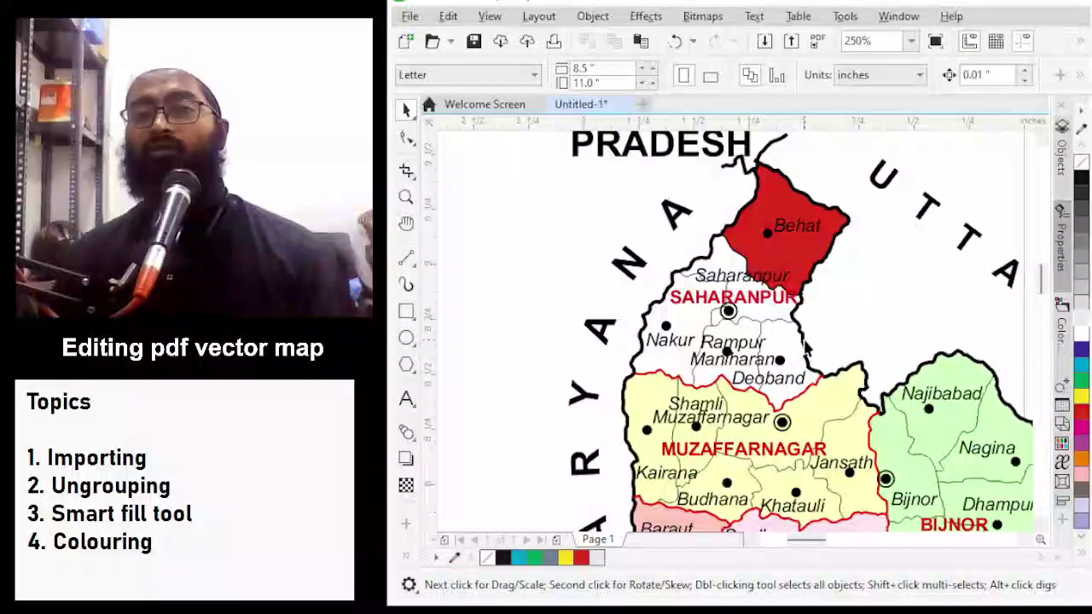
# Select together the black outer border lines and the red southern boundary enclosing the Saharanpur district
pyautogui.click(810, 358)
pyautogui.scroll(1, 802, 342)
pyautogui.click(803, 291)
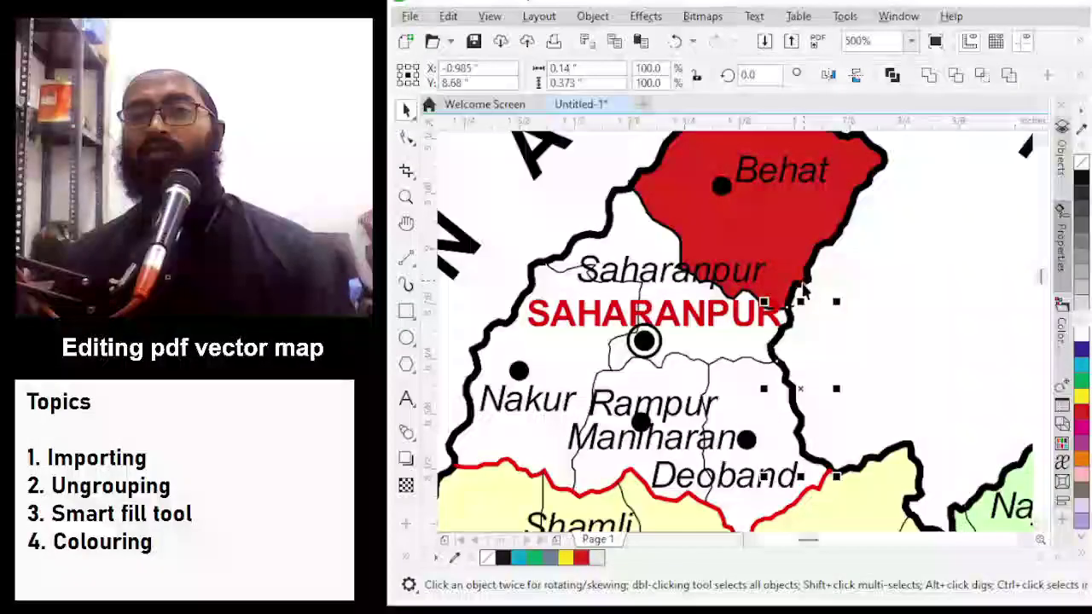
pyautogui.click(824, 250)
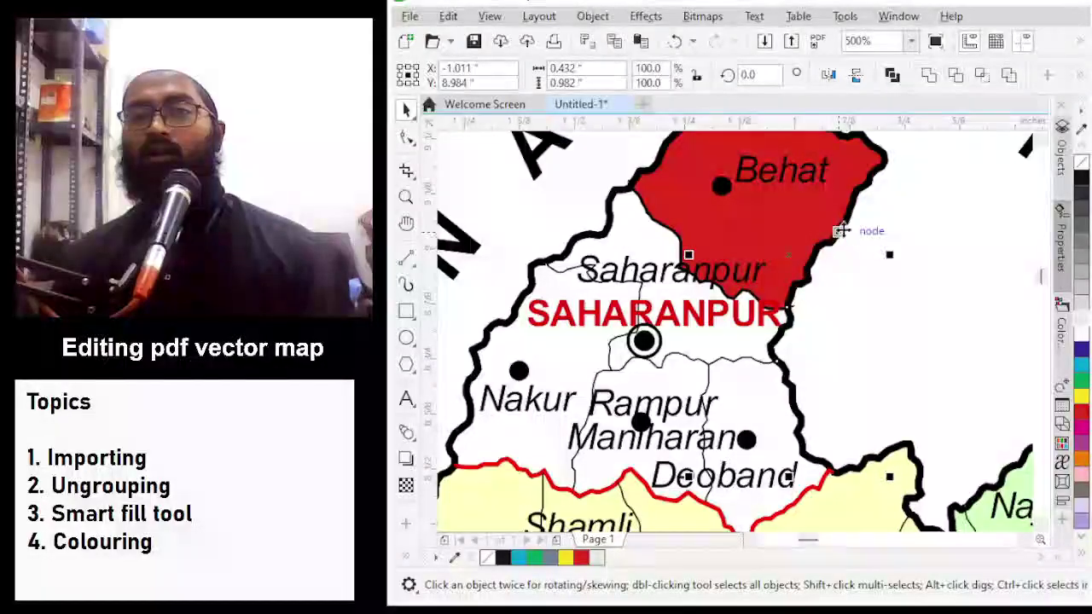
pyautogui.click(846, 231)
pyautogui.scroll(-2, 847, 230)
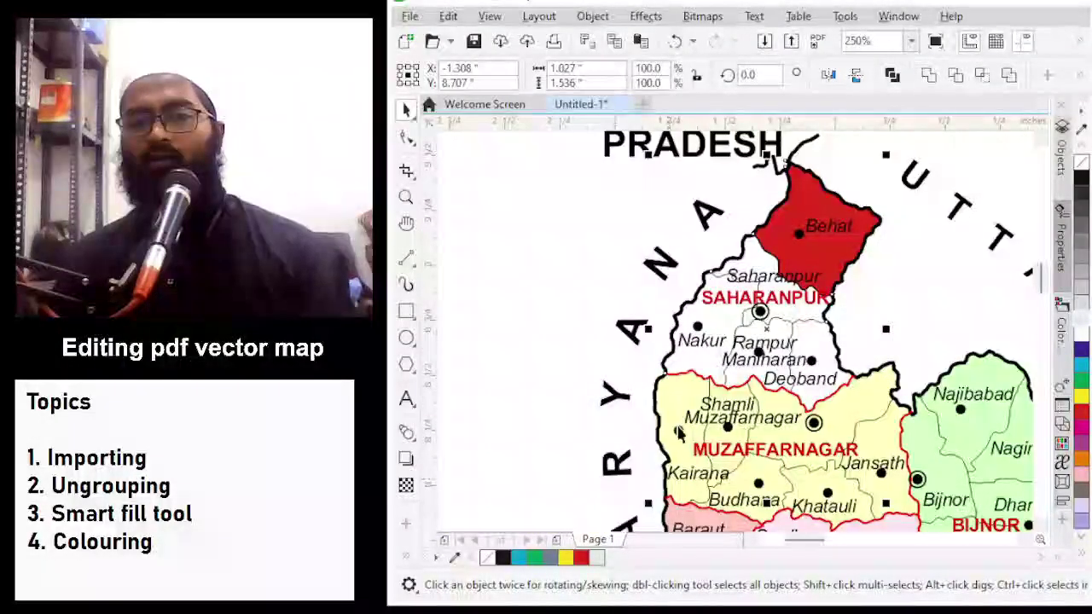
pyautogui.scroll(-2, 679, 433)
pyautogui.scroll(2, 682, 332)
pyautogui.click(684, 328)
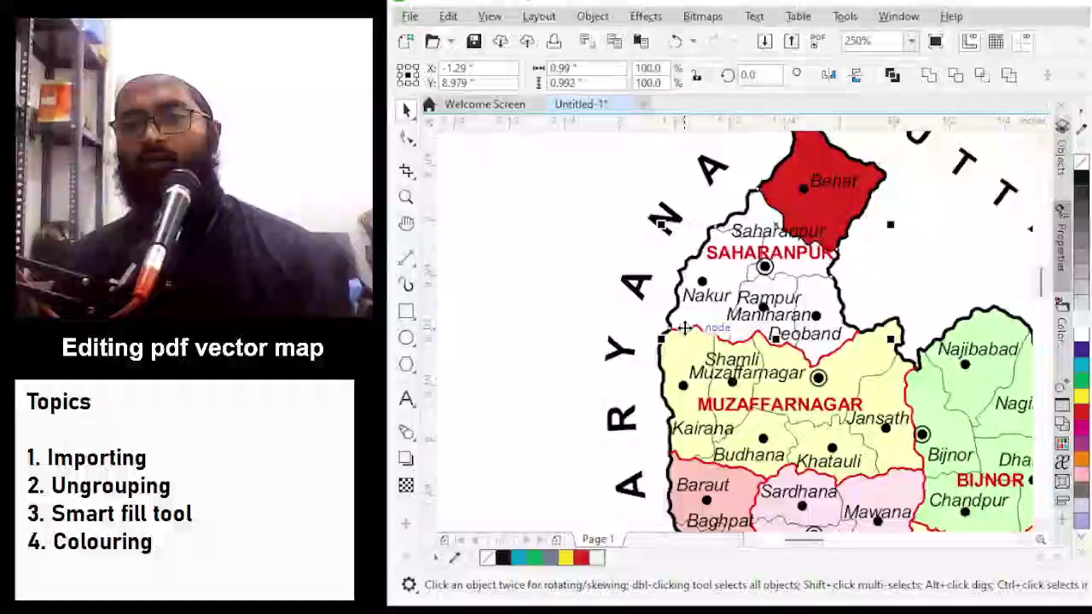
pyautogui.scroll(2, 750, 344)
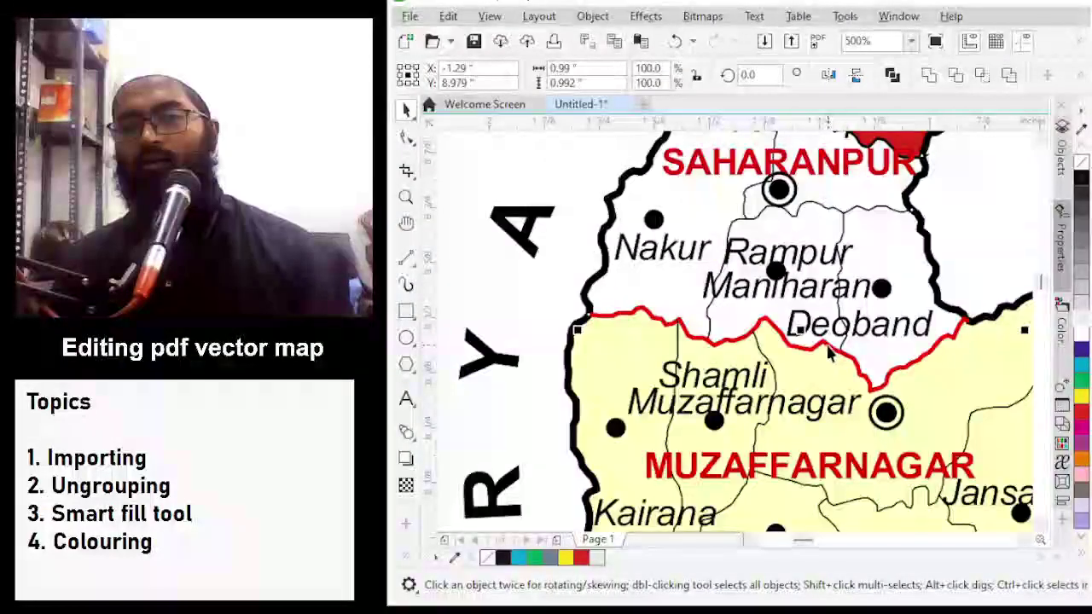
# Try moving the selected Saharanpur boundary lines away from the map to test the selection, and undo the moves
pyautogui.scroll(-6, 757, 346)
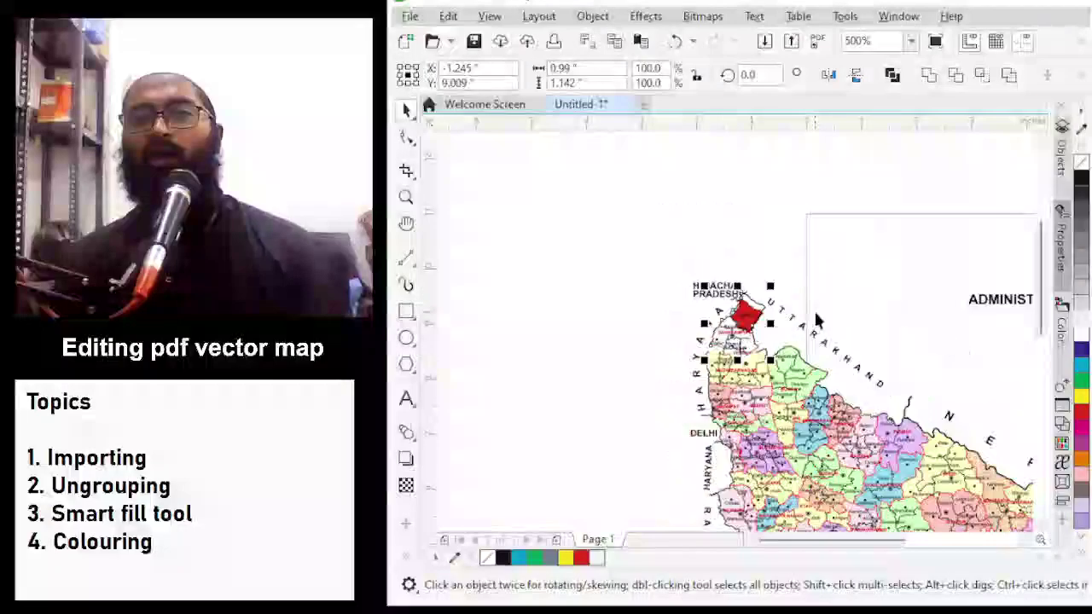
pyautogui.scroll(4, 757, 345)
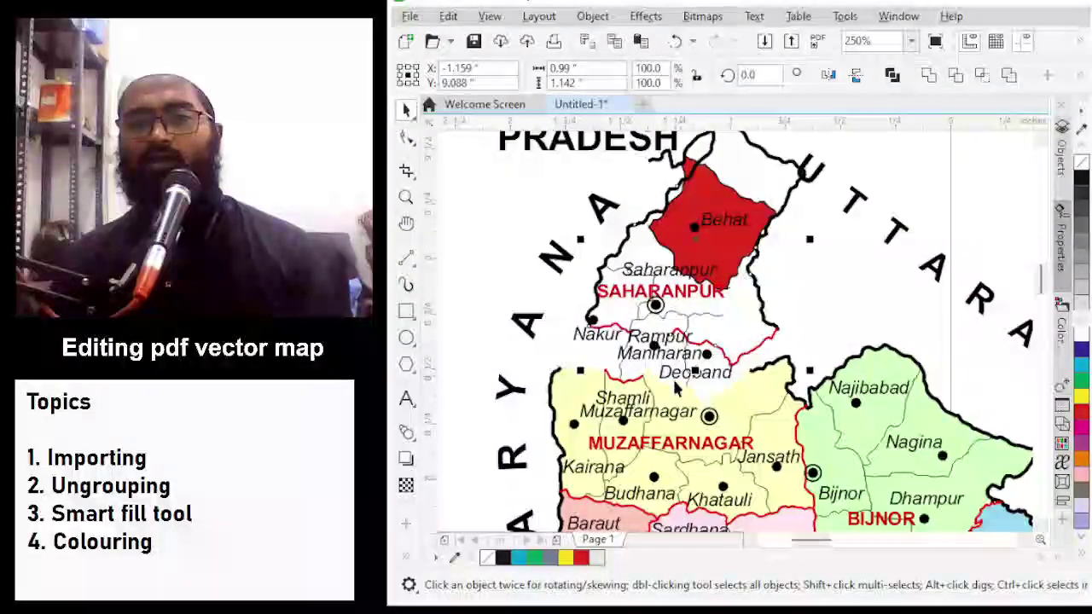
pyautogui.scroll(4, 646, 397)
pyautogui.scroll(-6, 644, 380)
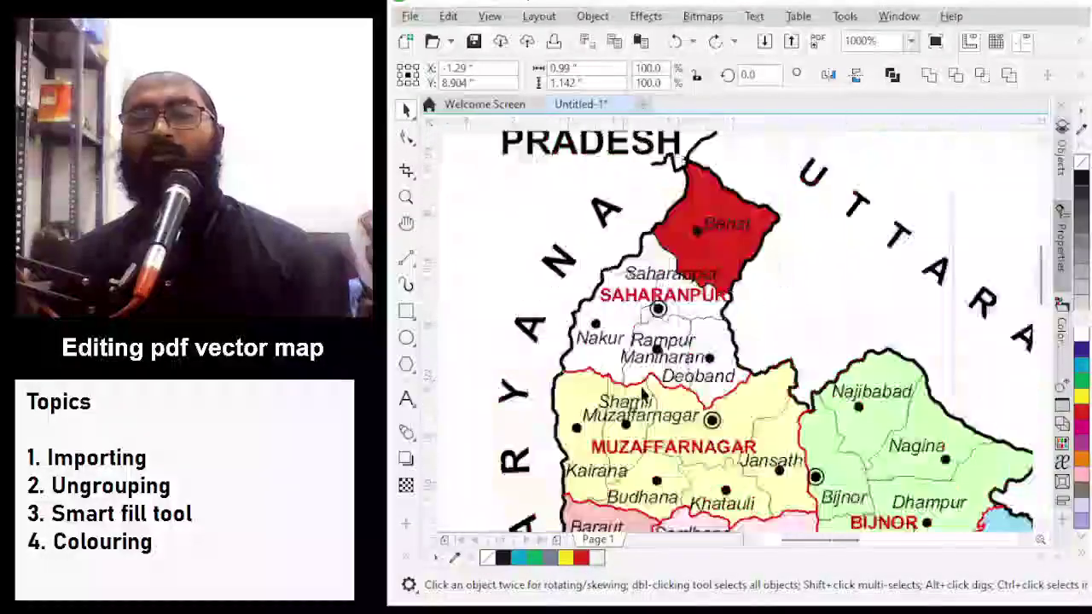
pyautogui.moveTo(648, 382); pyautogui.dragTo(772, 226)
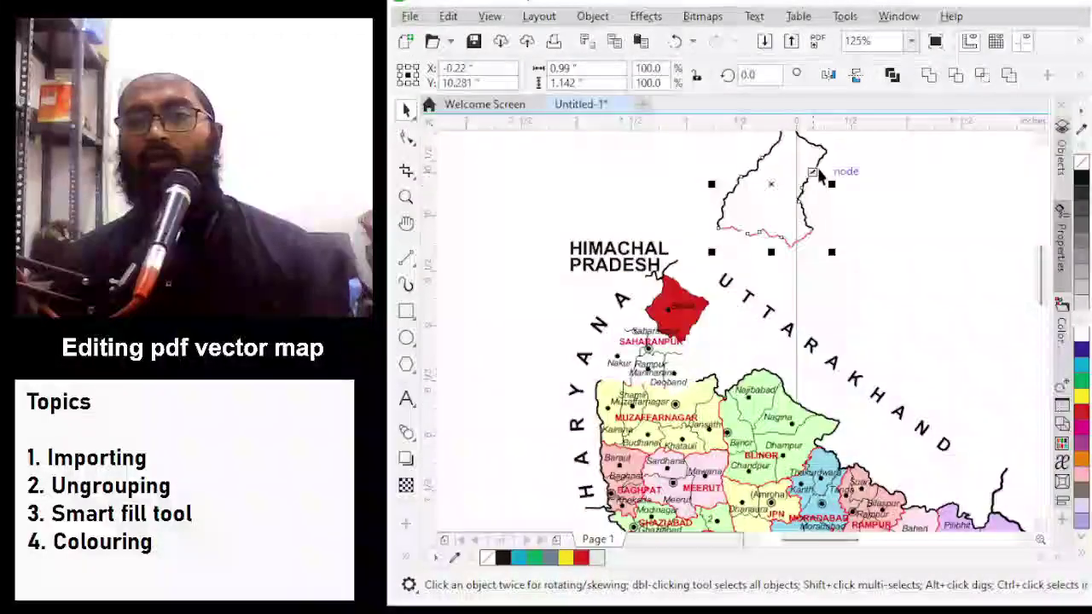
pyautogui.scroll(2, 771, 226)
pyautogui.press('Escape')
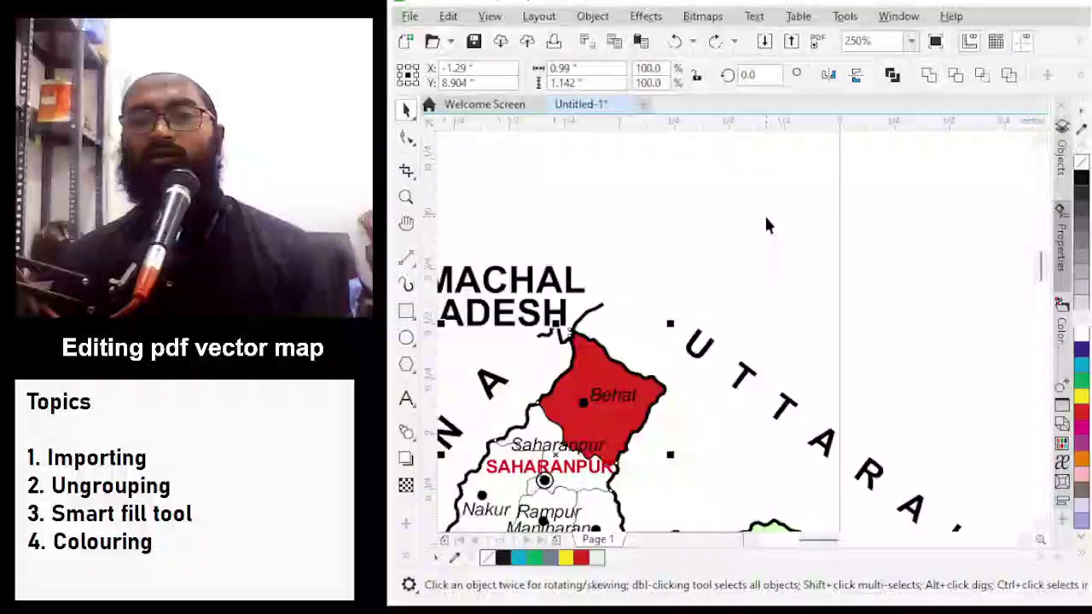
# Inspect the red boundary above Shamli, test-move the selected boundary lines to the blank area northeast of the map, and undo the move
pyautogui.scroll(-2, 663, 321)
pyautogui.scroll(8, 609, 310)
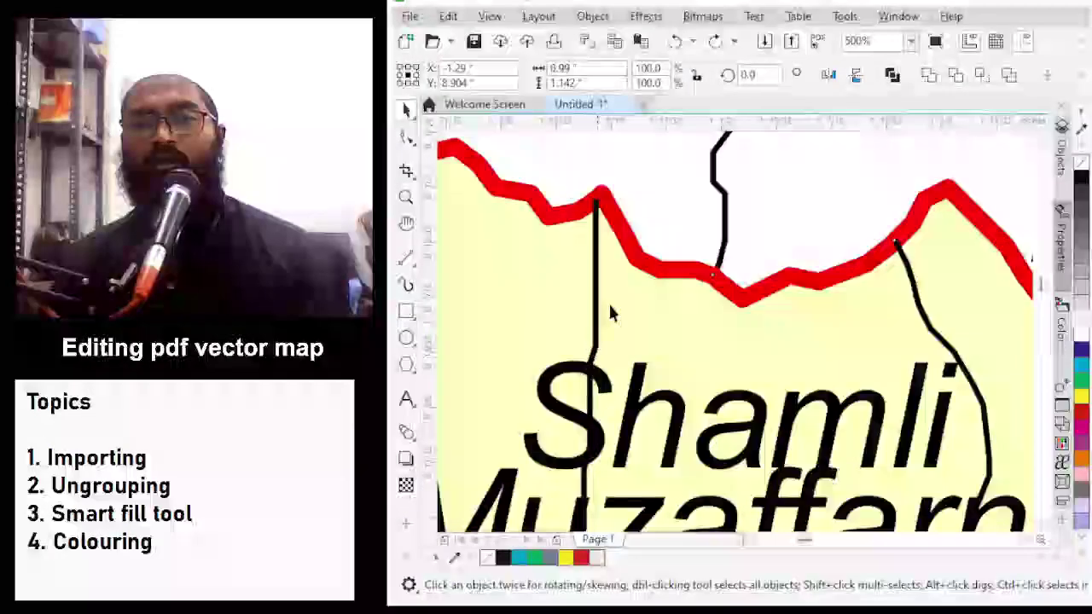
pyautogui.scroll(-5, 631, 251)
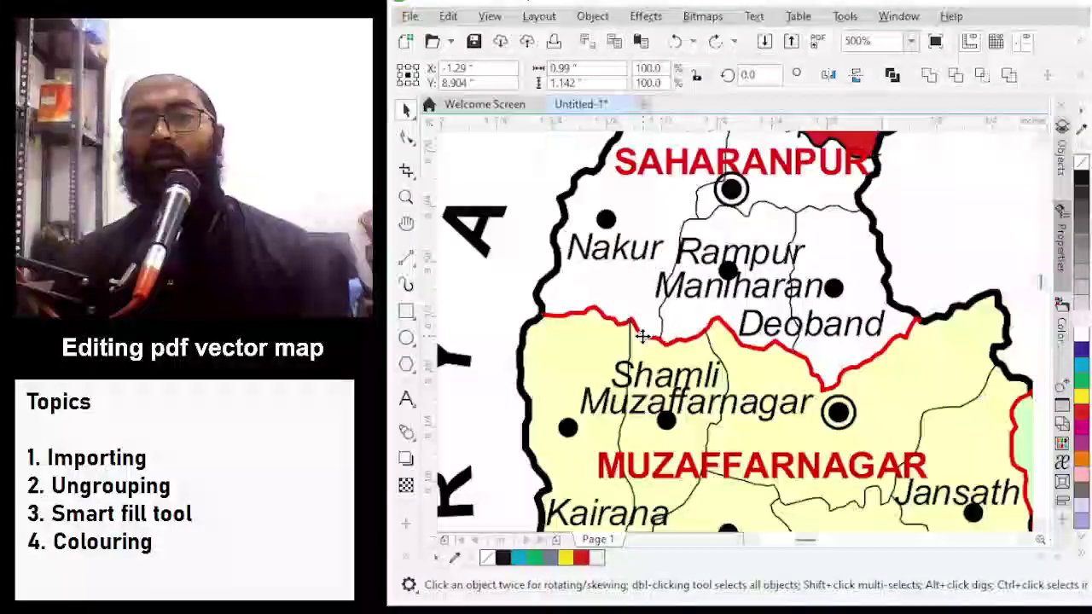
pyautogui.scroll(-7, 808, 290)
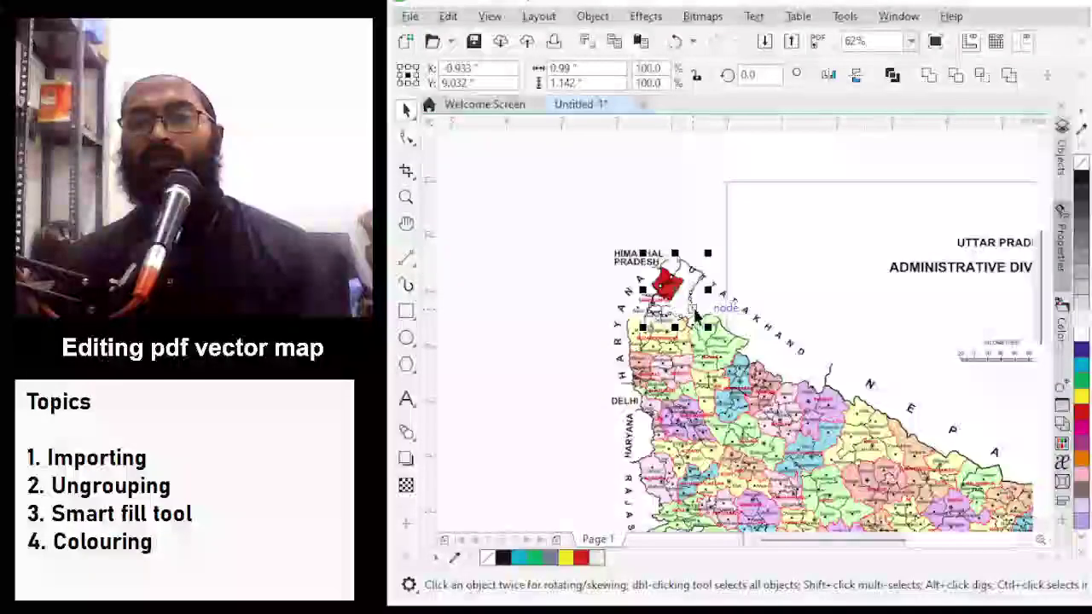
pyautogui.moveTo(697, 306); pyautogui.dragTo(778, 236)
pyautogui.scroll(2, 772, 230)
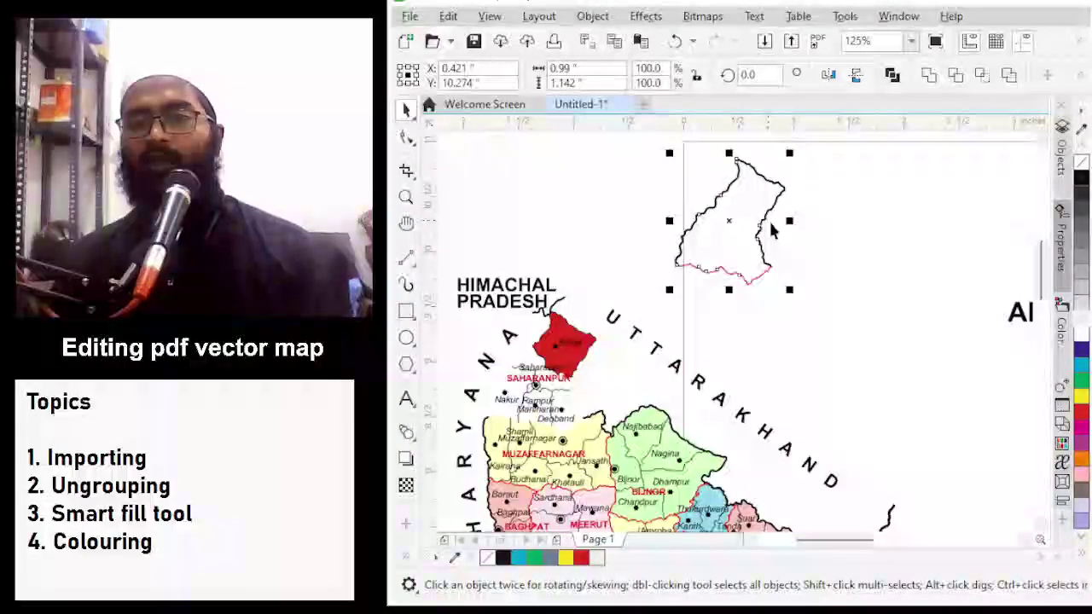
pyautogui.hotkey('ctrl', 'z')
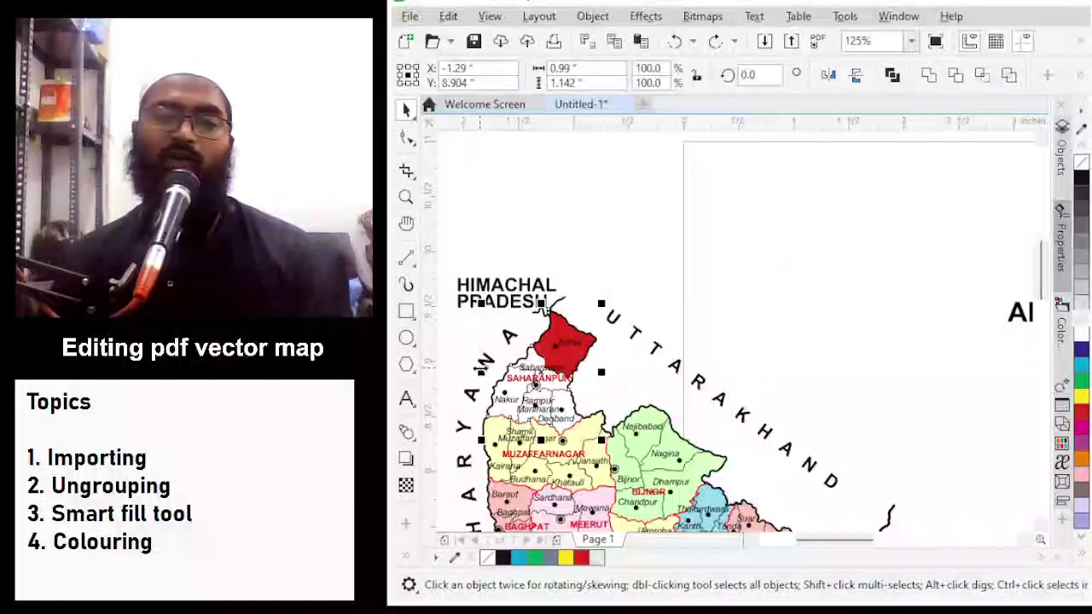
# Move the selected Saharanpur boundary lines east of the district to about X -0.415, Y 9.125 in
pyautogui.scroll(2, 510, 394)
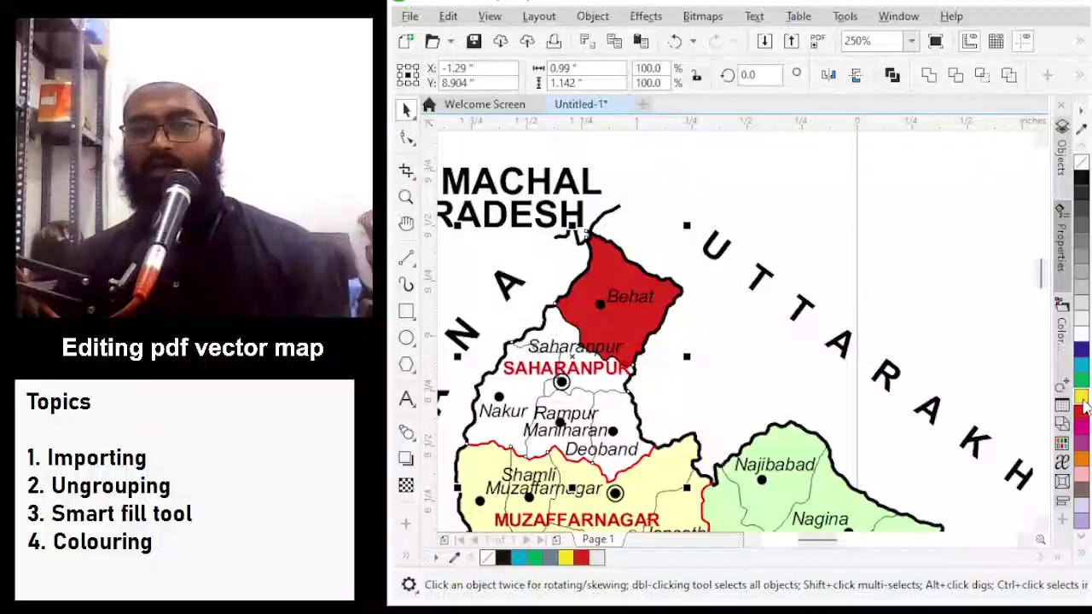
pyautogui.scroll(-3, 665, 273)
pyautogui.scroll(3, 615, 301)
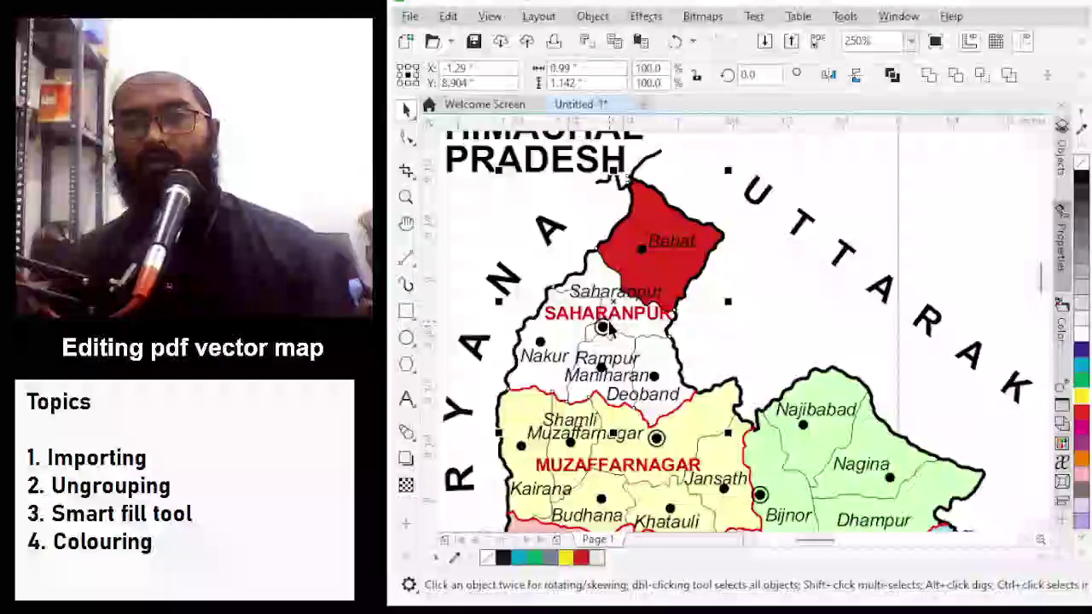
pyautogui.moveTo(612, 299); pyautogui.dragTo(805, 251)
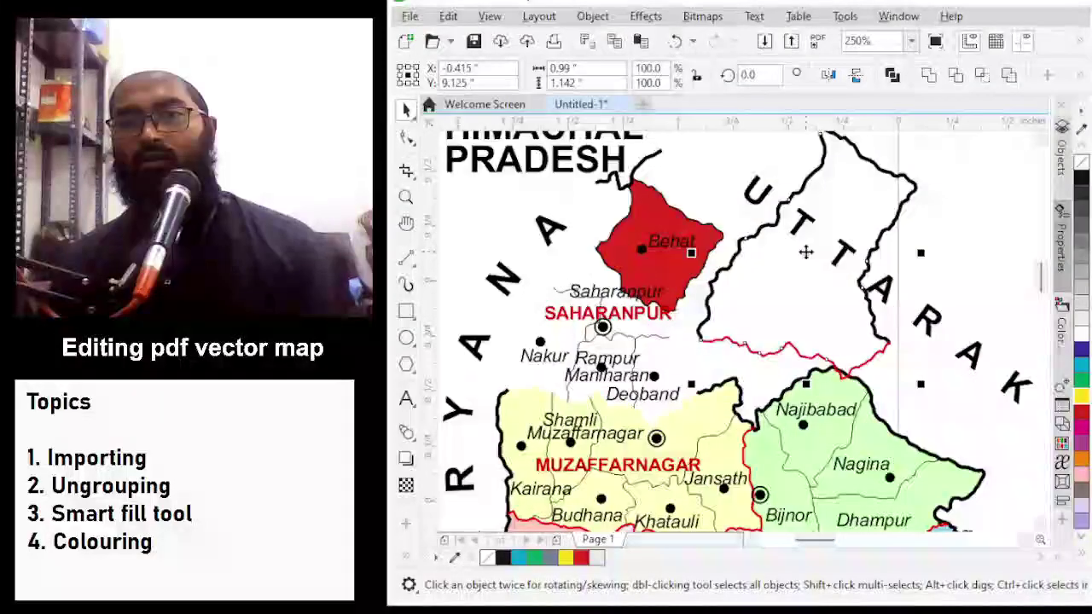
# Examine the gap between the black lines at the northern tip of the moved Saharanpur boundary, and undo the move
pyautogui.scroll(-2, 802, 251)
pyautogui.scroll(5, 768, 246)
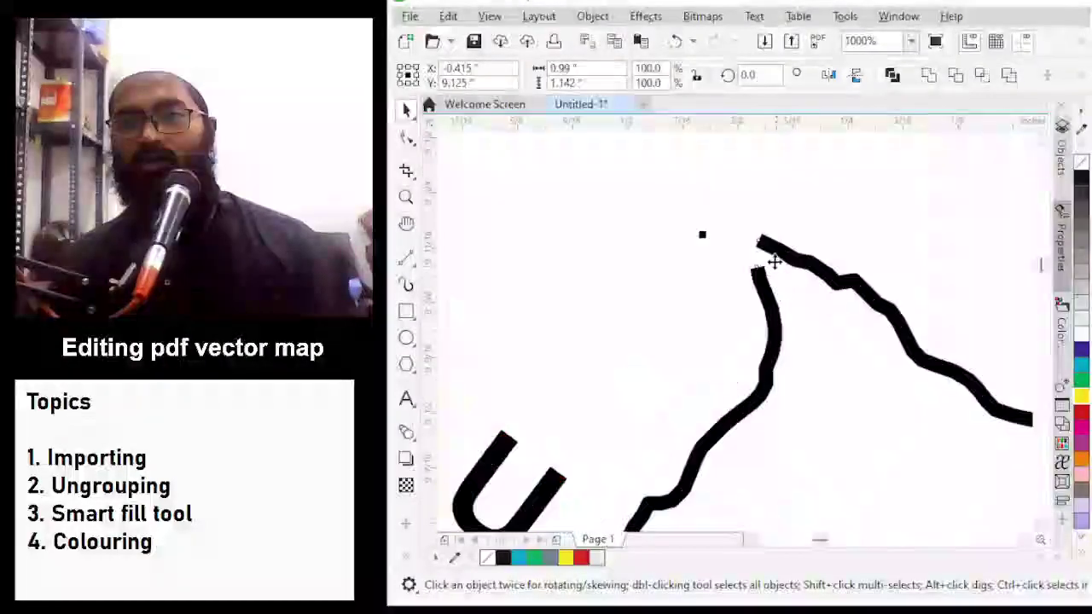
pyautogui.scroll(-3, 768, 246)
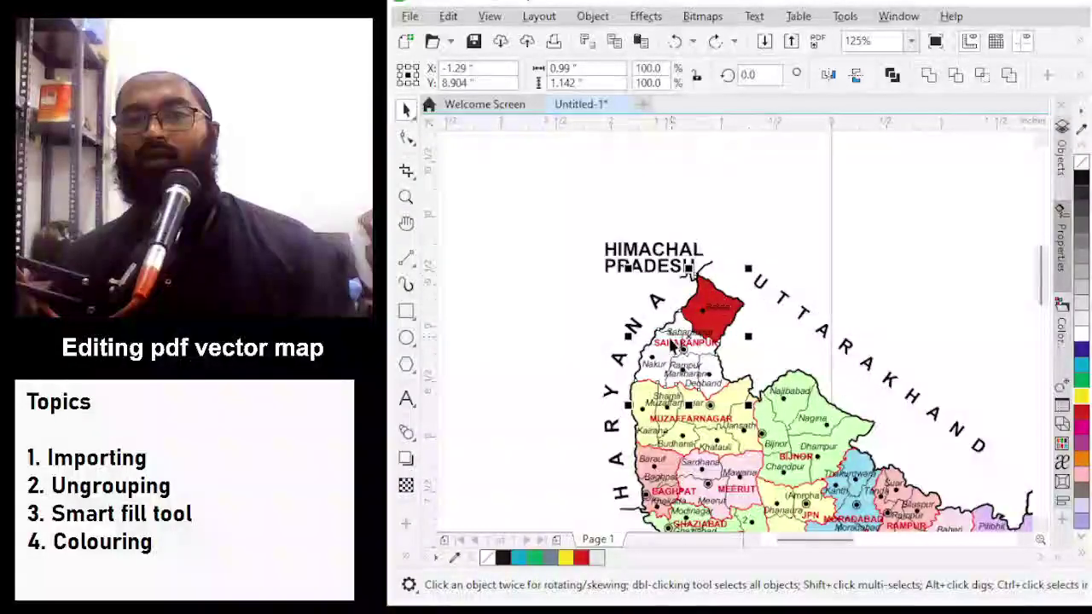
# Close the gap at the northern tip above Behat, joining the selected Saharanpur boundary lines into one closed curve
pyautogui.scroll(2, 667, 365)
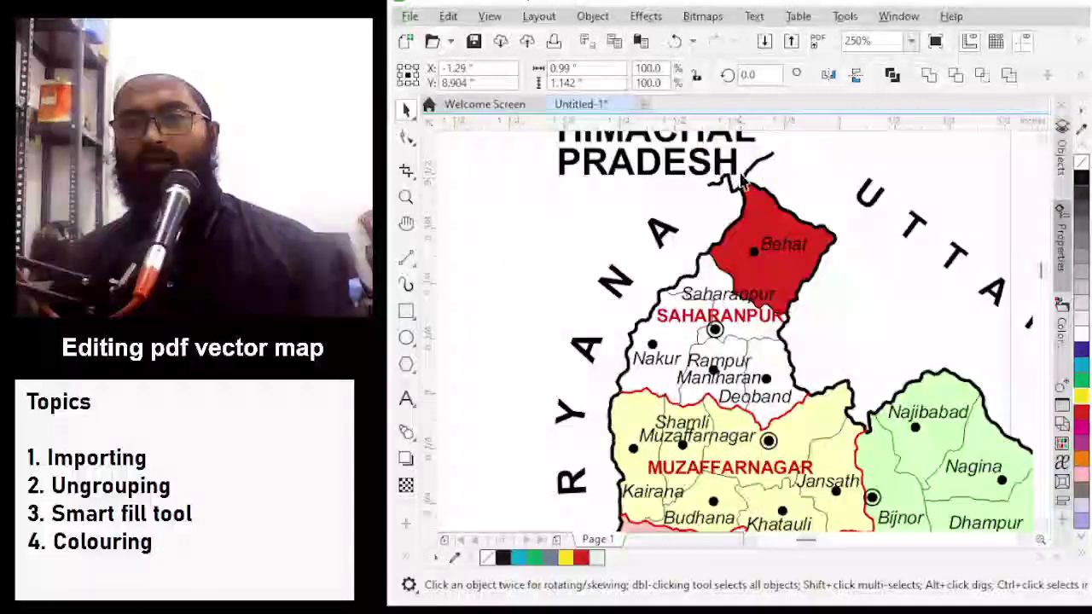
pyautogui.scroll(2, 756, 244)
pyautogui.keyDown('shift'); pyautogui.click(750, 224); pyautogui.keyUp('shift')
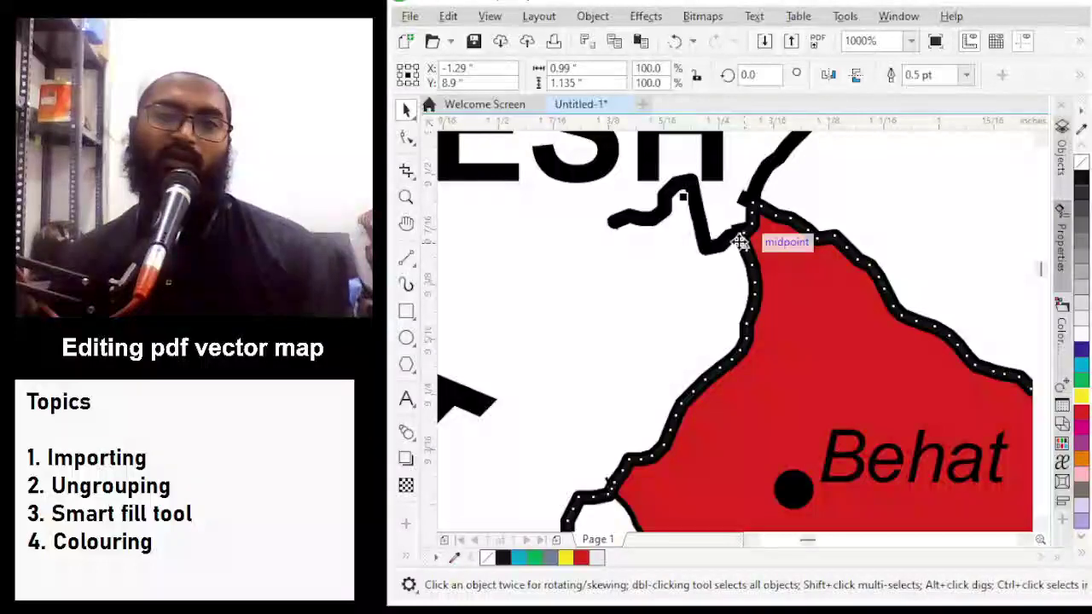
# Fill the closed Saharanpur district boundary with yellow and send it to the back of the layer, behind the labels and the red Behat area
pyautogui.scroll(-5, 739, 236)
pyautogui.click(1079, 397)
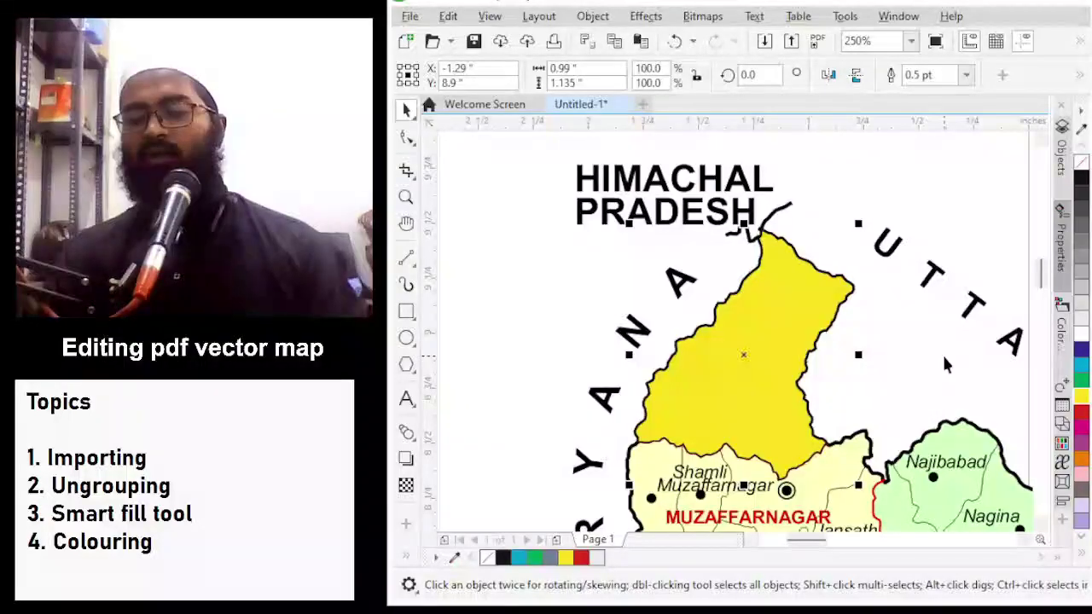
pyautogui.hotkey('shift', 'pagedown')
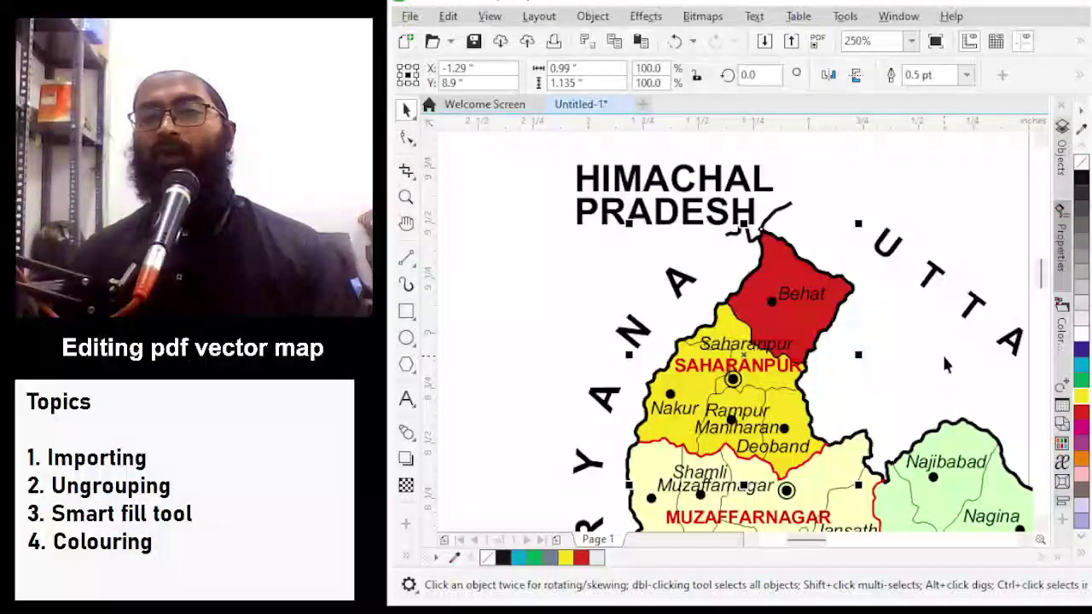